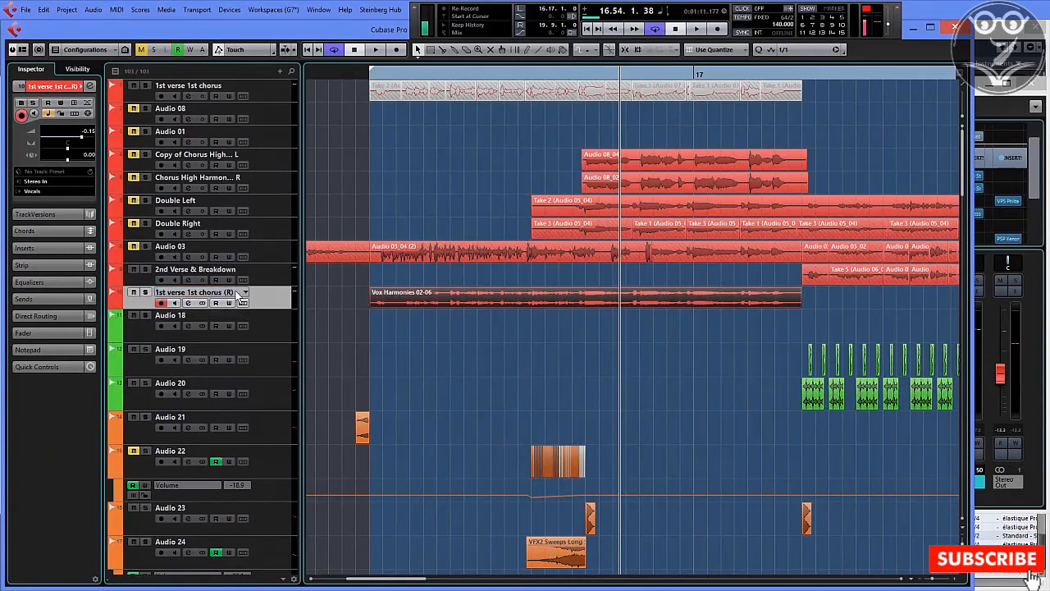
Rename the selected vocal track "1st verse 1st chorus PC" and render its Vox Harmonies 02-06 event in place.
double_click(232, 293)
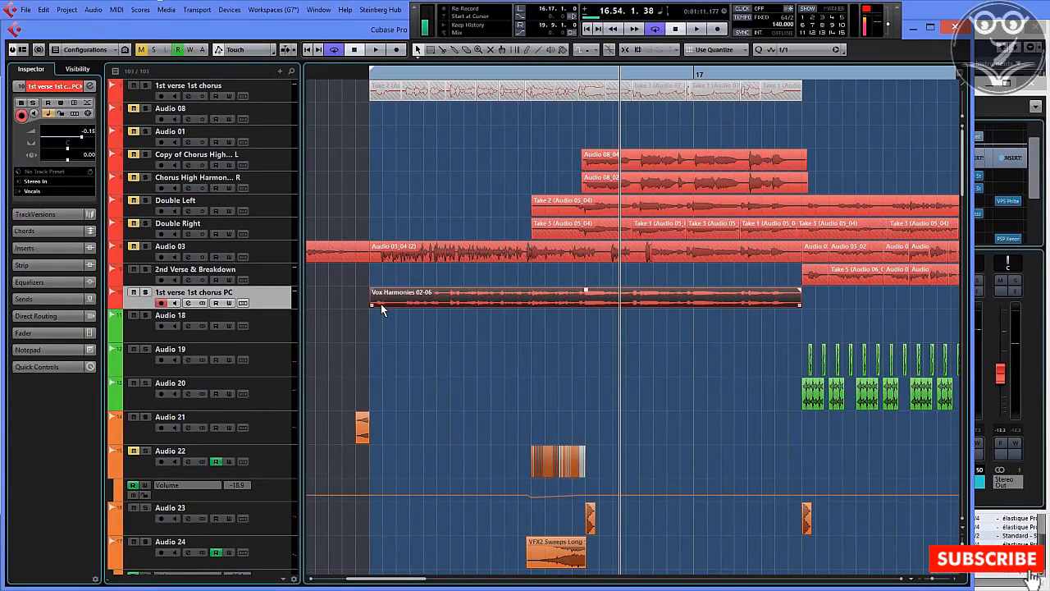
left_click(45, 9)
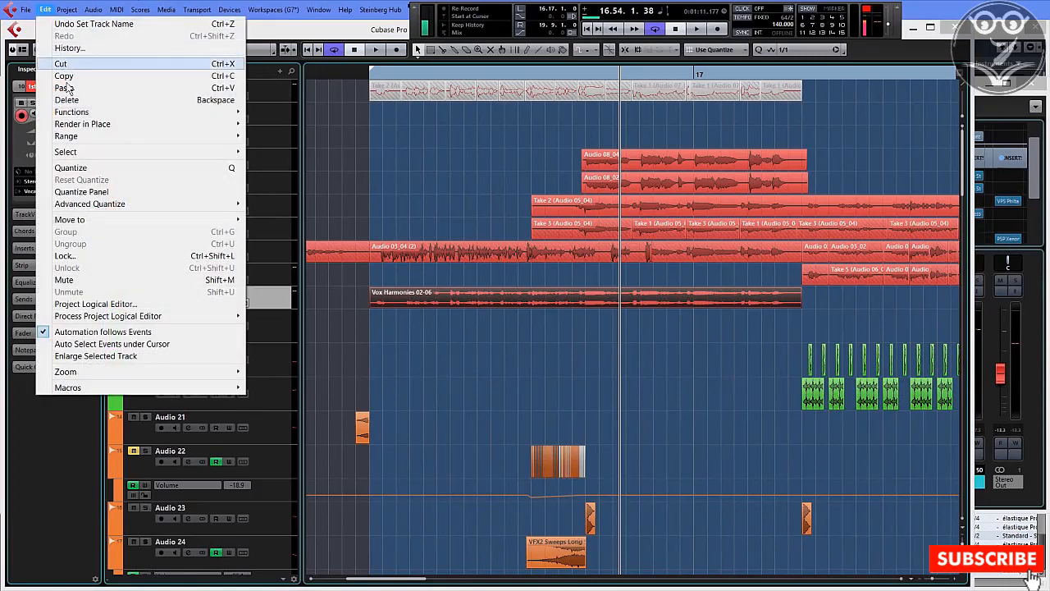
mouse_move(78, 125)
left_click(270, 123)
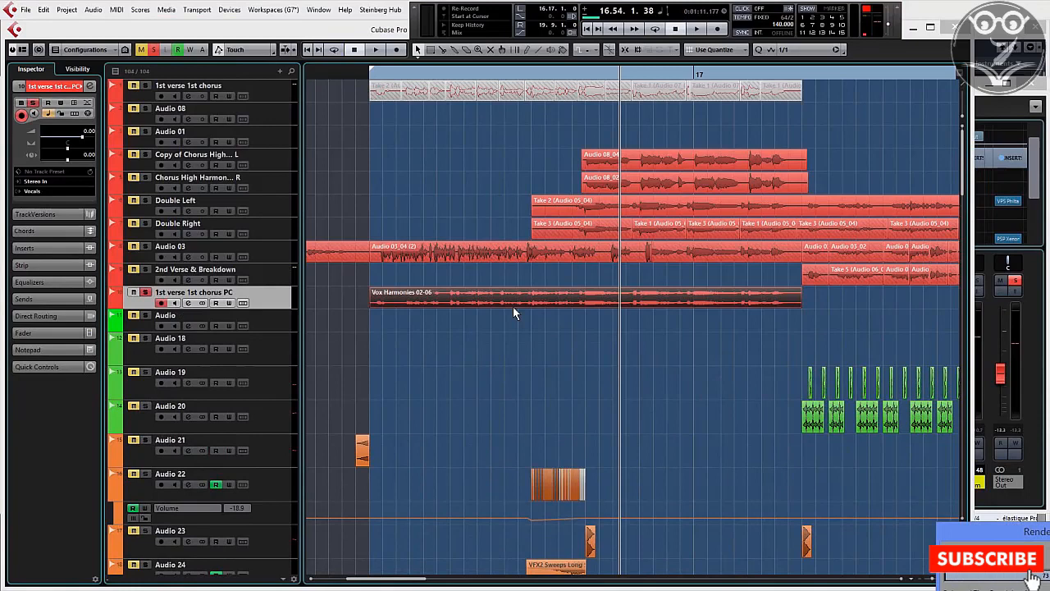
key("KP_Divide")
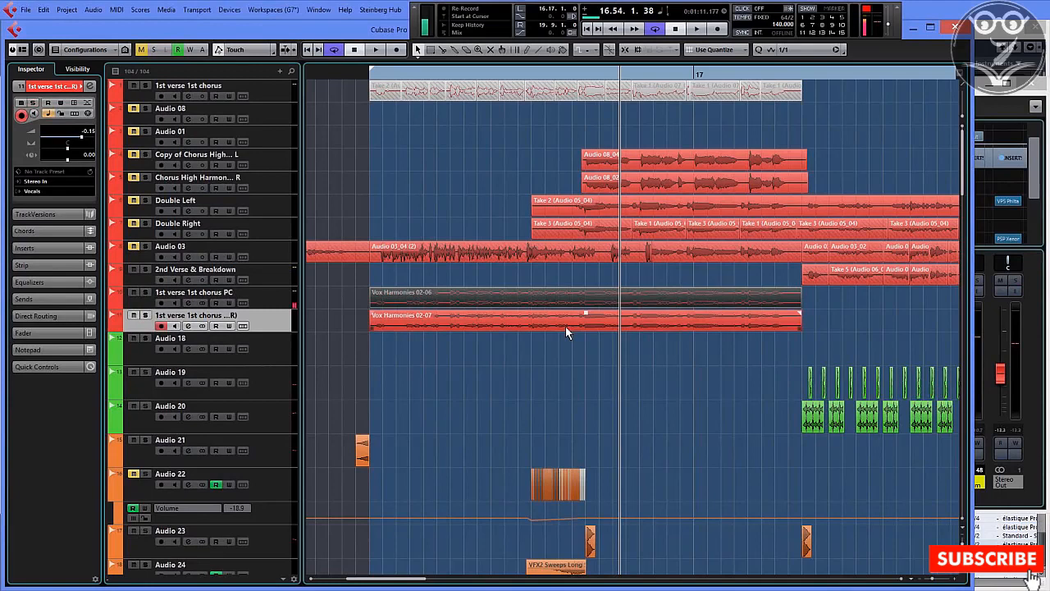
Look over the muted source event Vox Harmonies 02-06 and remove the "1st verse 1st chorus PC" track.
left_click(282, 300)
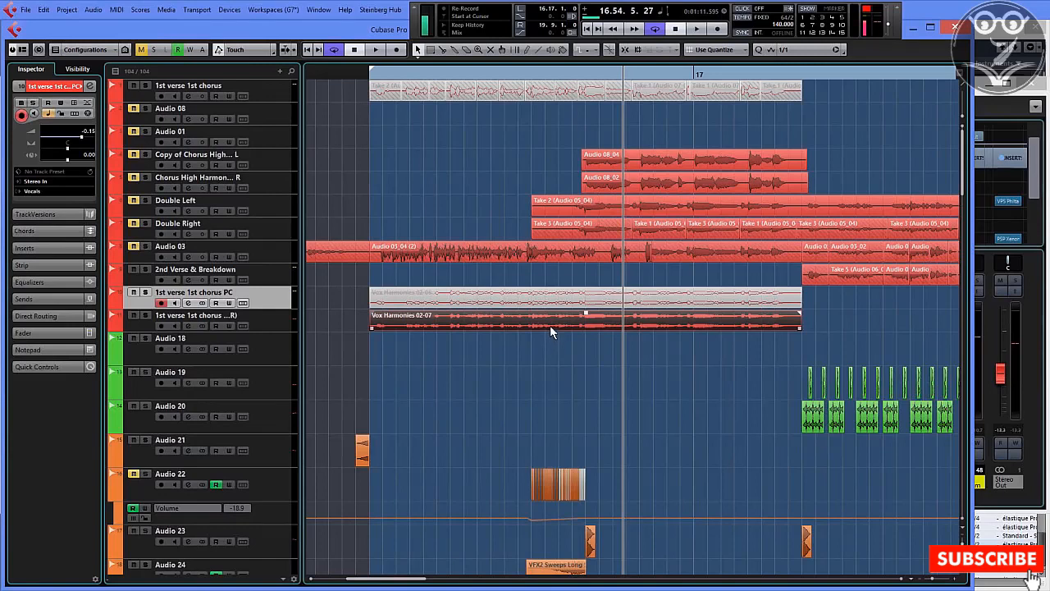
left_click(588, 373)
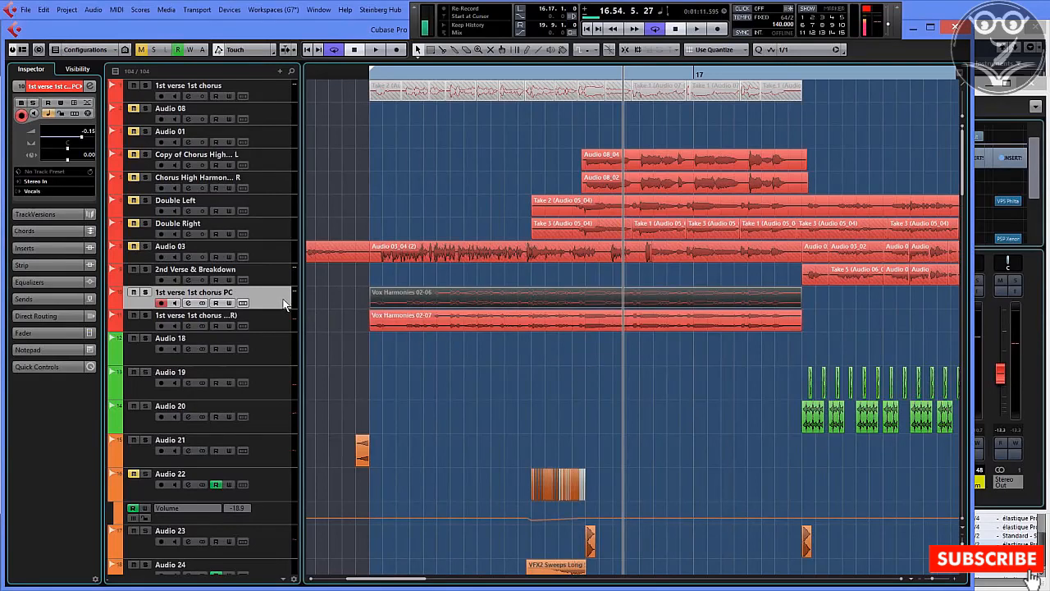
double_click(392, 302)
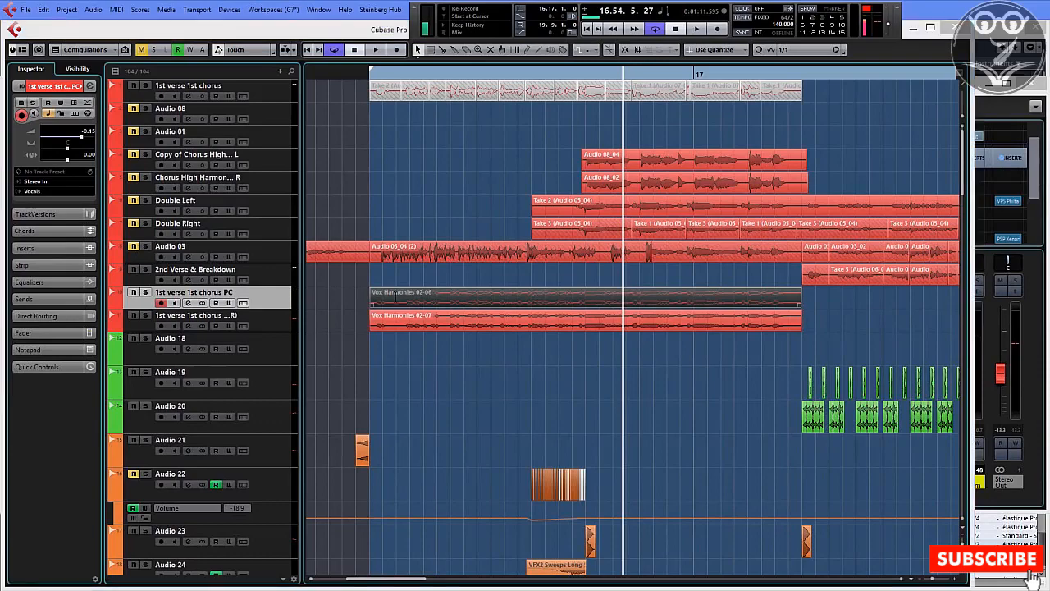
left_click(1028, 25)
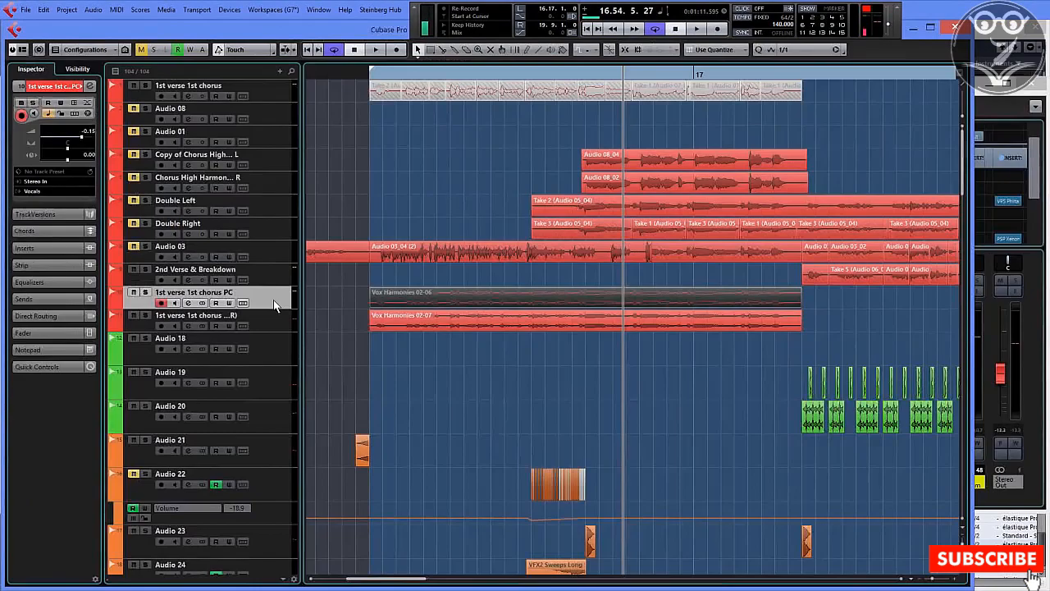
right_click(273, 299)
left_click(528, 339)
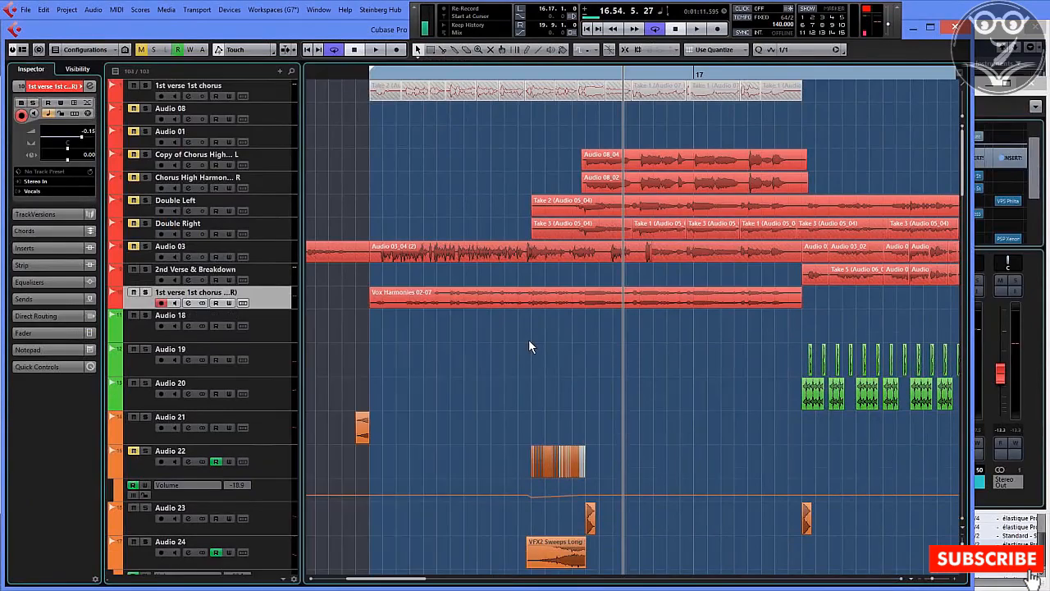
View the rendered Vox Harmonies 02-07 event in the Sample Editor and greatly enlarge its track's height in the project.
double_click(444, 296)
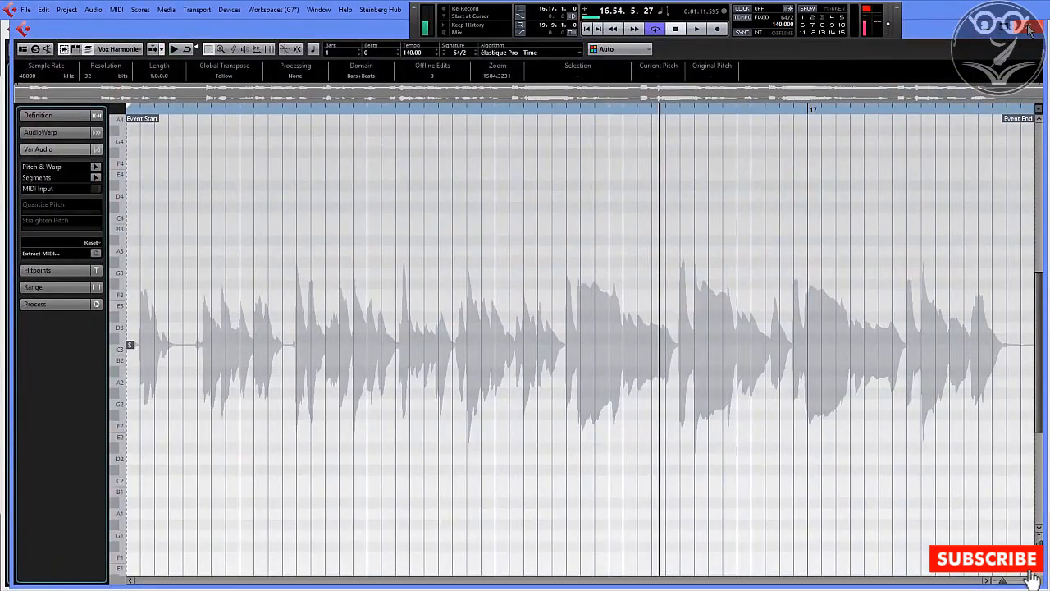
left_click(1031, 27)
left_click_drag(293, 312, 295, 548)
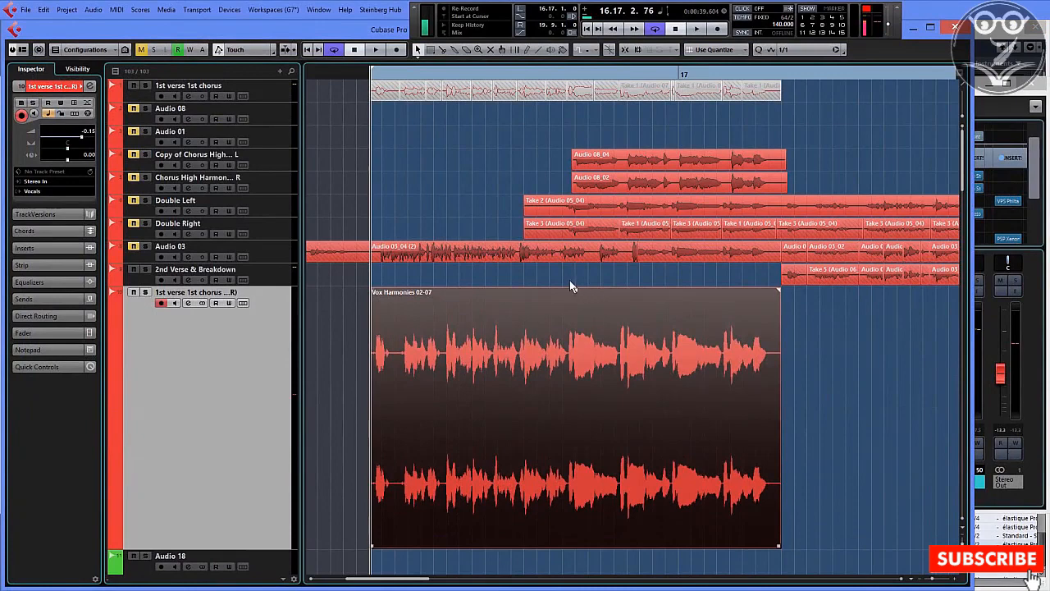
Set the project's quantize value to 1/16.
left_click_drag(932, 579, 939, 584)
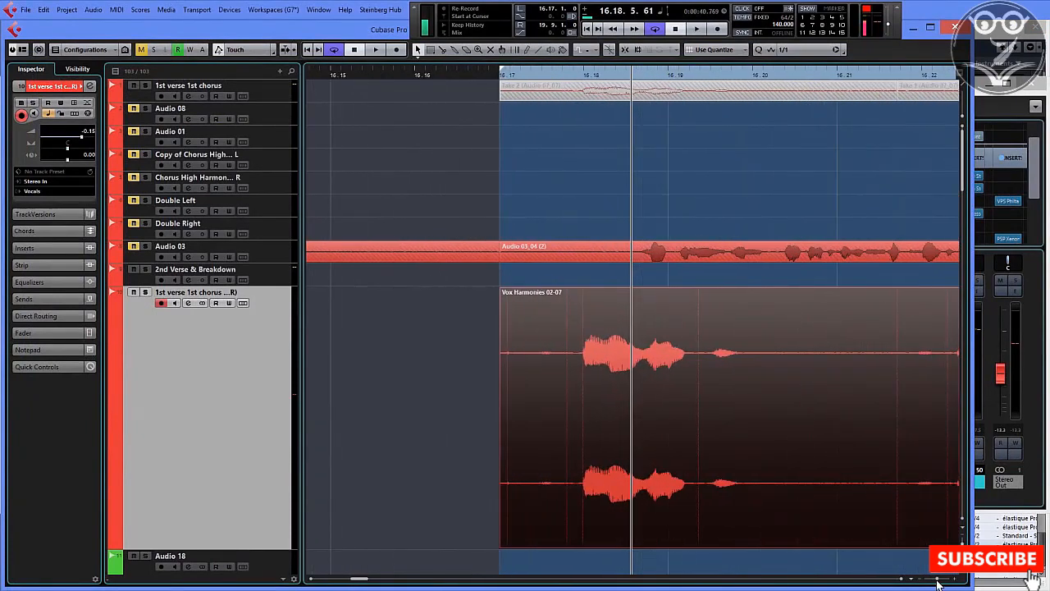
left_click(796, 49)
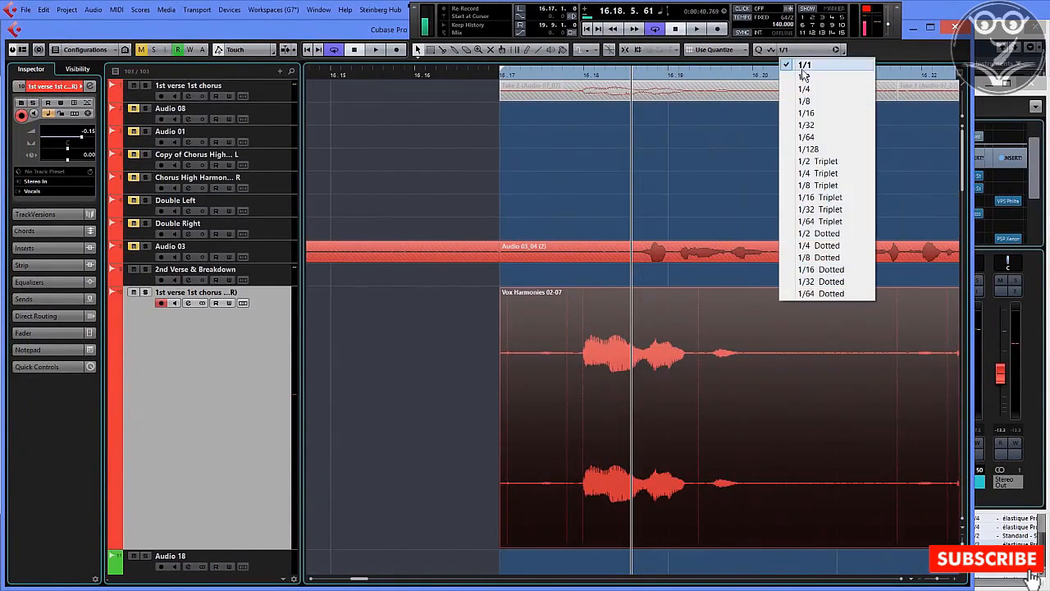
left_click(807, 112)
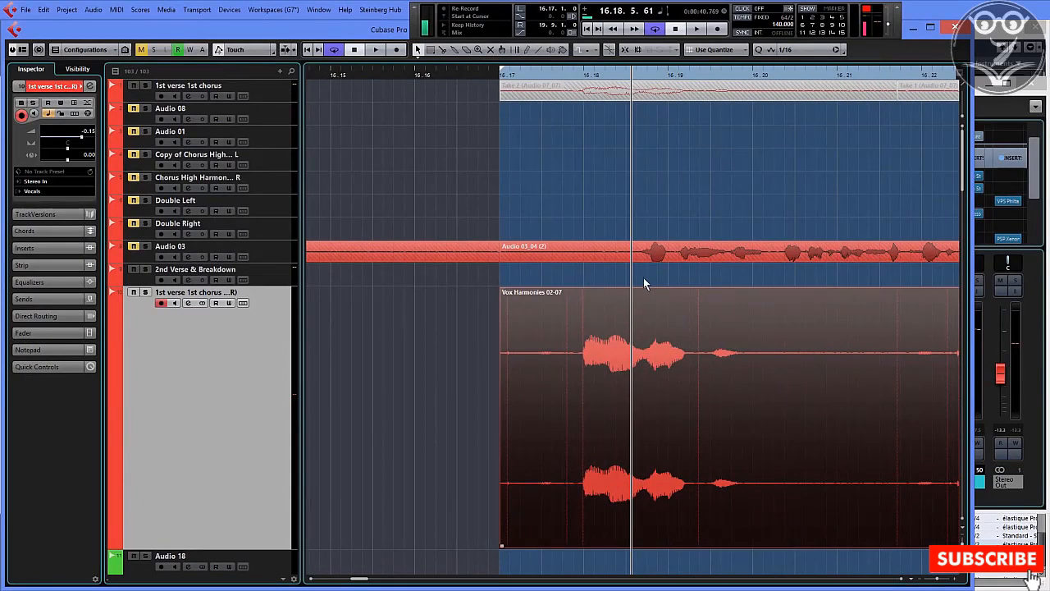
Play the opening of the Vox Harmonies 02-07 event from about 16.17 and return to its start.
left_click(502, 81)
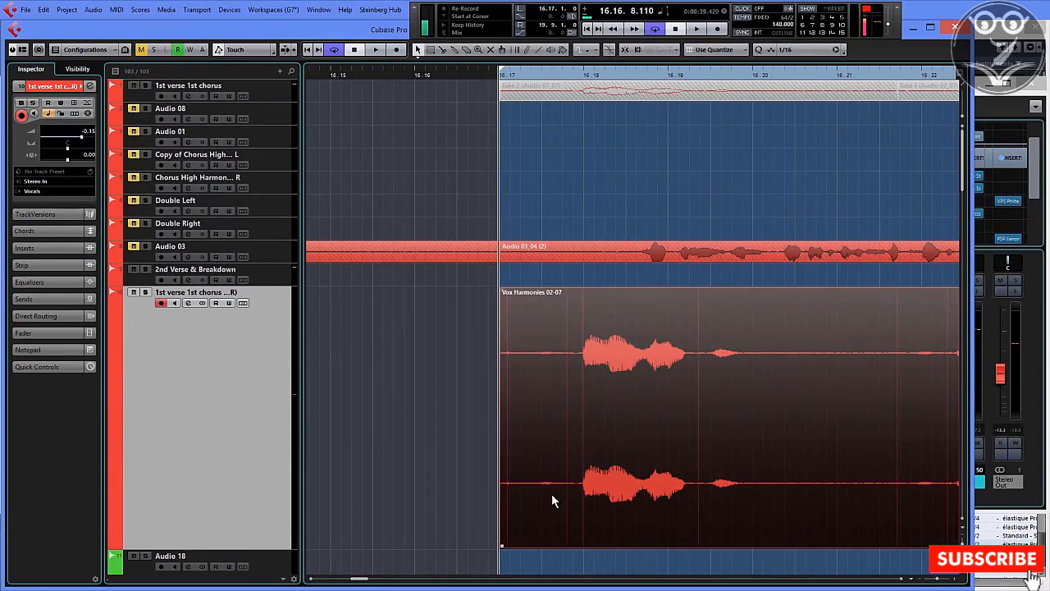
key("space")
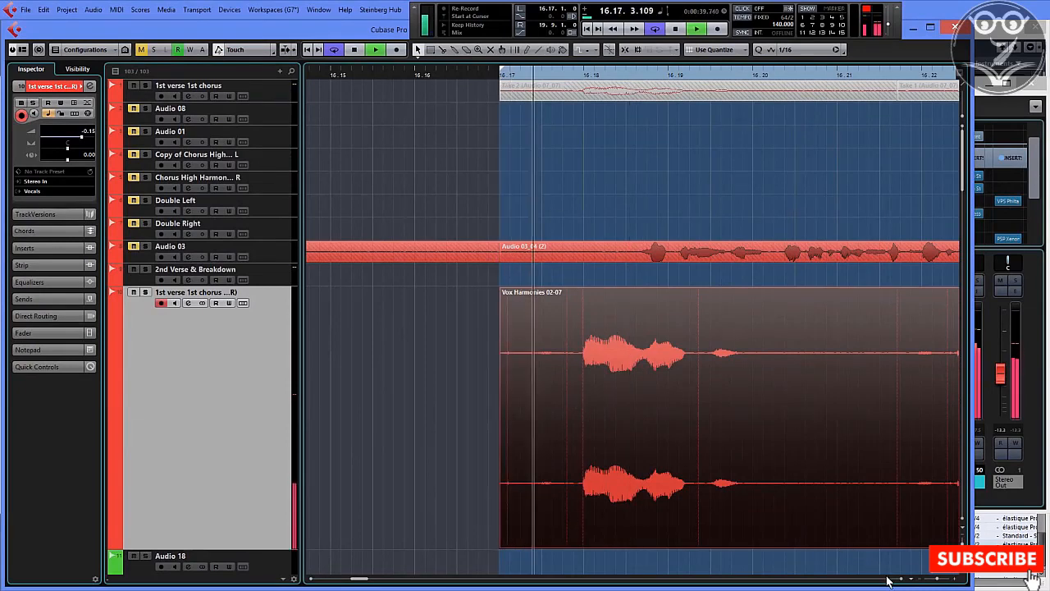
key("space")
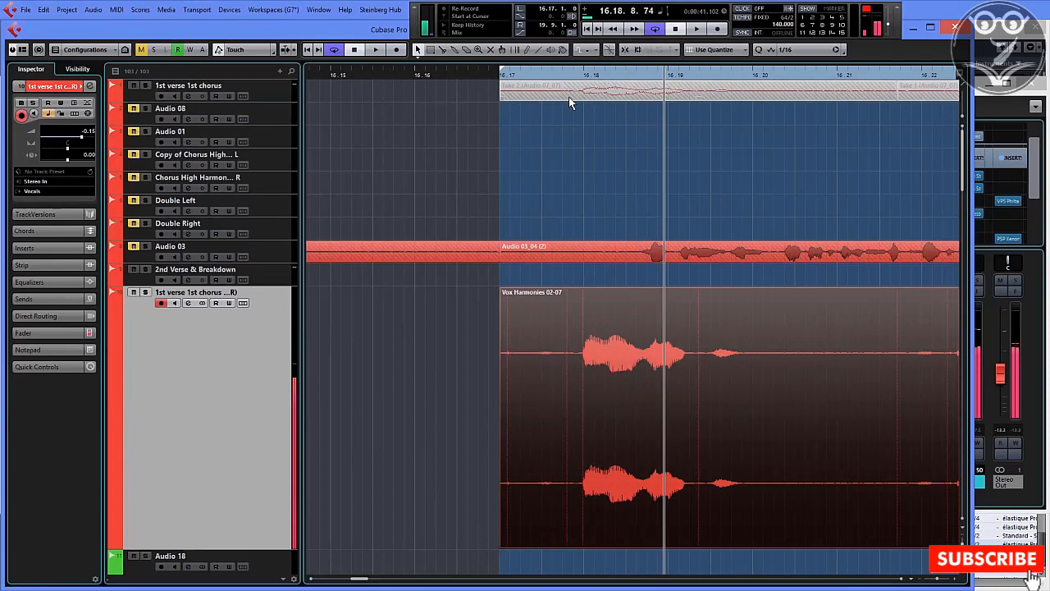
left_click(502, 82)
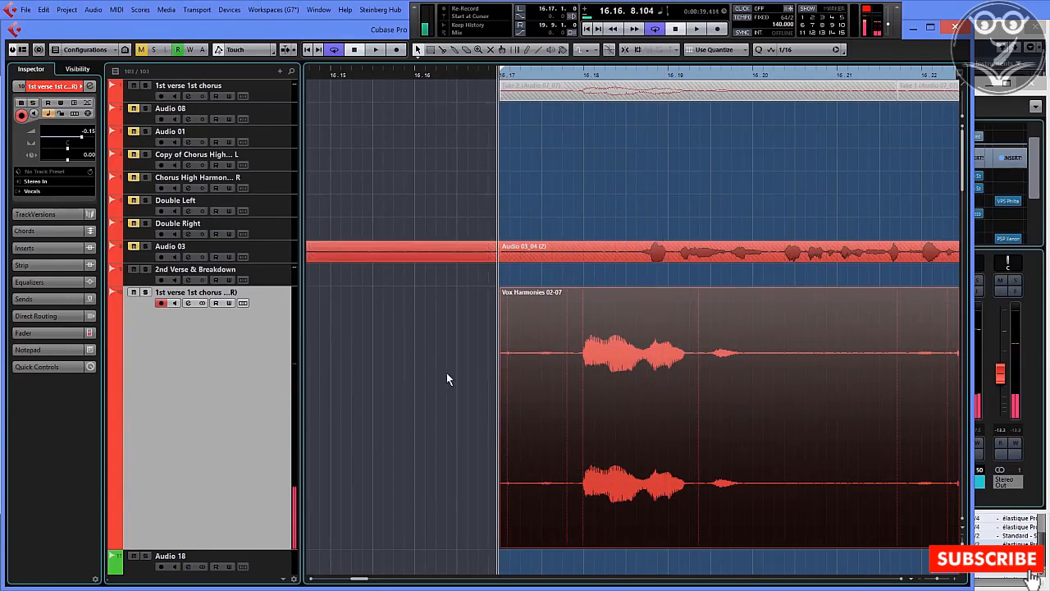
Solo the rendered 1st verse 1st chorus vocal track.
left_click(903, 580)
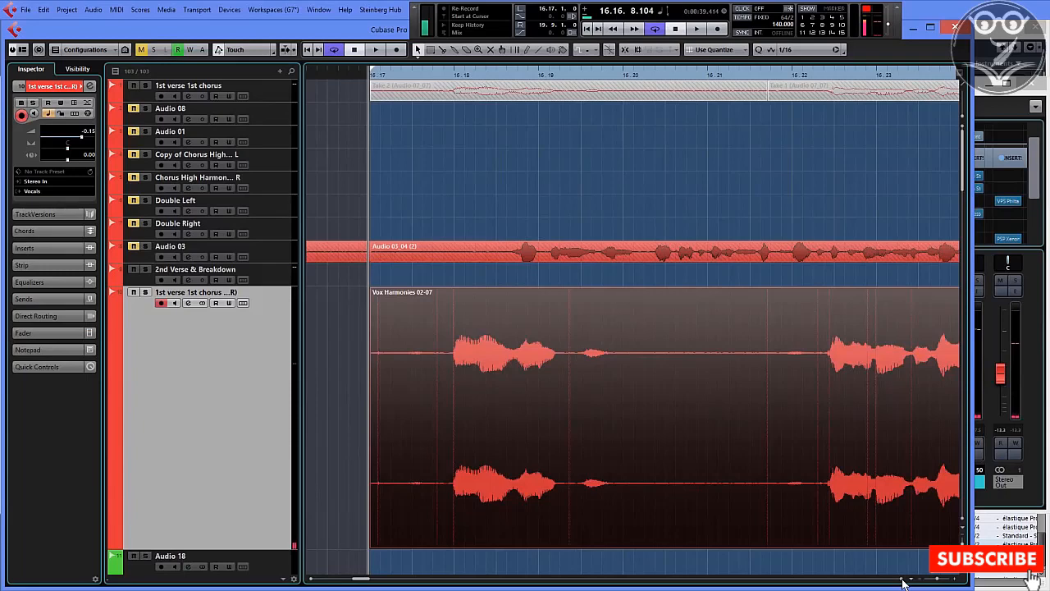
left_click(936, 579)
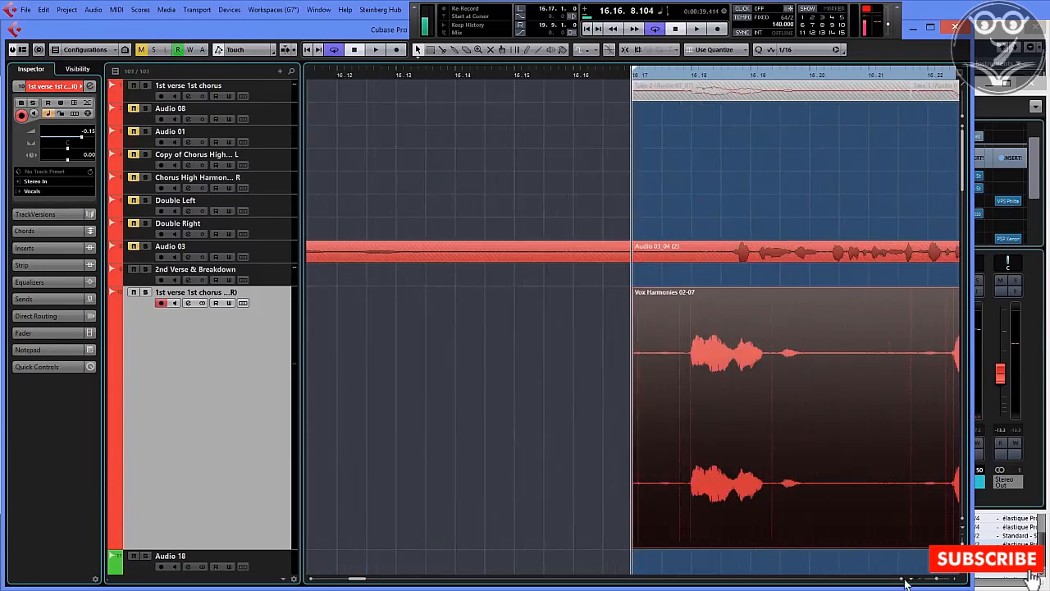
left_click(903, 580)
left_click(902, 579)
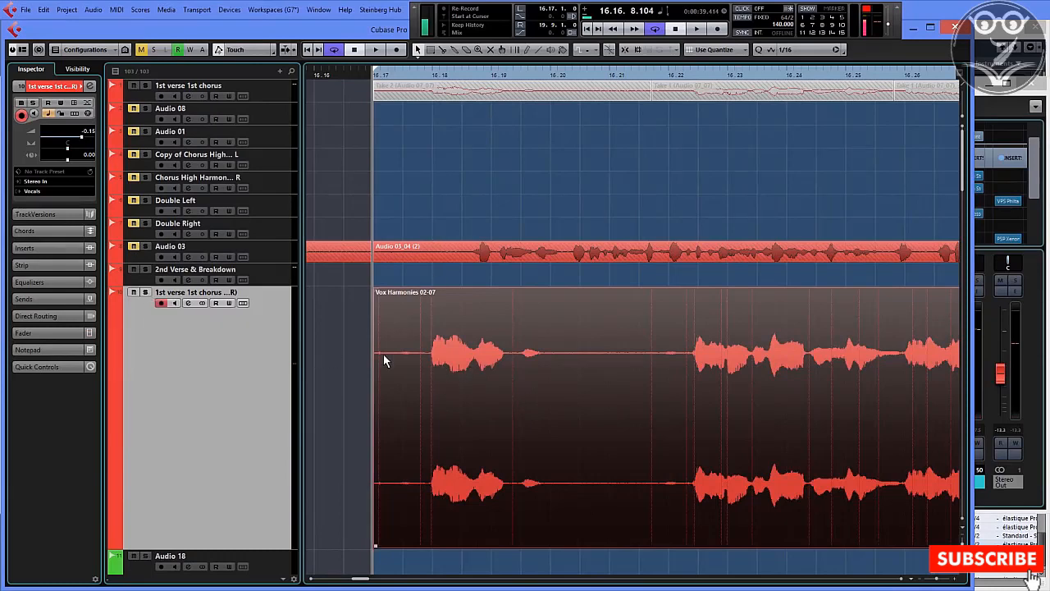
key("s")
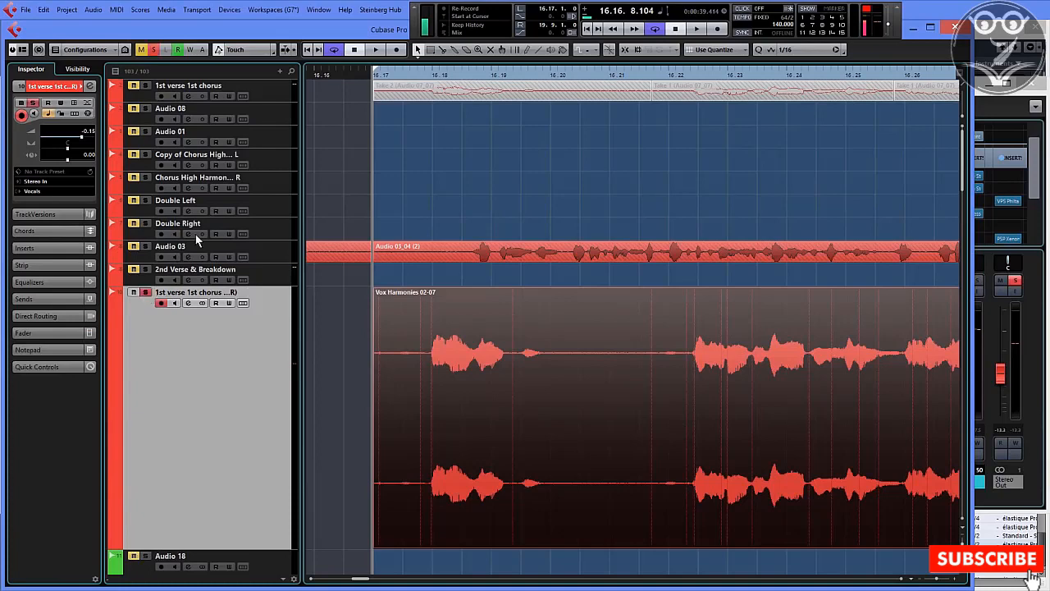
Listen to the soloed vocal from the event's start and again from the end of the first phrase.
key("space")
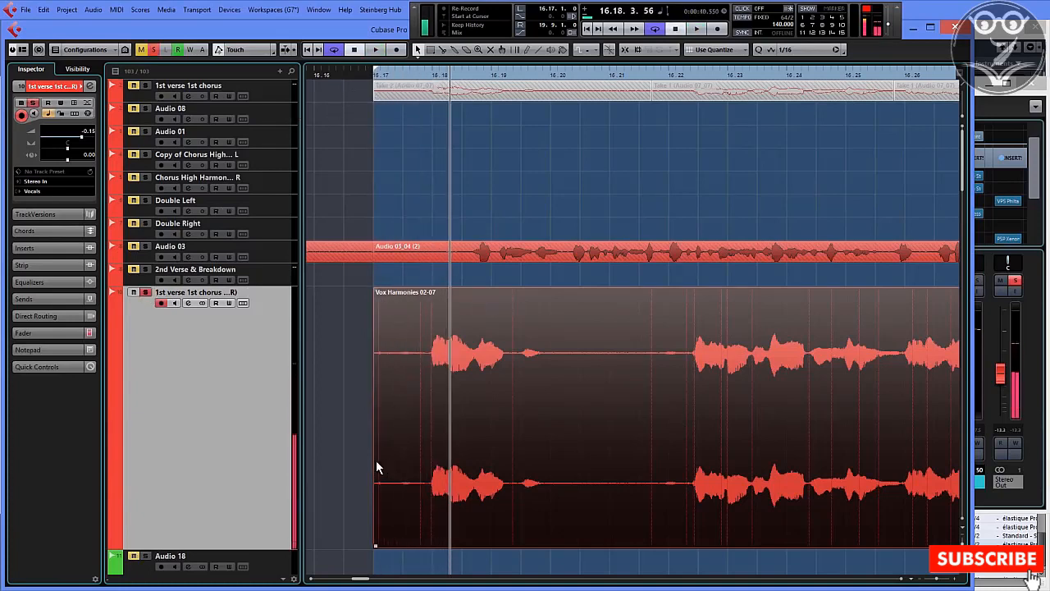
left_click(373, 76)
key("space")
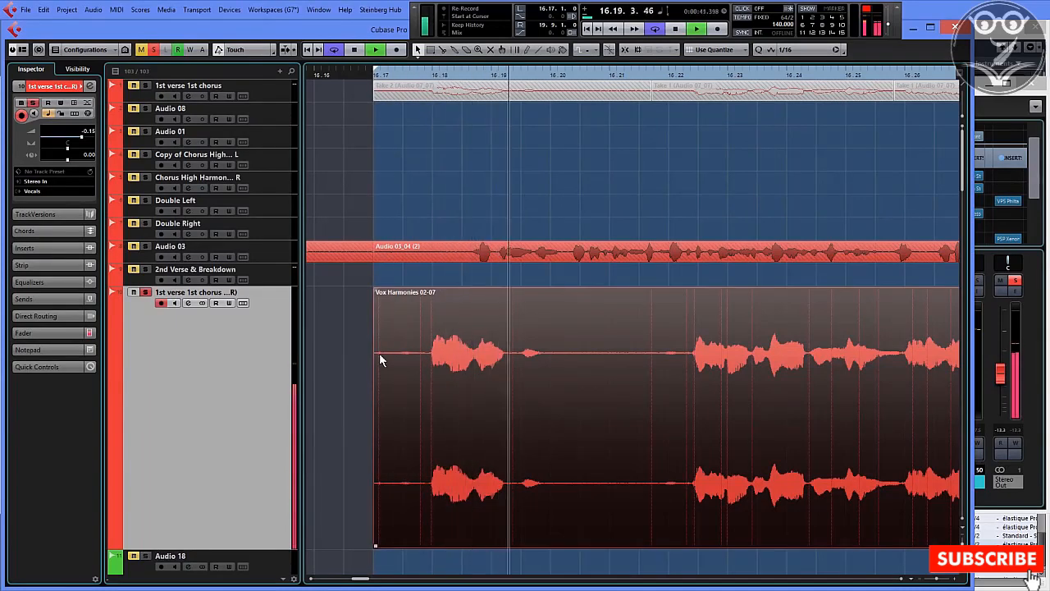
key("space")
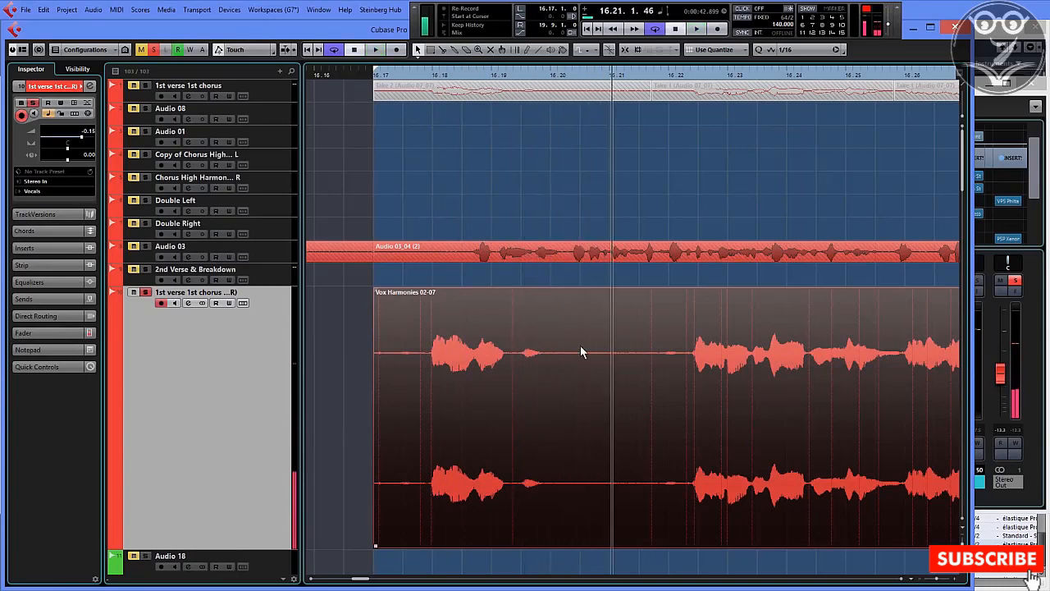
left_click(503, 80)
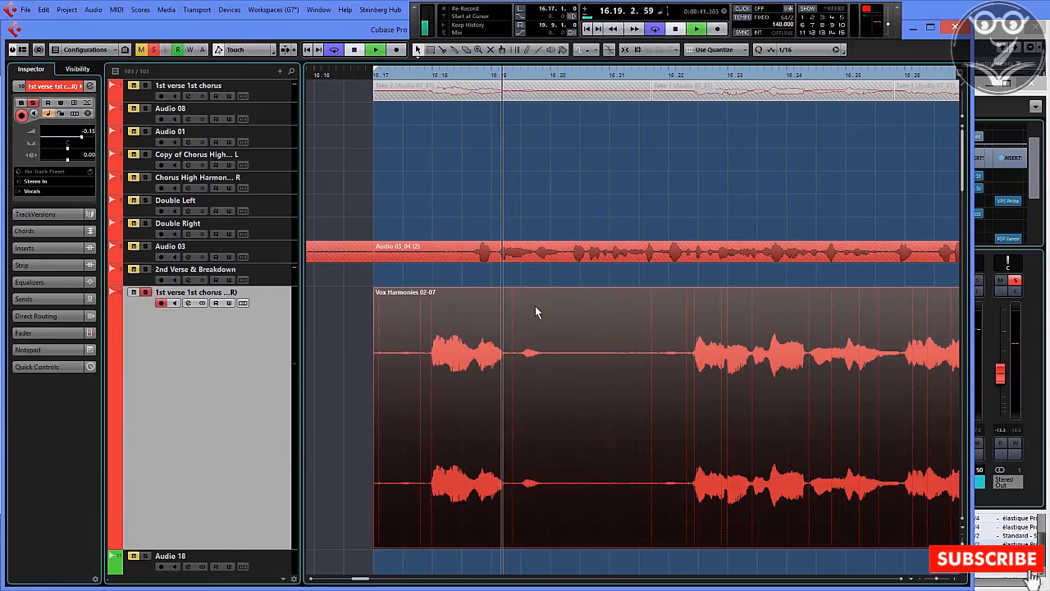
key("space")
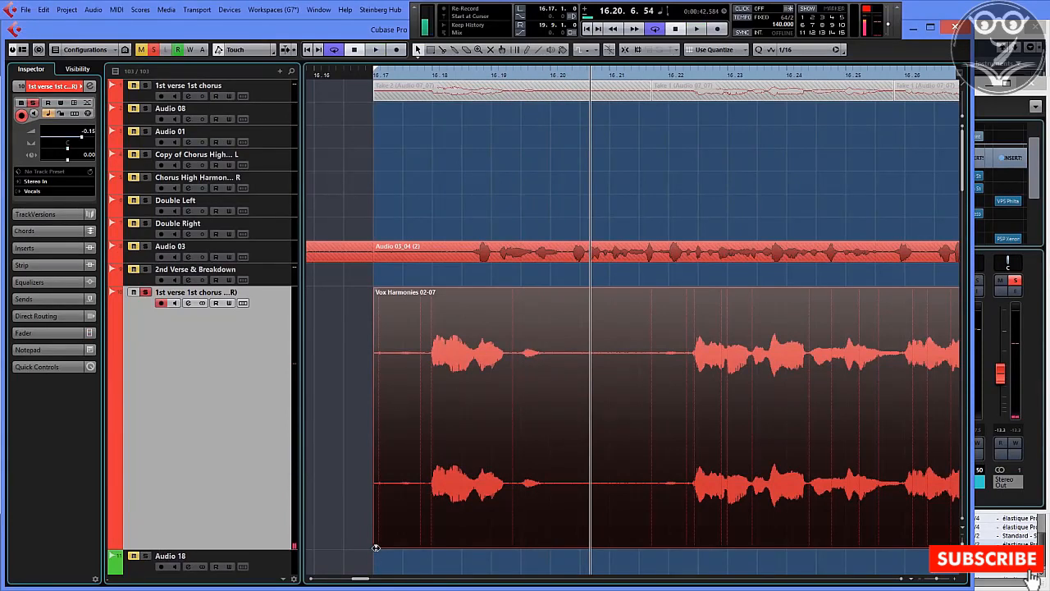
Trim the quiet start of the Vox Harmonies 02-07 event and give it a short fade-in, auditioning and slightly lengthening the fade.
left_click_drag(376, 547, 384, 547)
left_click_drag(387, 289, 392, 289)
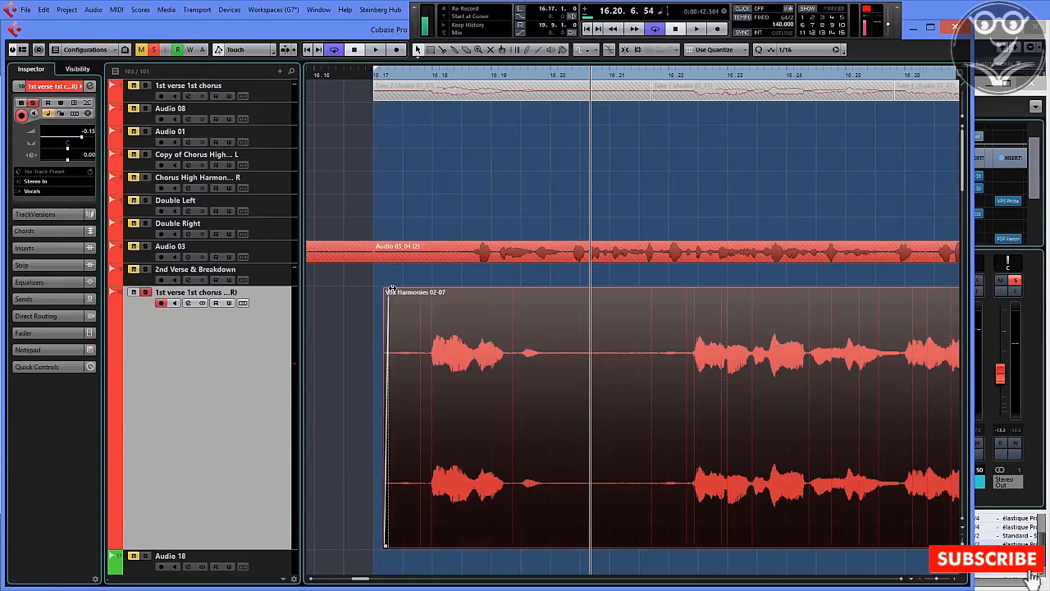
left_click(371, 75)
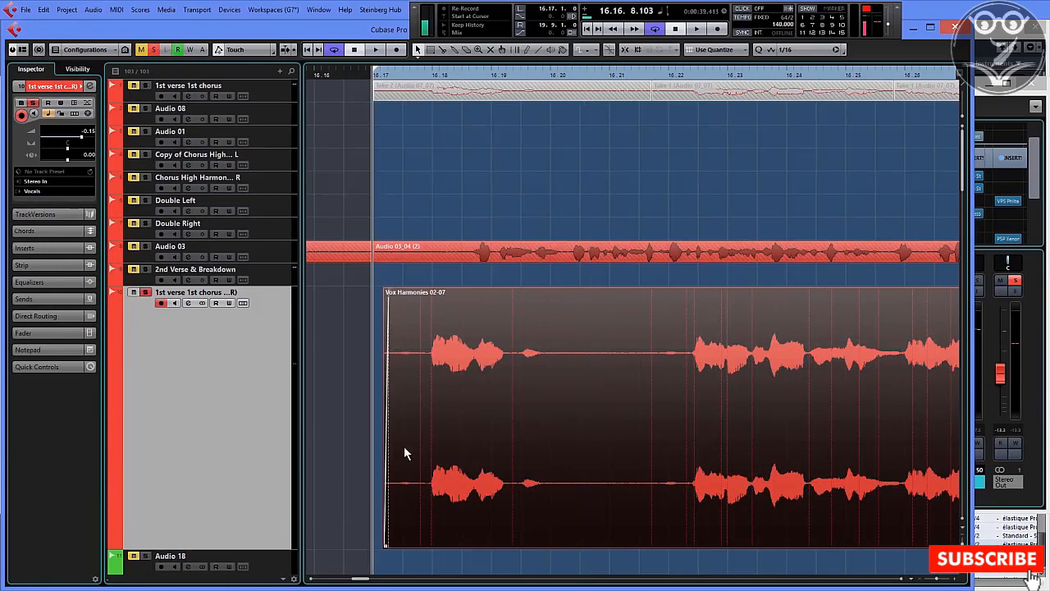
key("space")
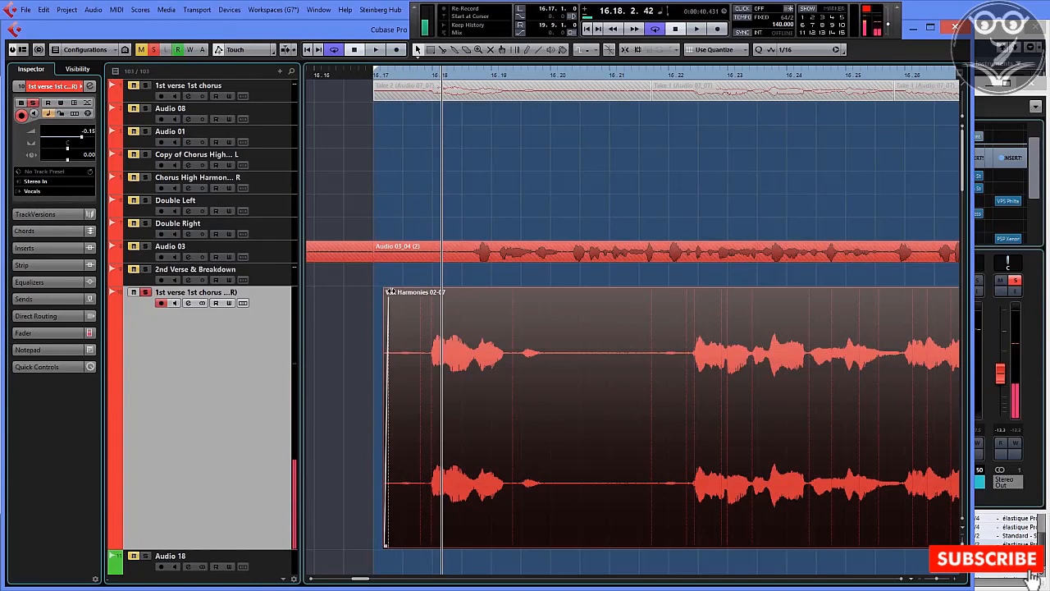
left_click_drag(392, 291, 392, 293)
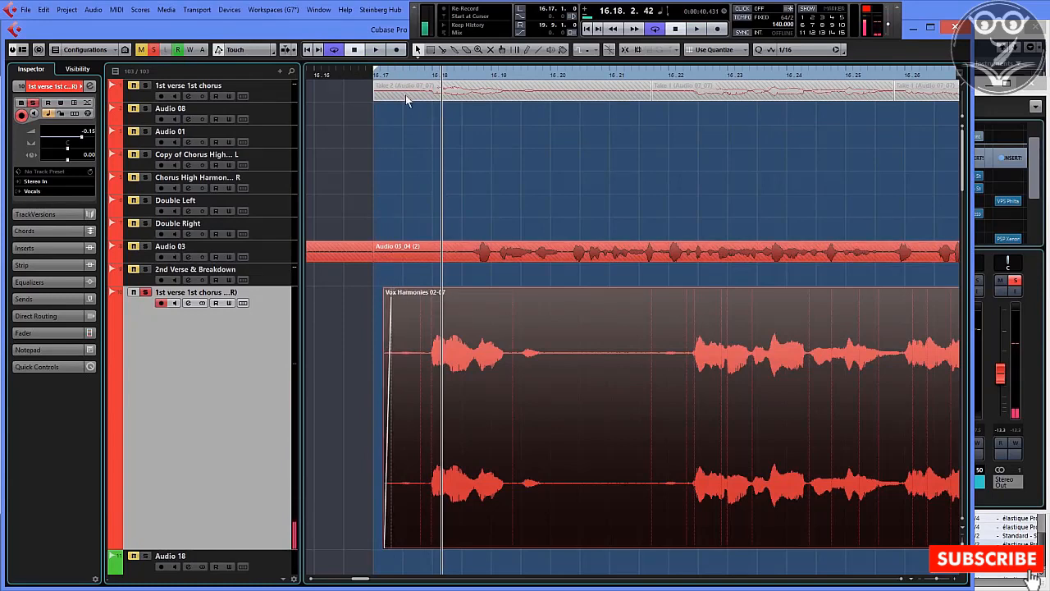
Play the trimmed vocal event from about 16.17 through the first phrase to check its start.
left_click(372, 74)
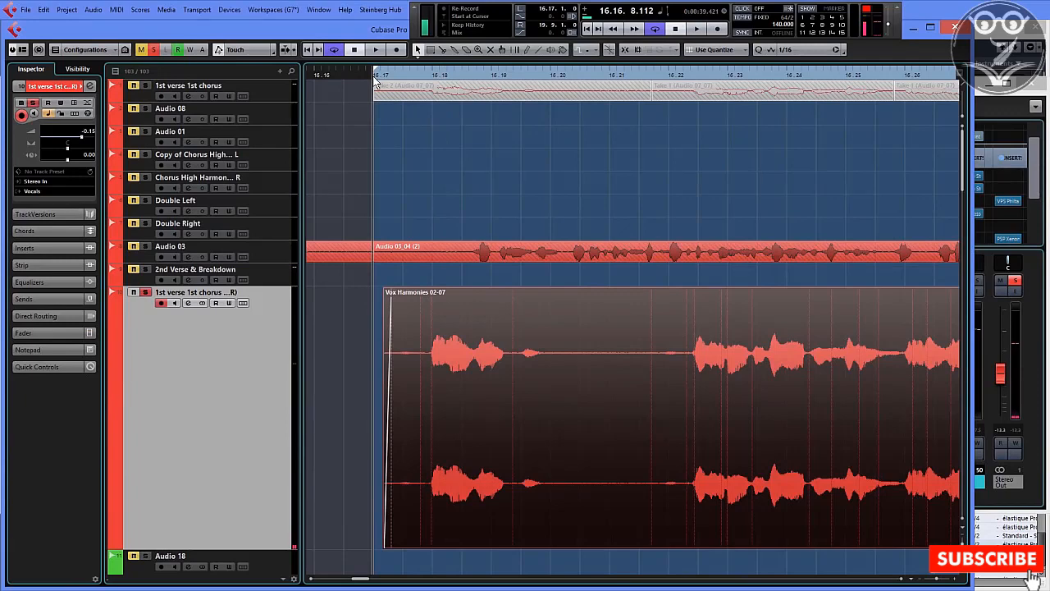
key("space")
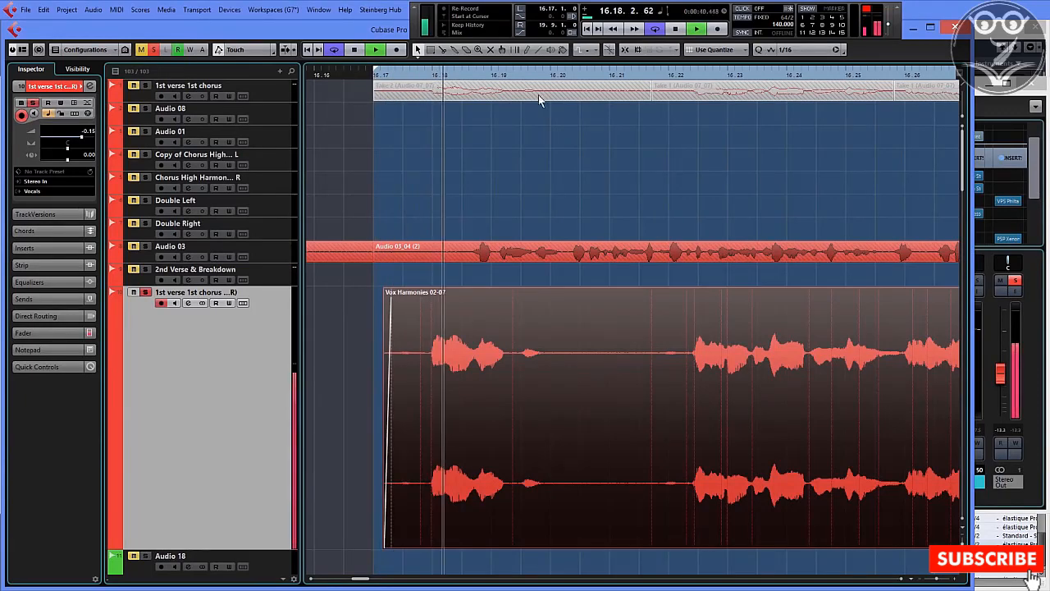
key("space")
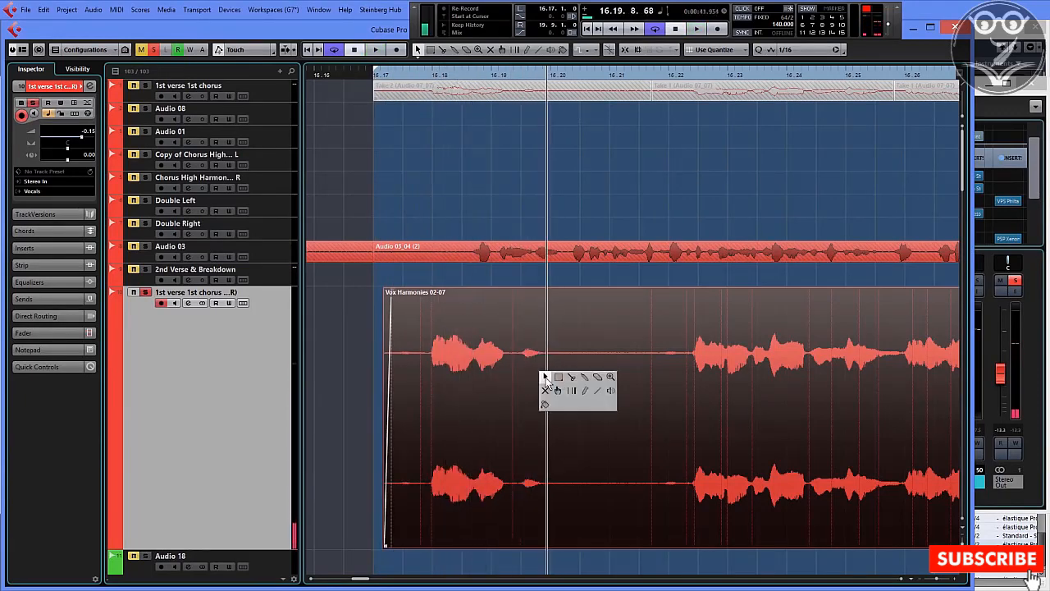
Split the Vox Harmonies 02-07 event at about 16.19.8 and 16.21.6, and delete the silent section between the two phrases.
right_click(561, 370)
left_click(571, 375)
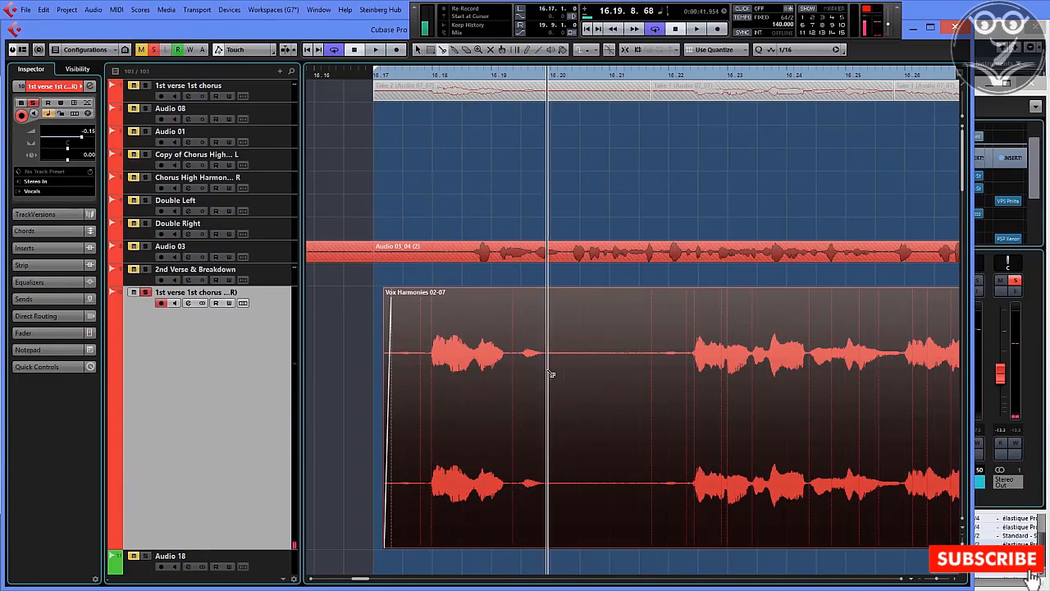
left_click(548, 373)
left_click(654, 373)
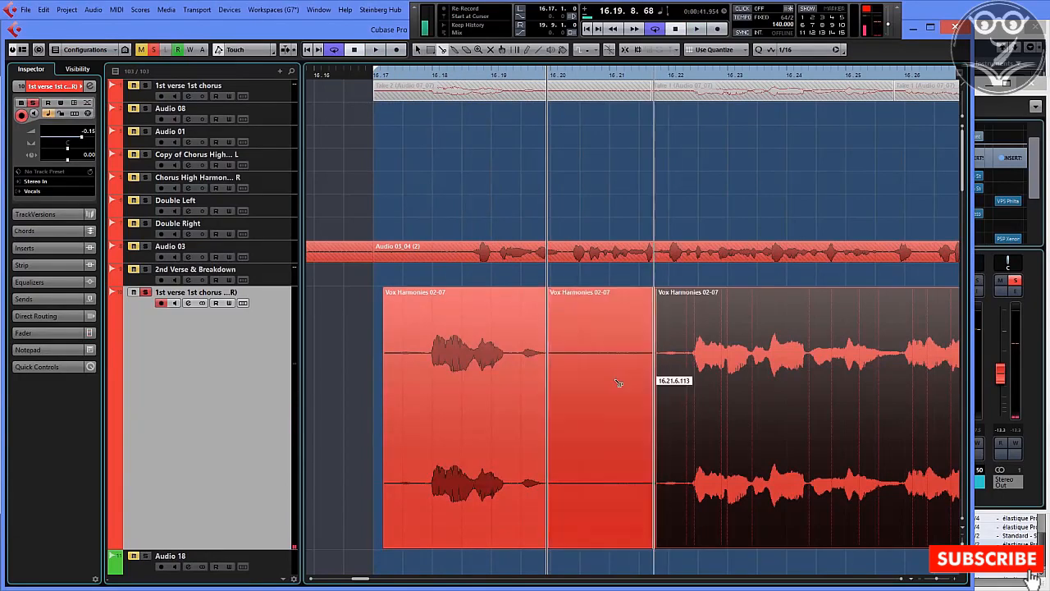
key("1")
left_click(608, 385)
key("Delete")
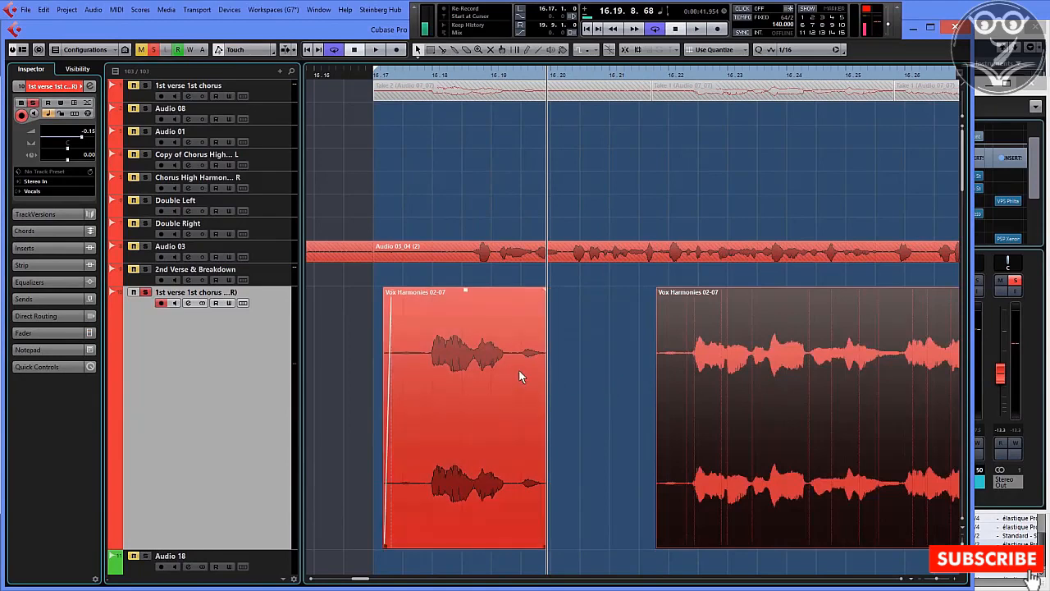
Add a very short fade-out to the end of the first vocal event and a short fade-in to the second.
left_click_drag(544, 291, 543, 291)
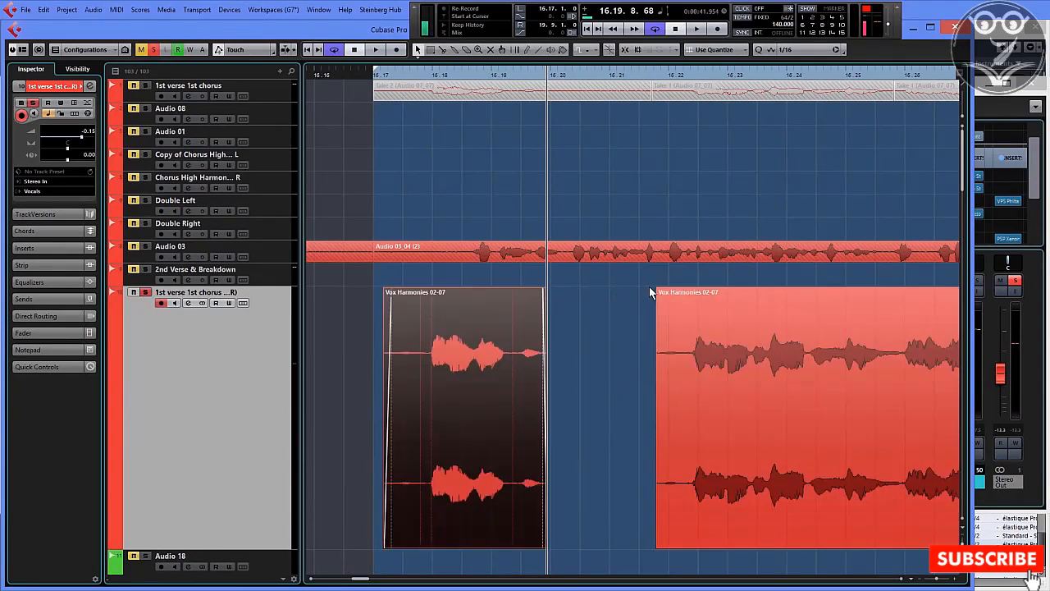
left_click(657, 288)
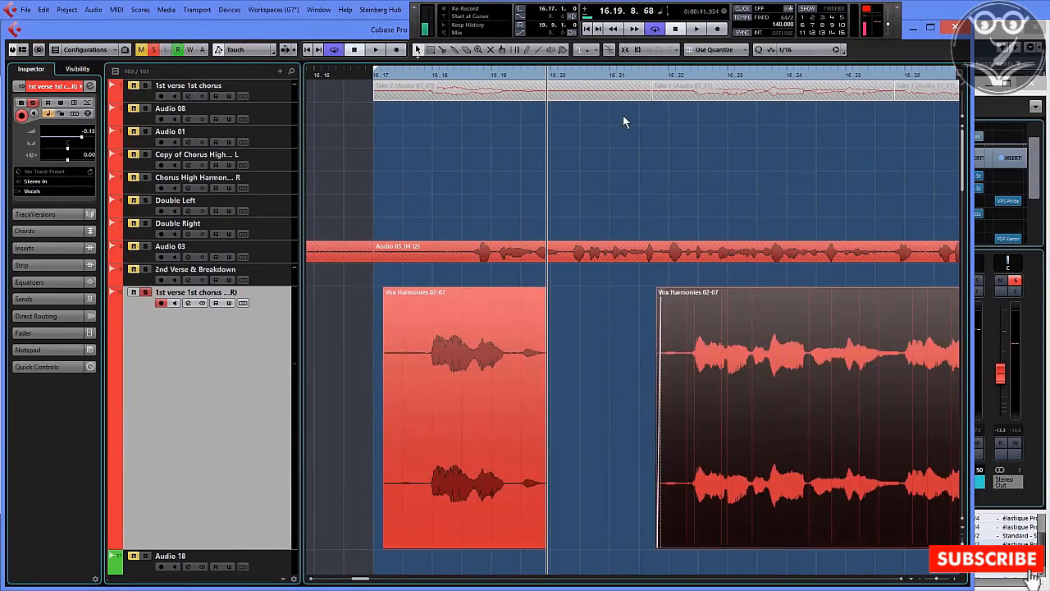
Play the soloed second vocal event from its start up to about 16.28 to check the cleaned-up gap.
left_click(645, 79)
key("space")
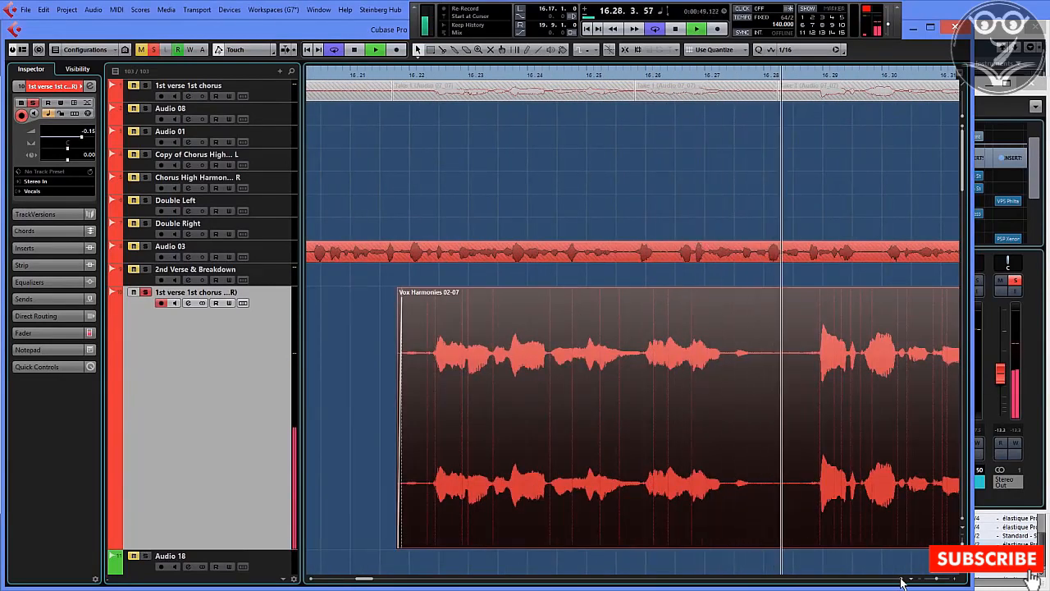
key("space")
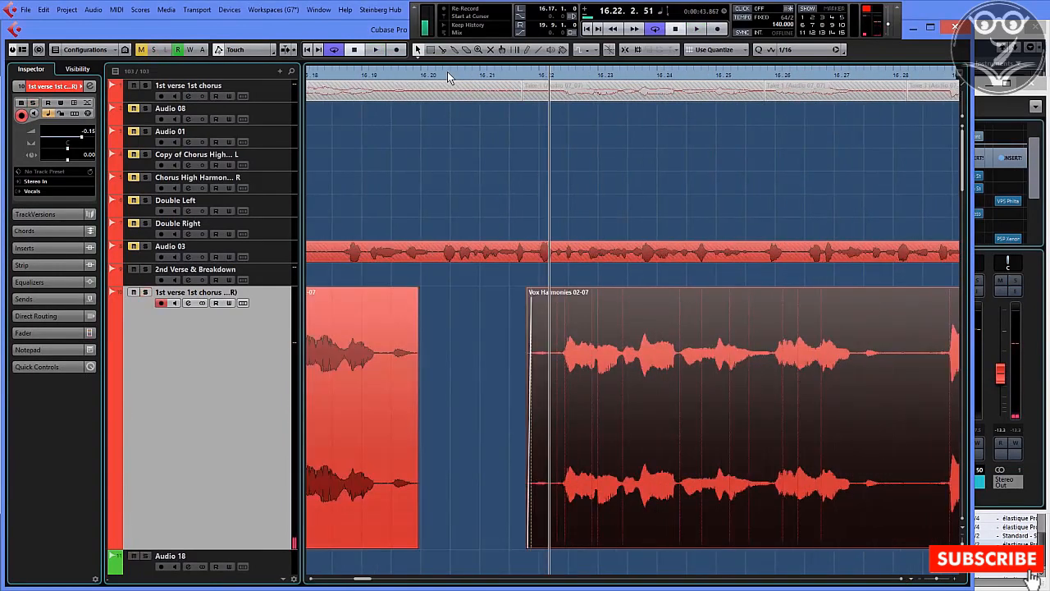
Play the second phrase with the full mix from about 16.20.3 to hear how its entry sits.
left_click(442, 72)
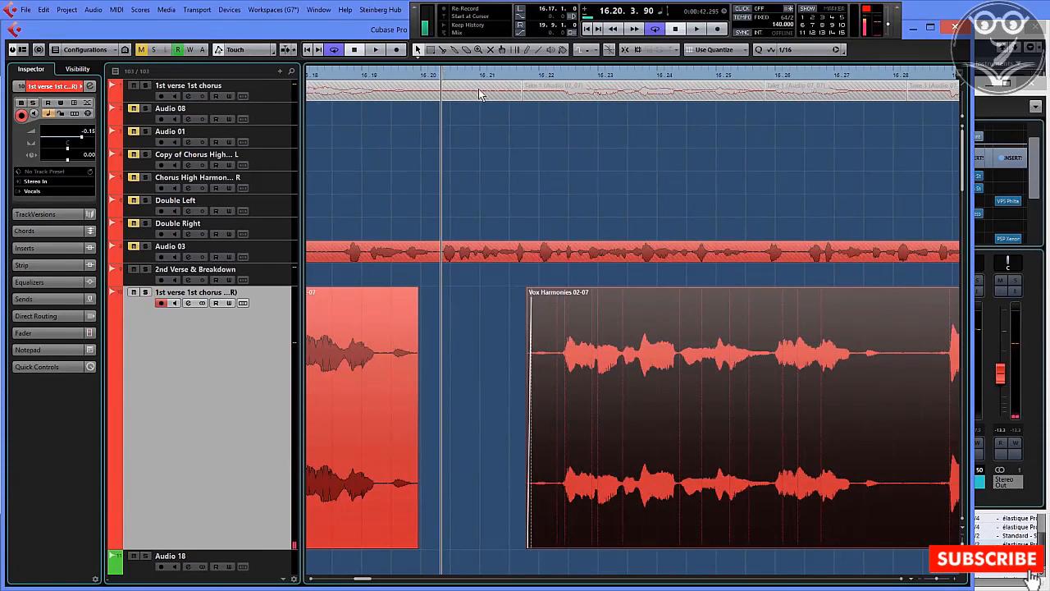
key("space")
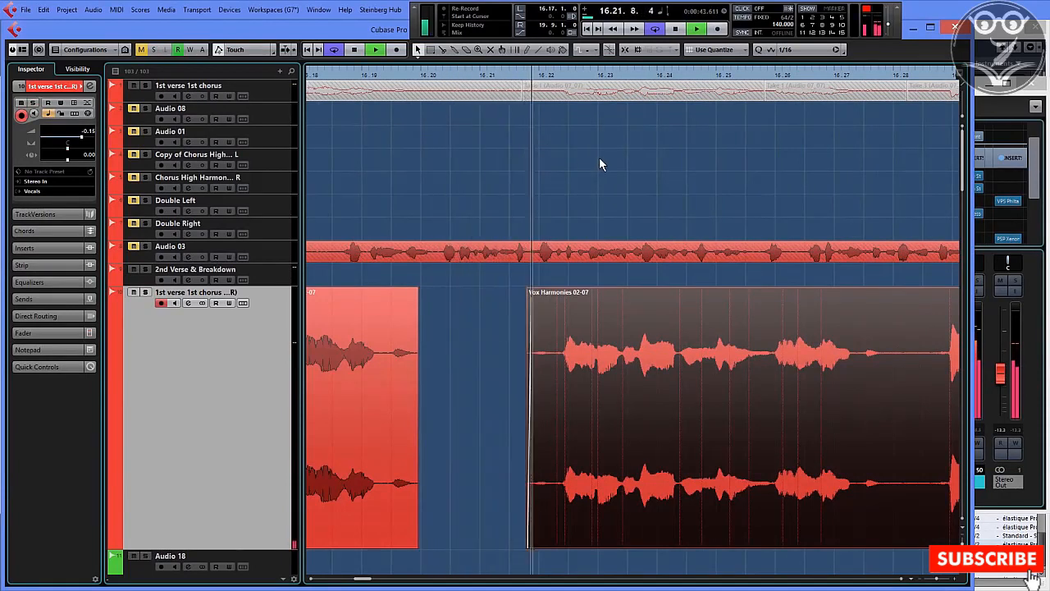
key("space")
Line the cursor up with the second phrase's onset near 16.22.4, and play that phrase to check its timing.
left_click(933, 581)
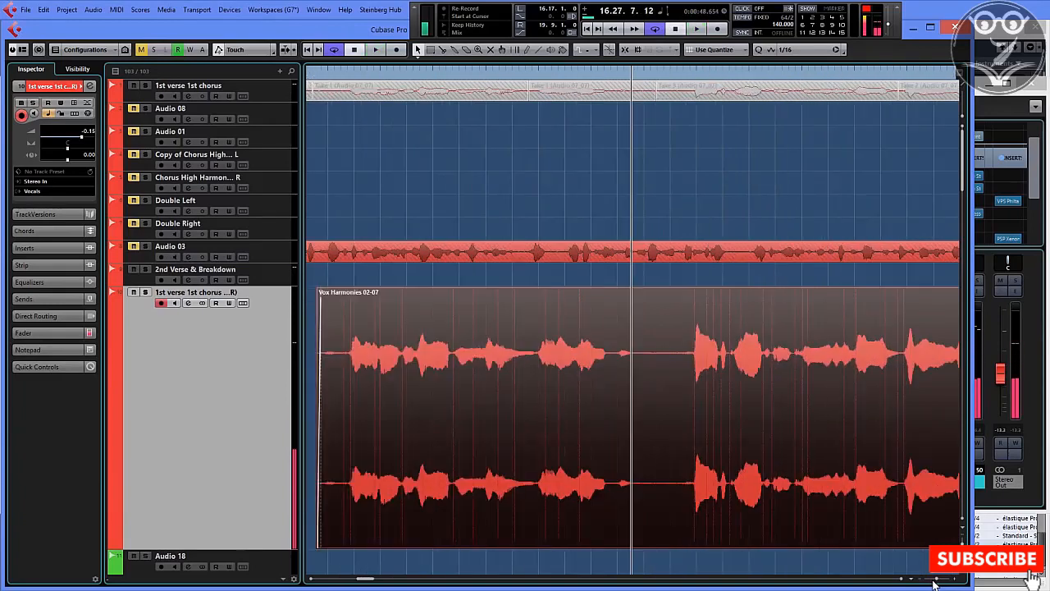
left_click(313, 579)
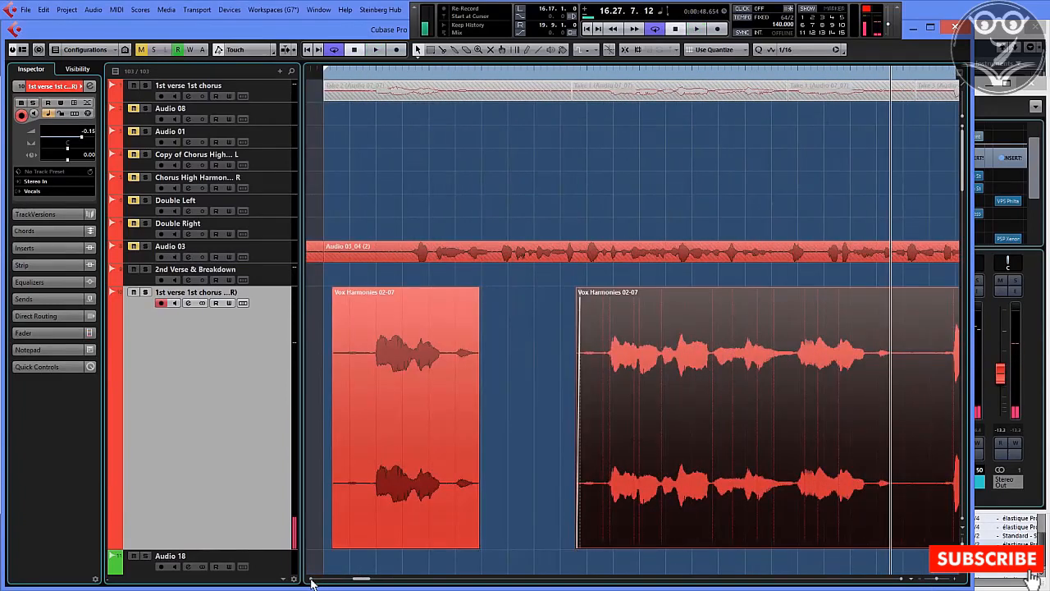
left_click(586, 319)
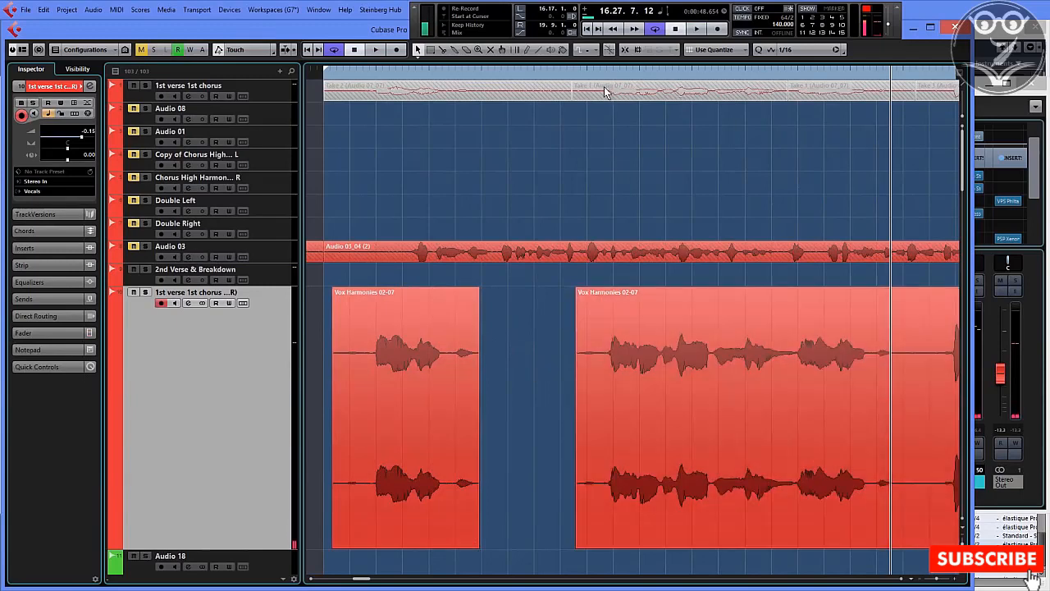
left_click(595, 74)
left_click_drag(936, 579, 938, 580)
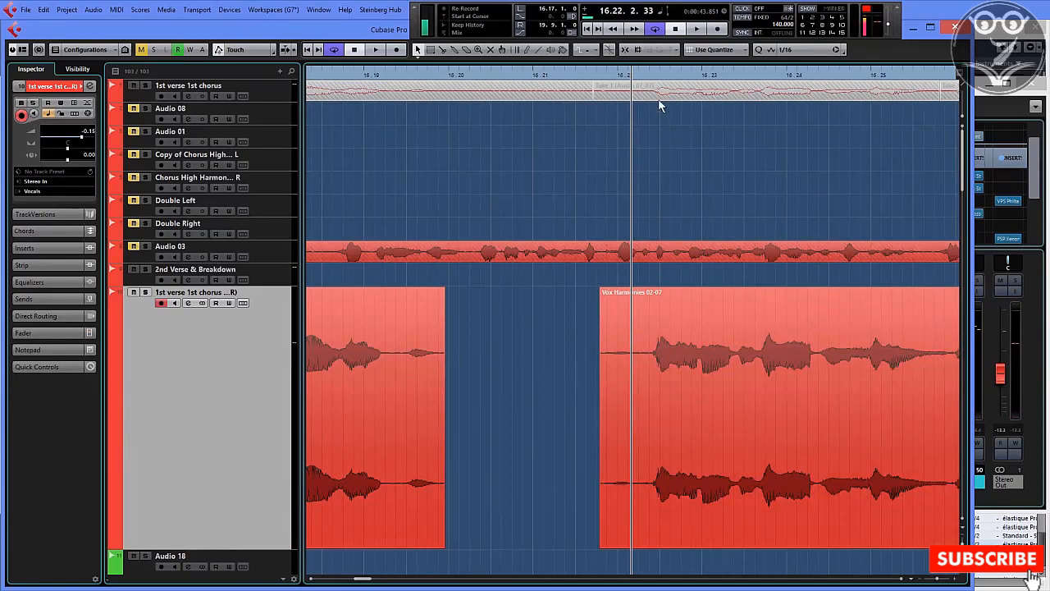
left_click(659, 101)
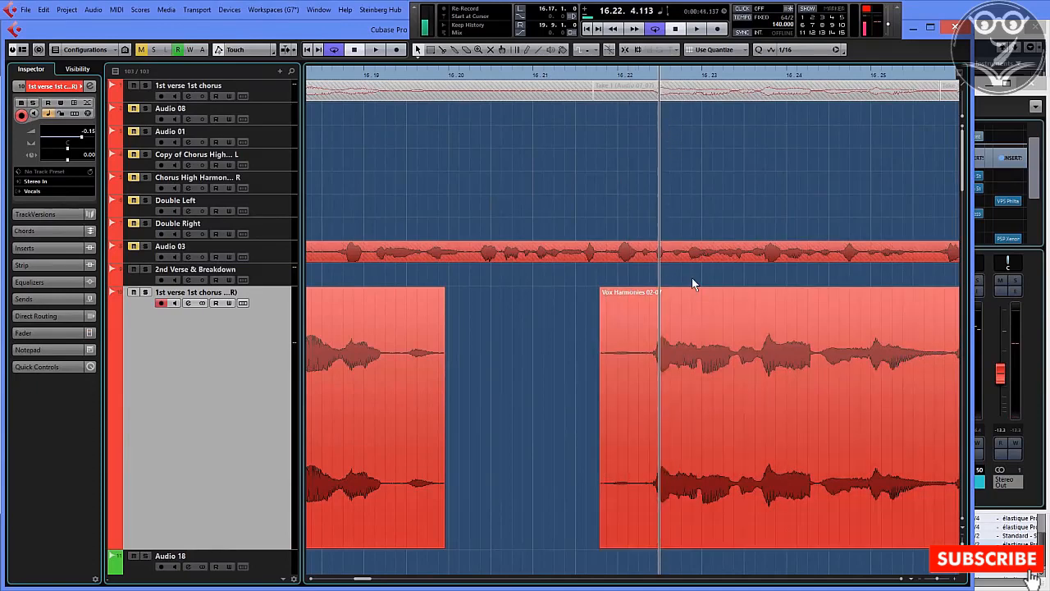
left_click(746, 80)
left_click_drag(744, 78, 805, 74)
left_click_drag(687, 74, 633, 72)
key("space")
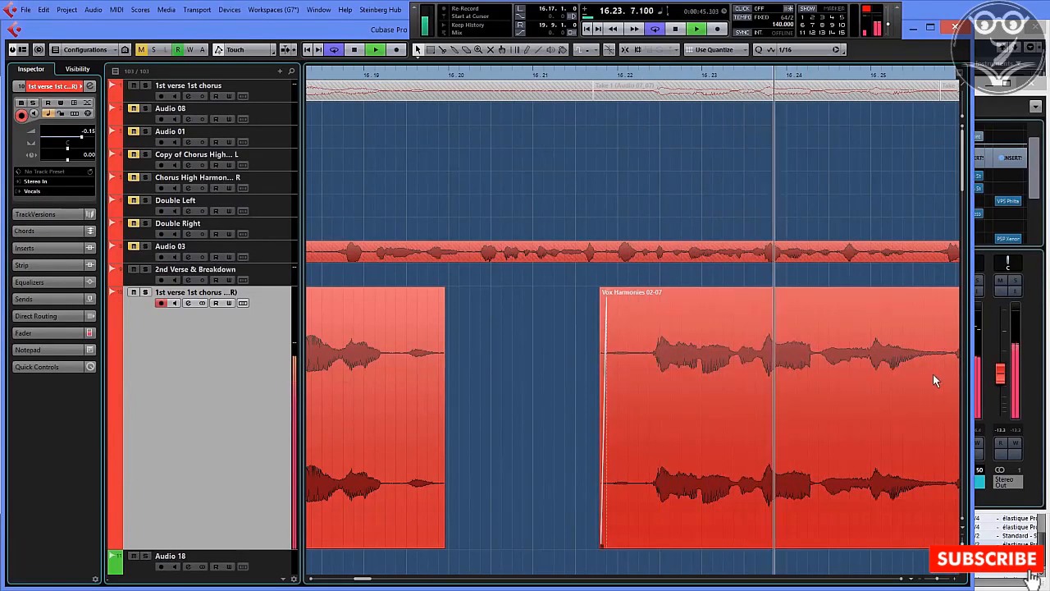
key("space")
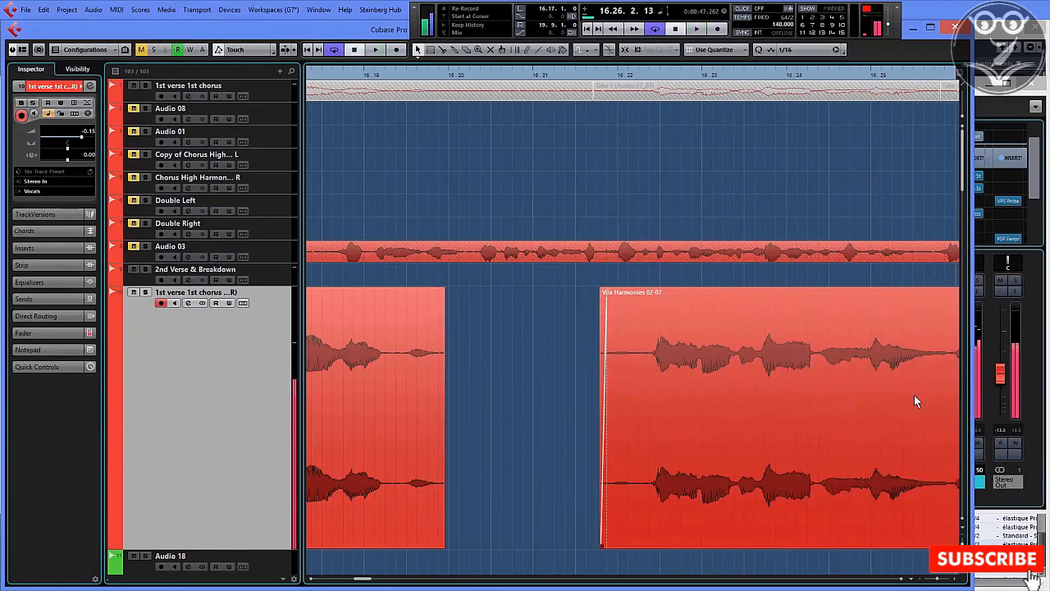
Check the phrase onsets near 16.25.8 and 16.22.4 with the cursor, and replay from just before the second vocal event.
left_click(902, 580)
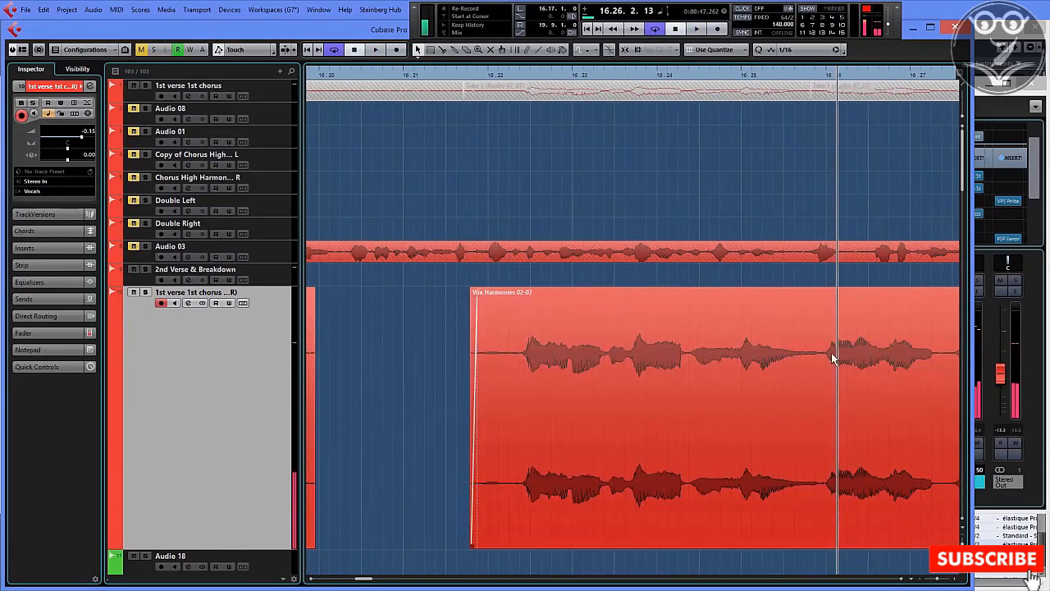
left_click(826, 85)
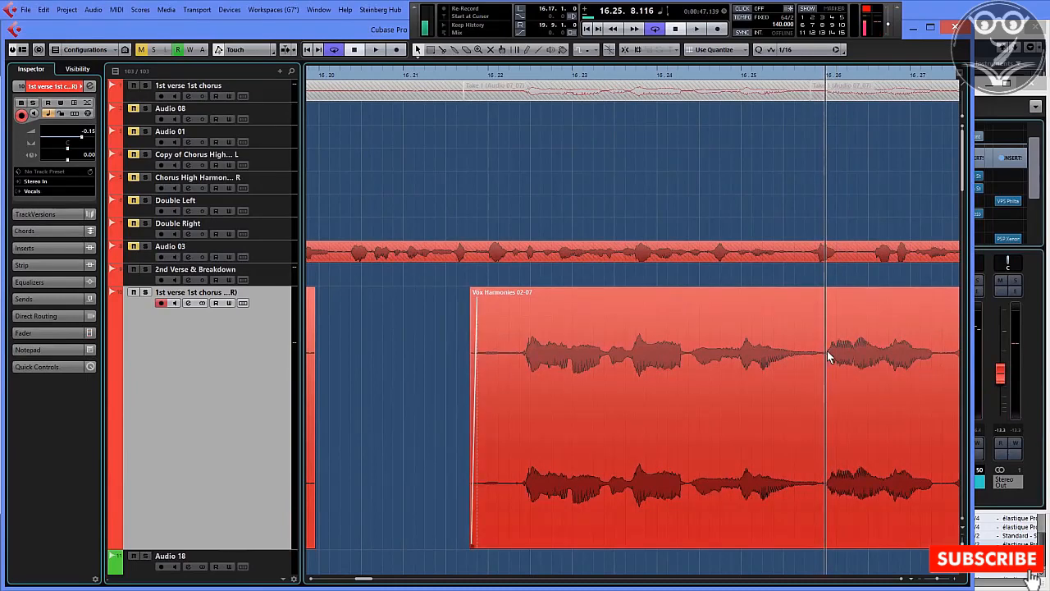
left_click(530, 86)
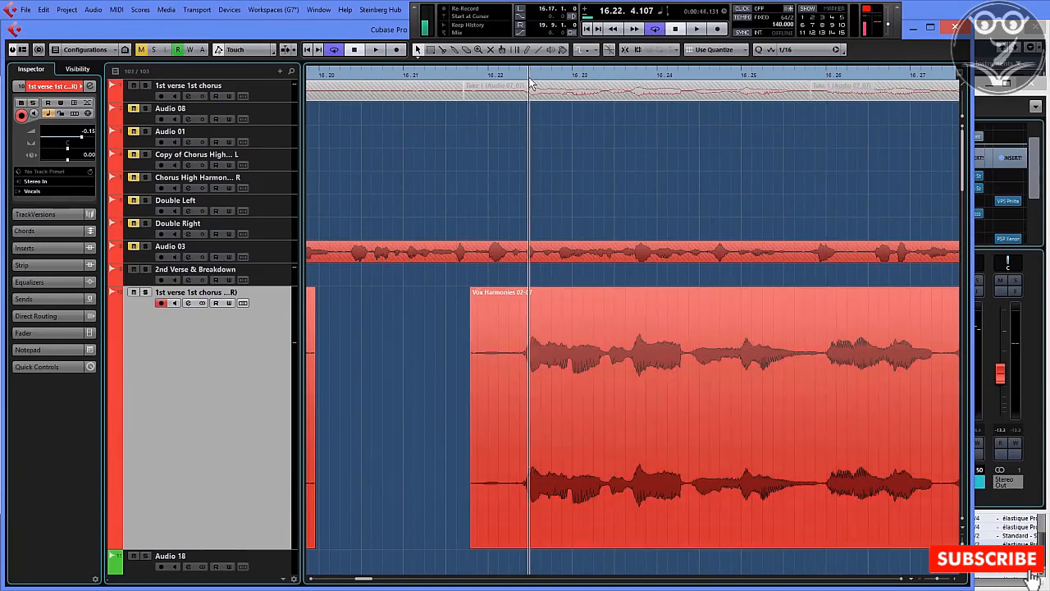
left_click(463, 85)
key("space")
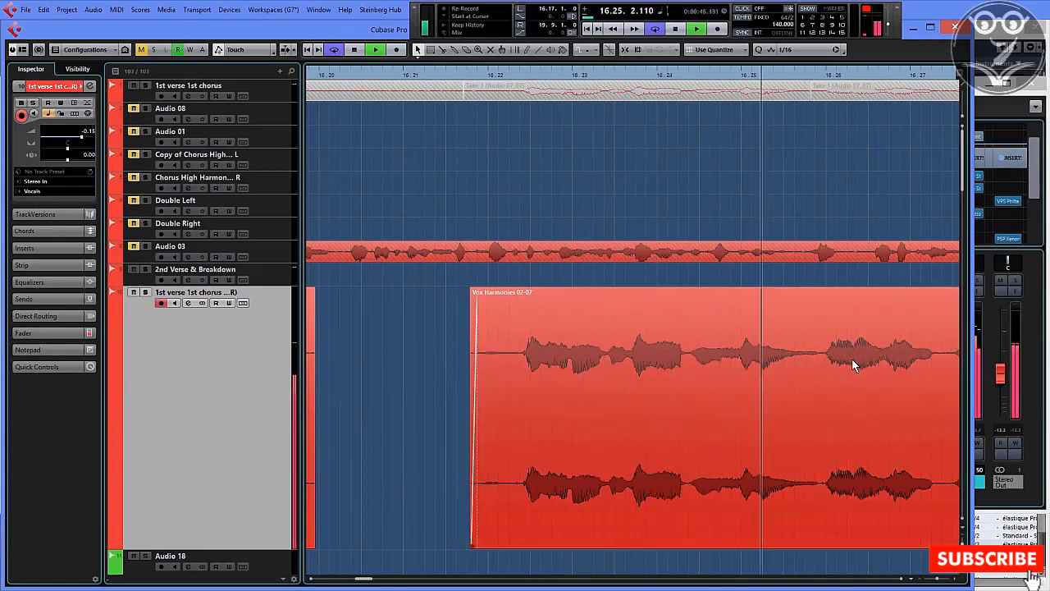
key("space")
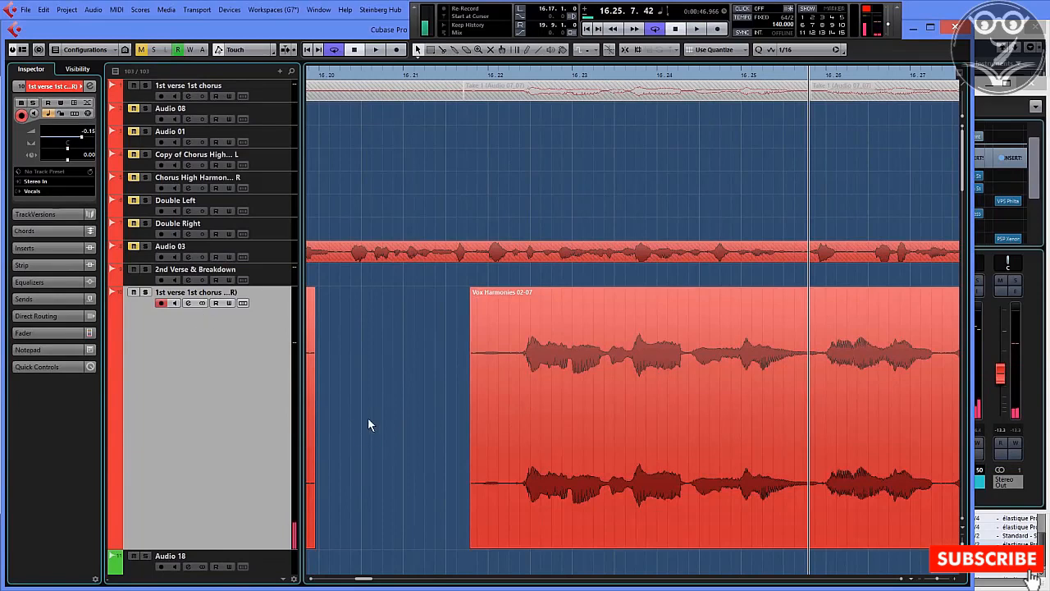
Split the second vocal event in the small gap just before 16.26 and select the part before the split.
right_click(685, 411)
left_click(709, 411)
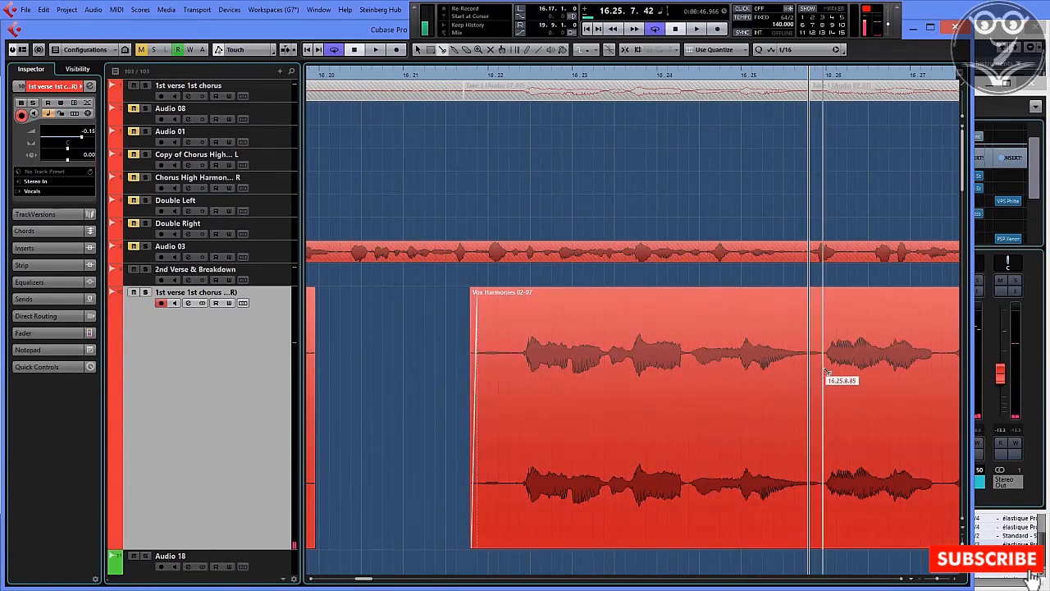
left_click(818, 373)
key("1")
left_click(813, 375)
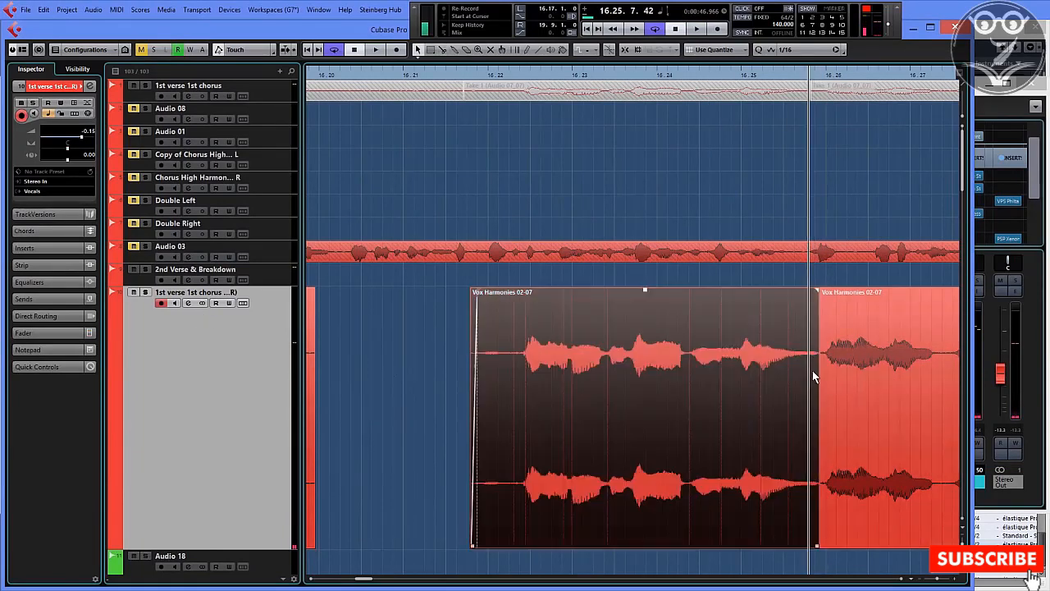
Apply short fades on both sides of the new split and trim the later event's start close to its phrase.
left_click(826, 305)
left_click_drag(823, 291, 819, 290)
left_click(802, 344)
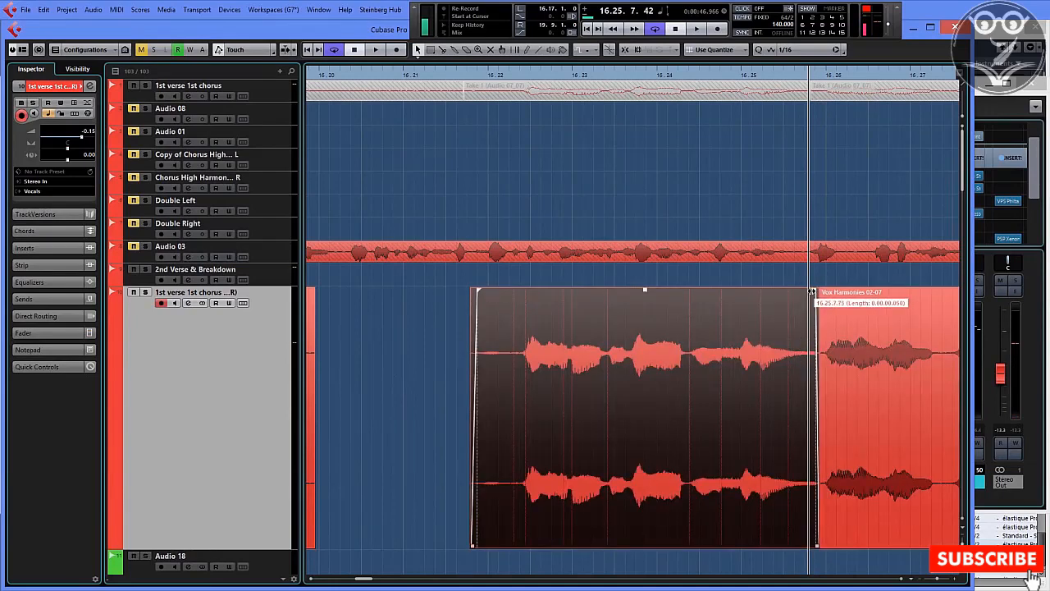
left_click(823, 545)
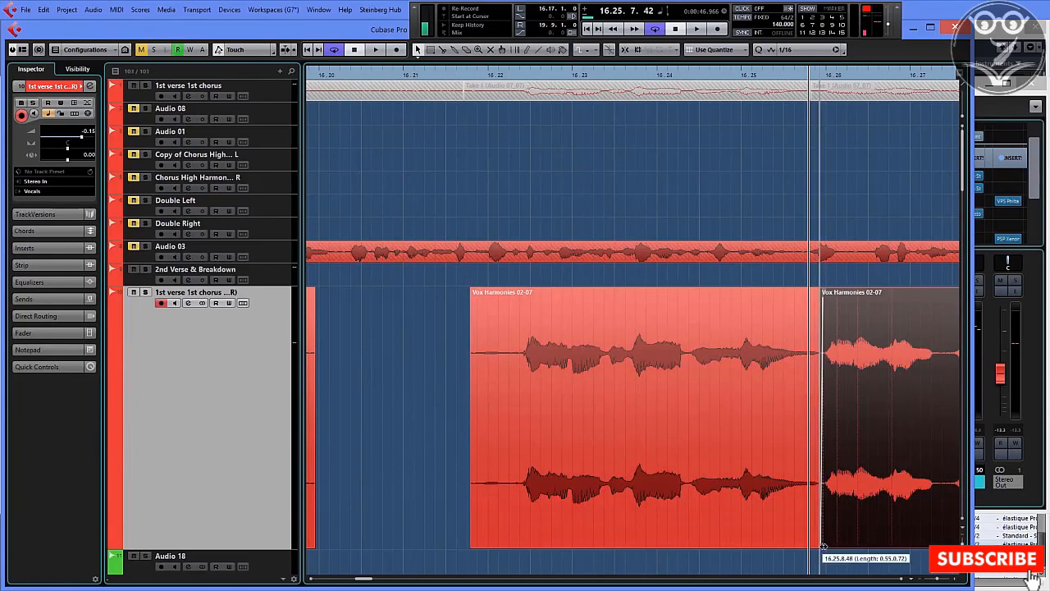
left_click_drag(823, 545, 828, 545)
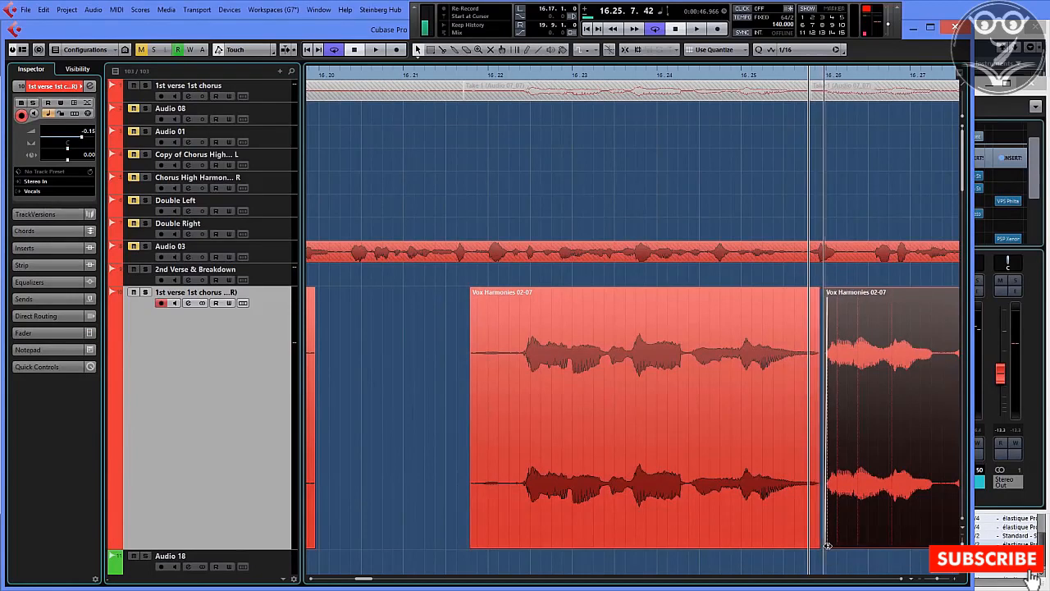
Nudge the second vocal event slightly later, and play the vocal from just before 16.17 to check its timing.
left_click(757, 415)
left_click_drag(637, 380, 639, 377)
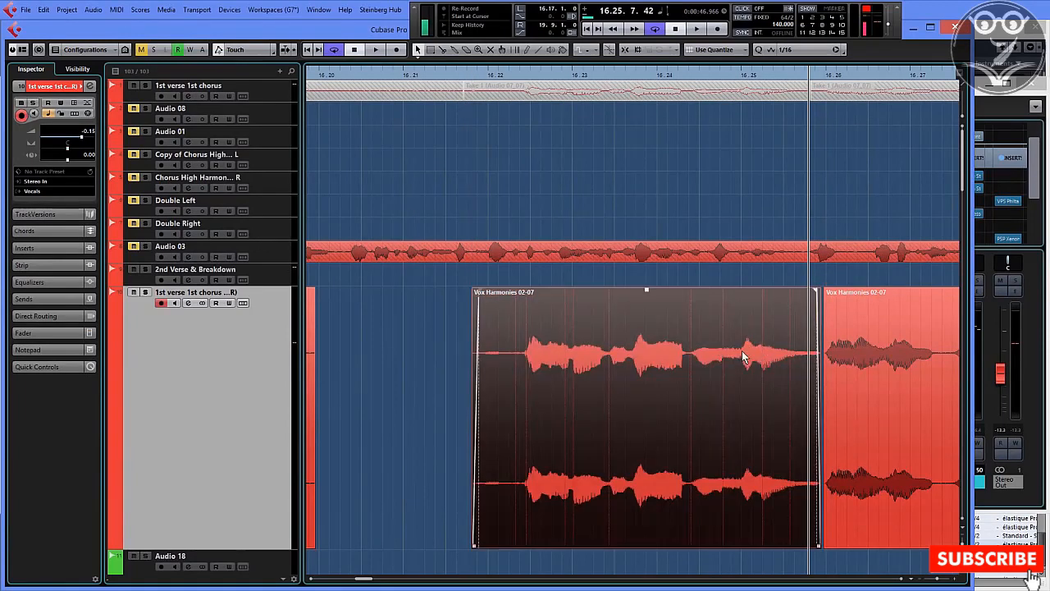
left_click(529, 81)
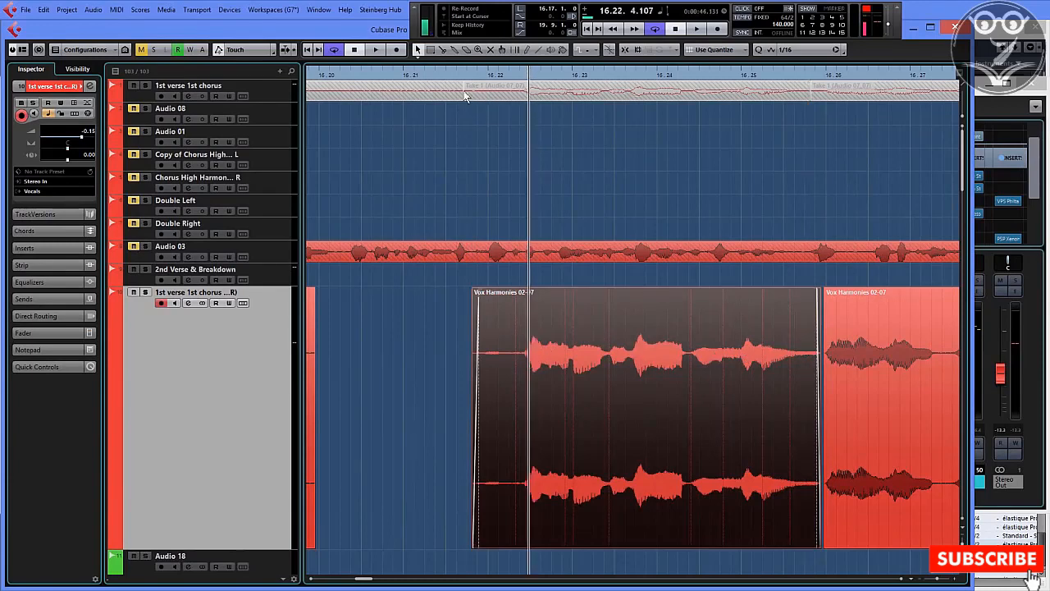
left_click_drag(939, 580, 935, 579)
left_click(376, 86)
key("space")
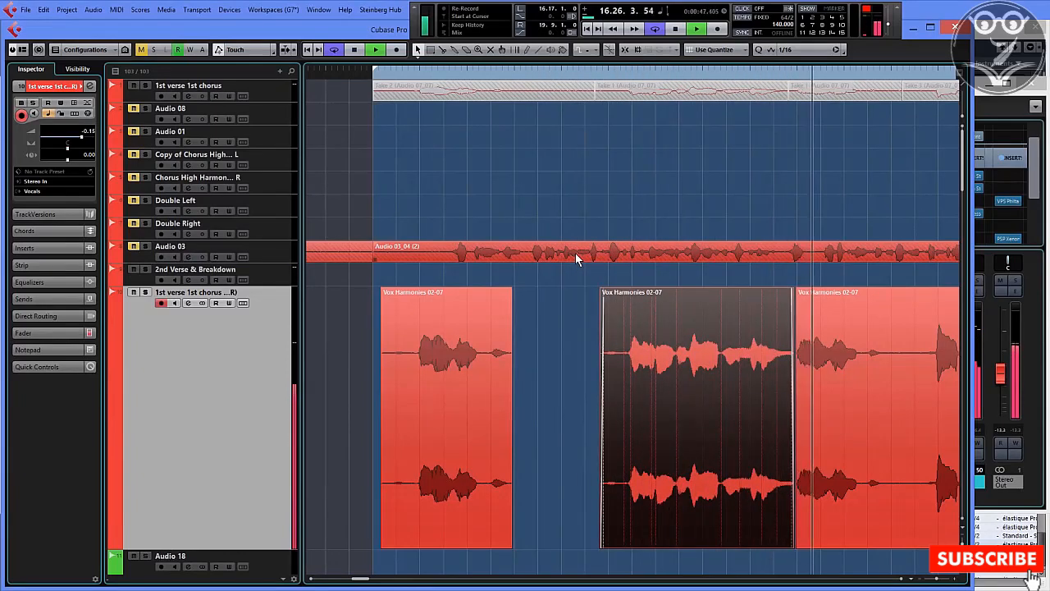
key("space")
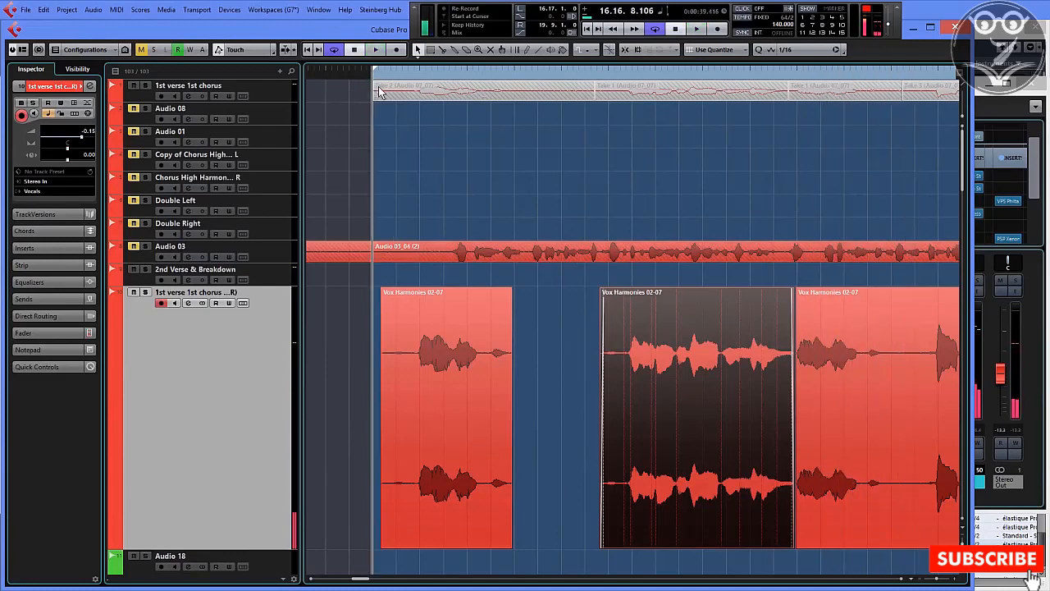
Replay the vocal in the mix from 16.16.8 through past 16.30 to judge the timing of the following phrases.
key("space")
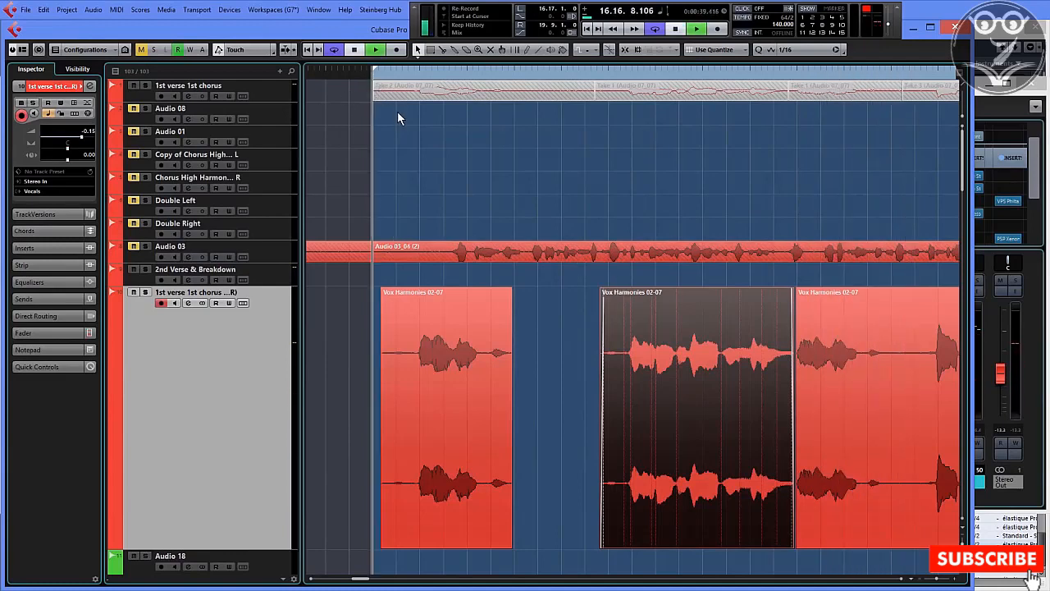
left_click(902, 578)
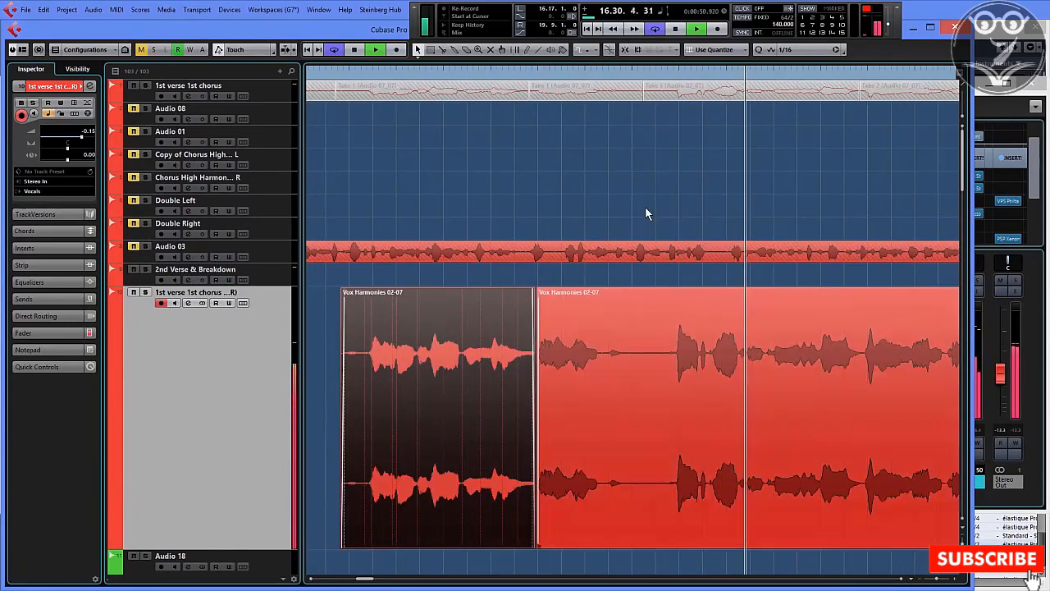
key("space")
Locate the phrase onset near 16.29 and play from the preceding gap to about 16.31 to check its timing.
left_click(681, 81)
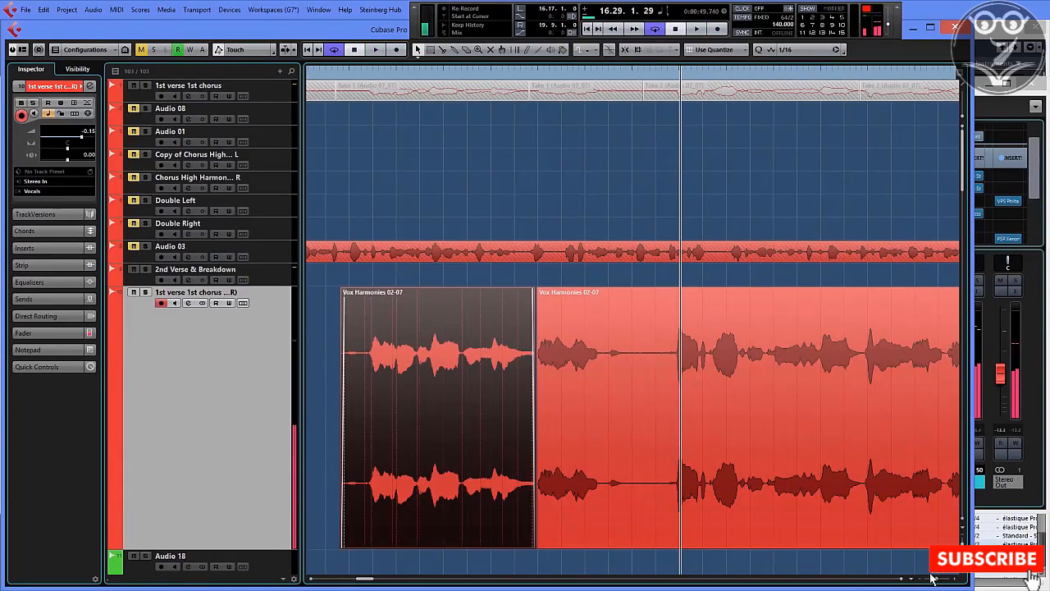
left_click_drag(936, 579, 942, 580)
left_click(382, 79)
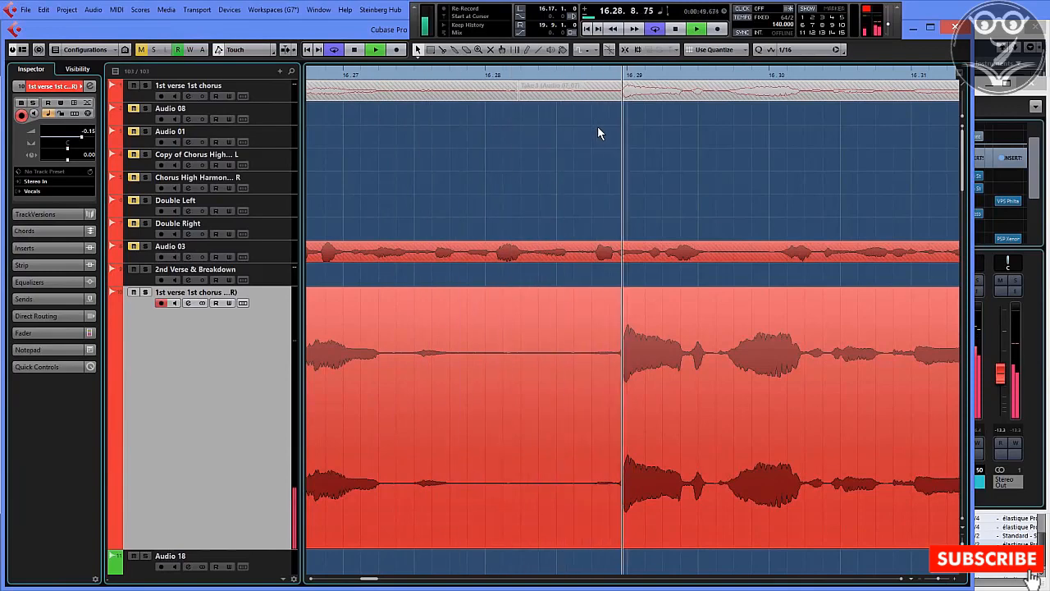
key("space")
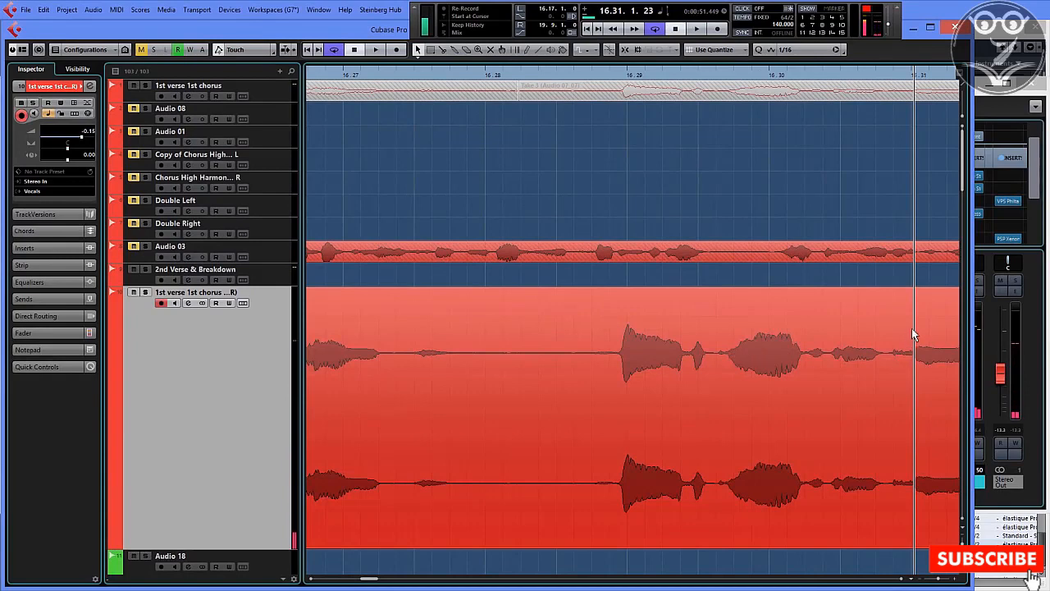
Place the cursor at 16.30.7.88, just before the phrase near 16.31, and split the vocal harmony event there.
left_click(893, 80)
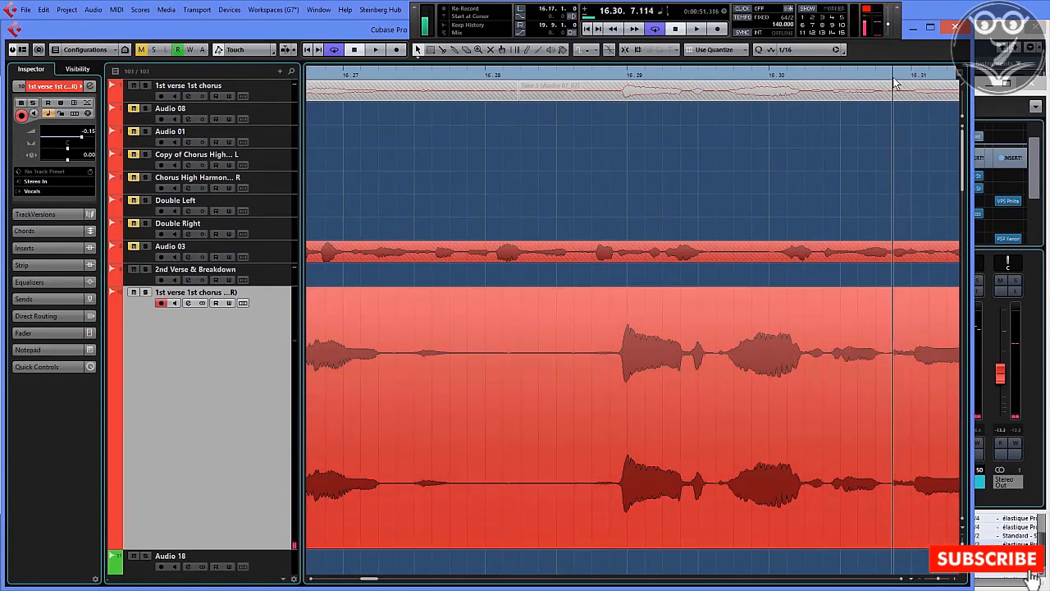
left_click_drag(891, 81, 889, 82)
right_click(861, 436)
left_click(893, 432)
left_click(889, 430)
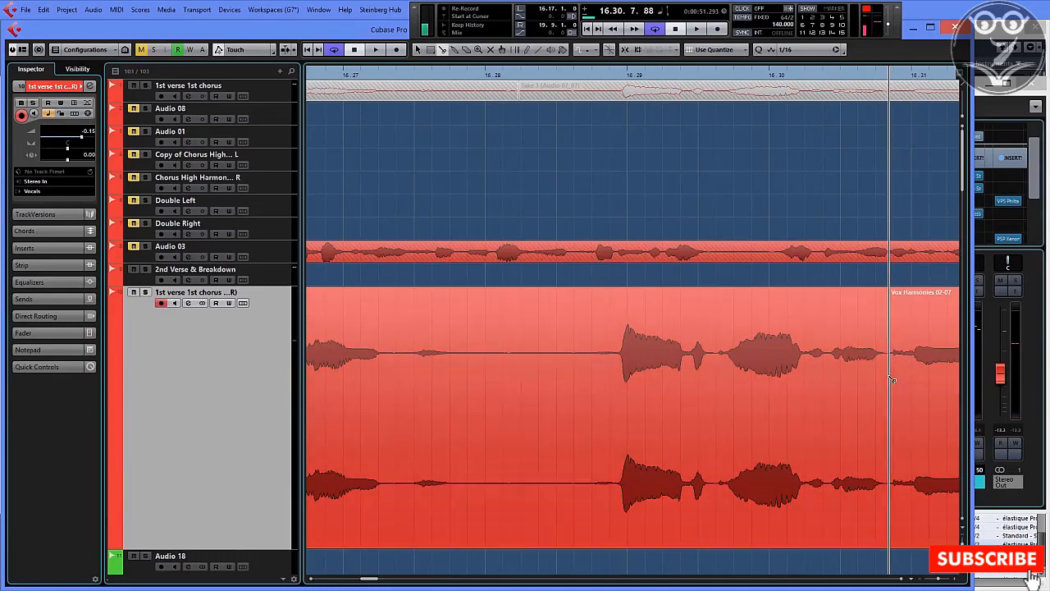
Trim both vocal events slightly away from the new split near 16.31 and add a short fade-out to the earlier one.
key("1")
left_click(888, 545)
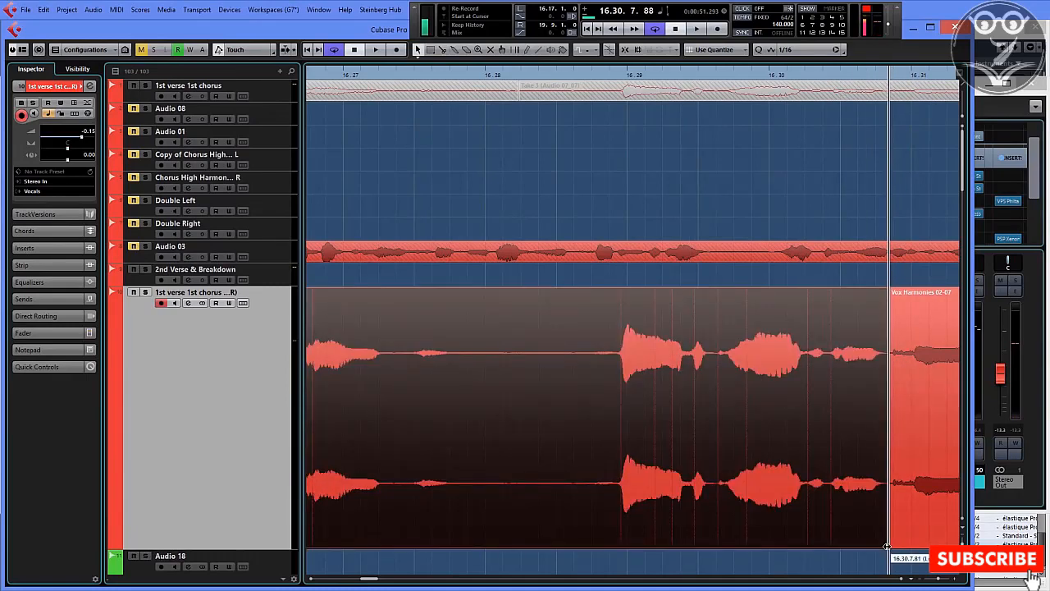
left_click(891, 545)
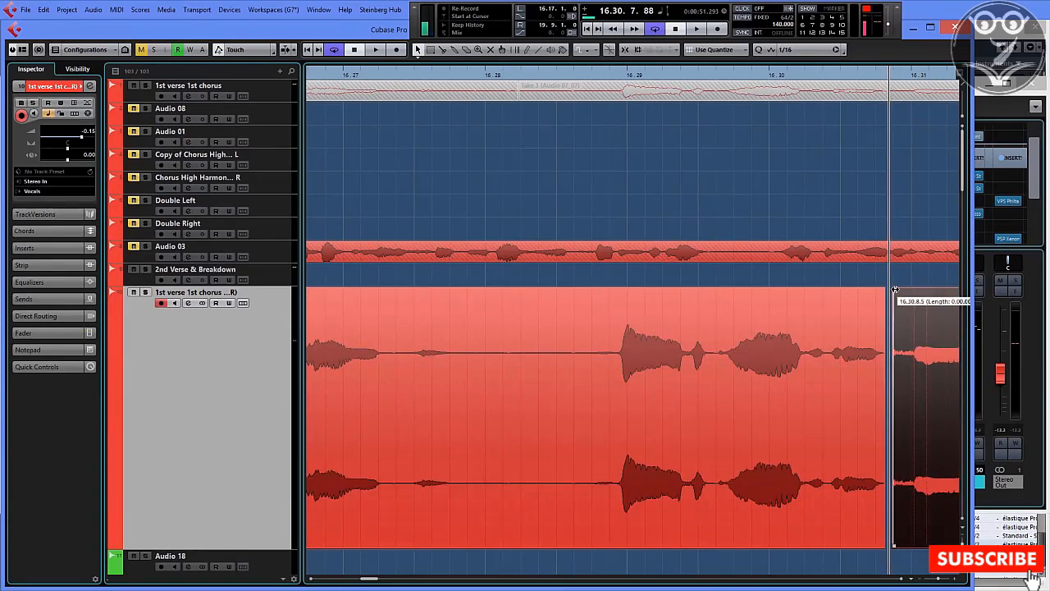
left_click(878, 311)
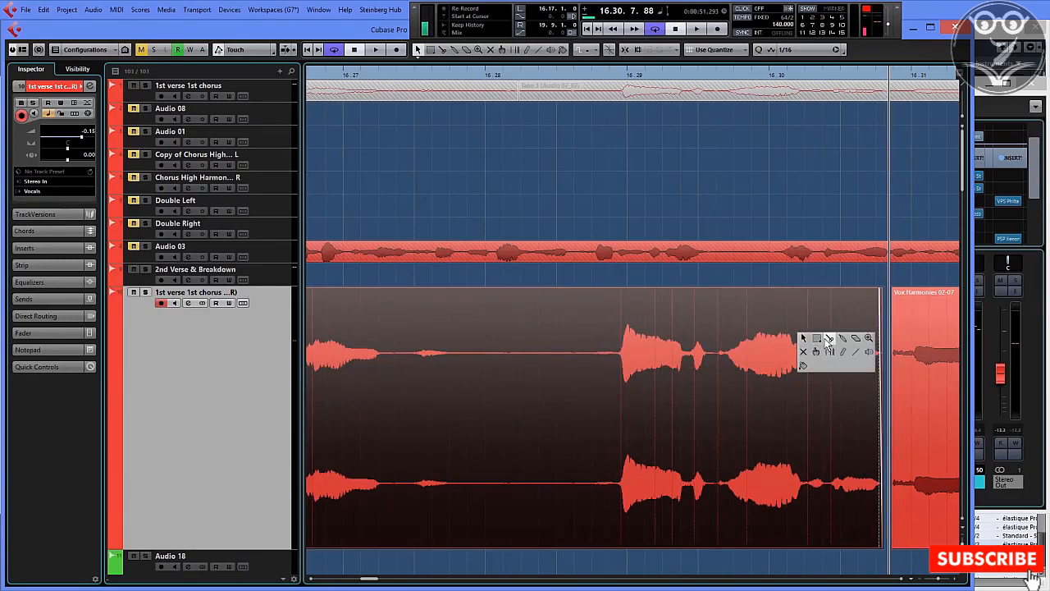
Split the vocal in the silence before the 16.29 phrase, then trim the earlier event to its phrase and fade both edges of the gap.
left_click(829, 339)
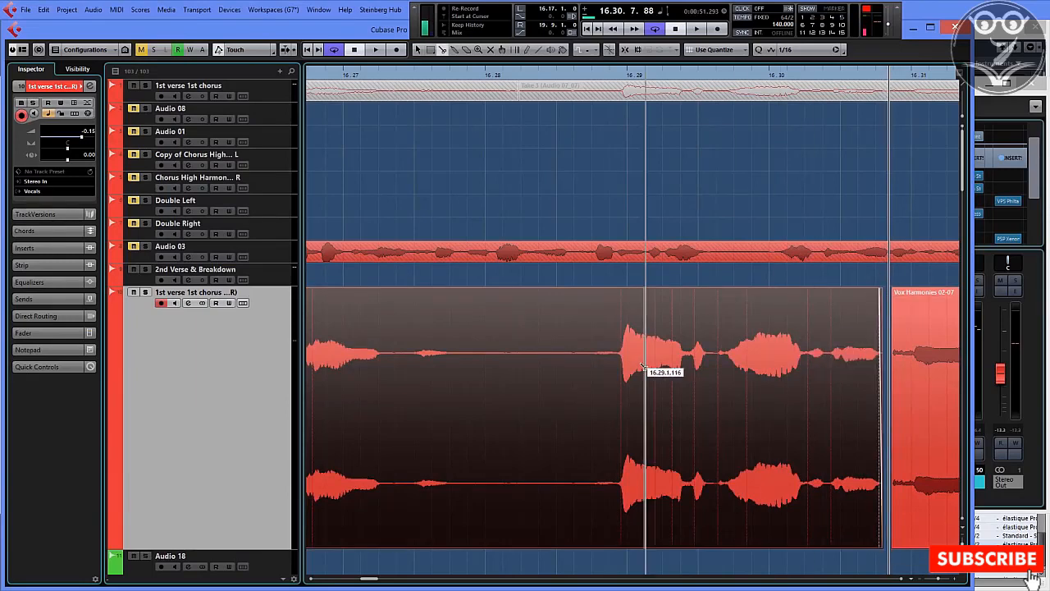
left_click(576, 373)
left_click(563, 300)
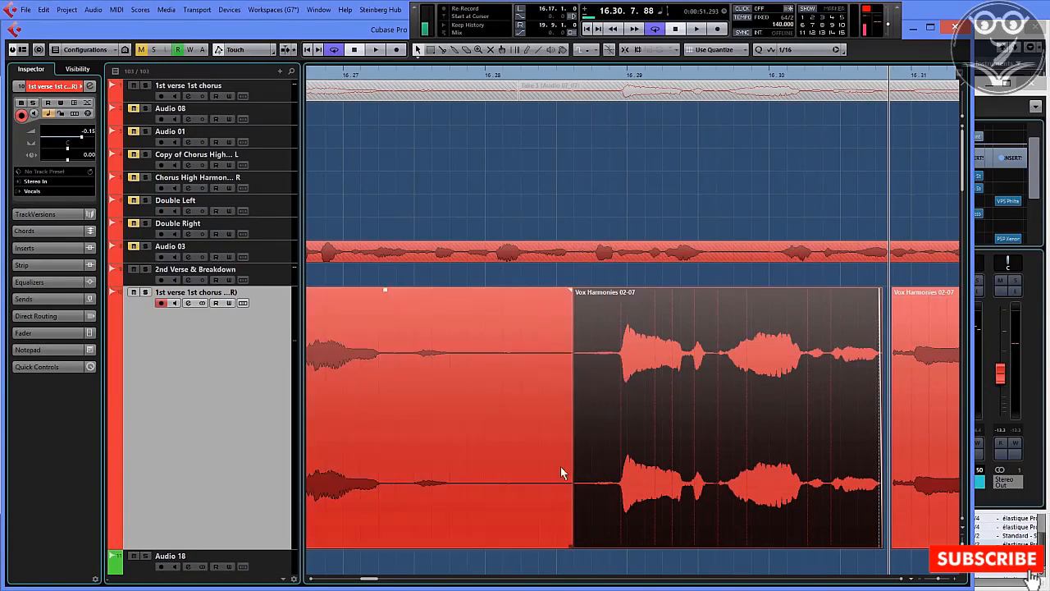
left_click_drag(570, 546, 464, 527)
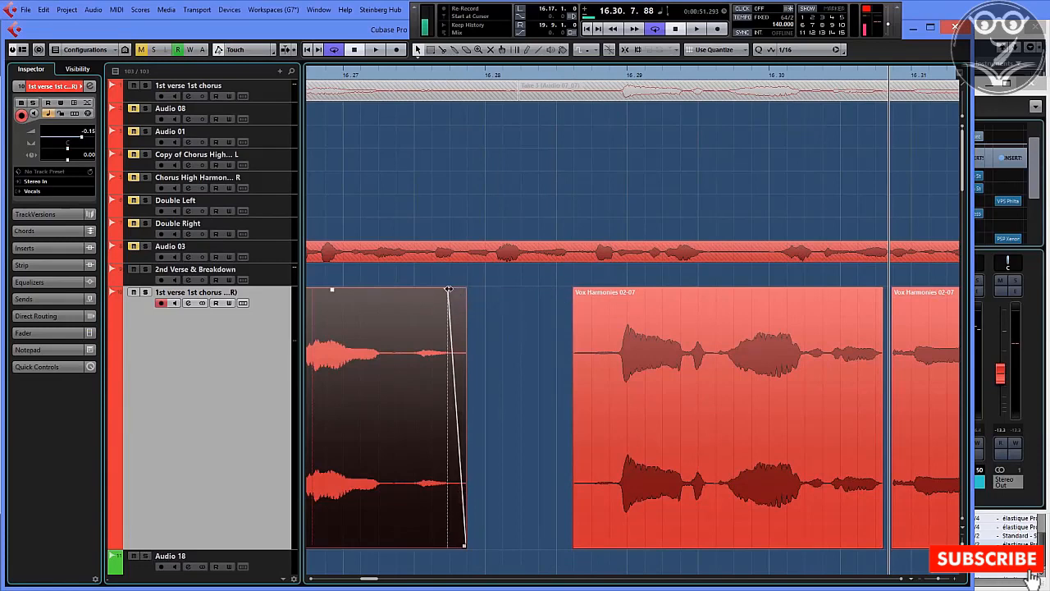
left_click(578, 291)
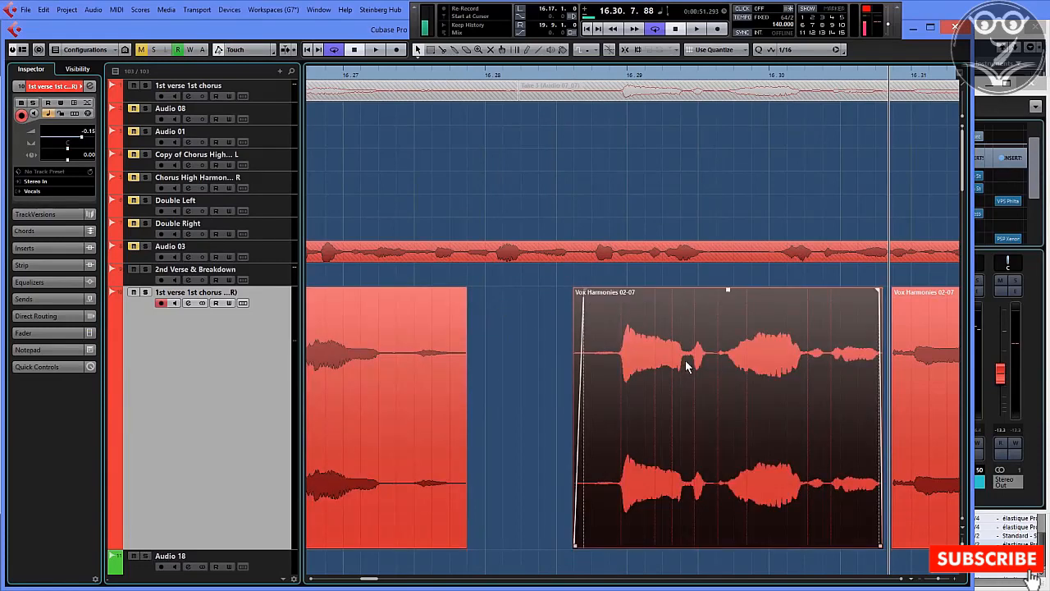
Nudge the 16.29 phrase event slightly later and play the vocal through to past 16.39 to check the timing.
left_click_drag(718, 371, 718, 373)
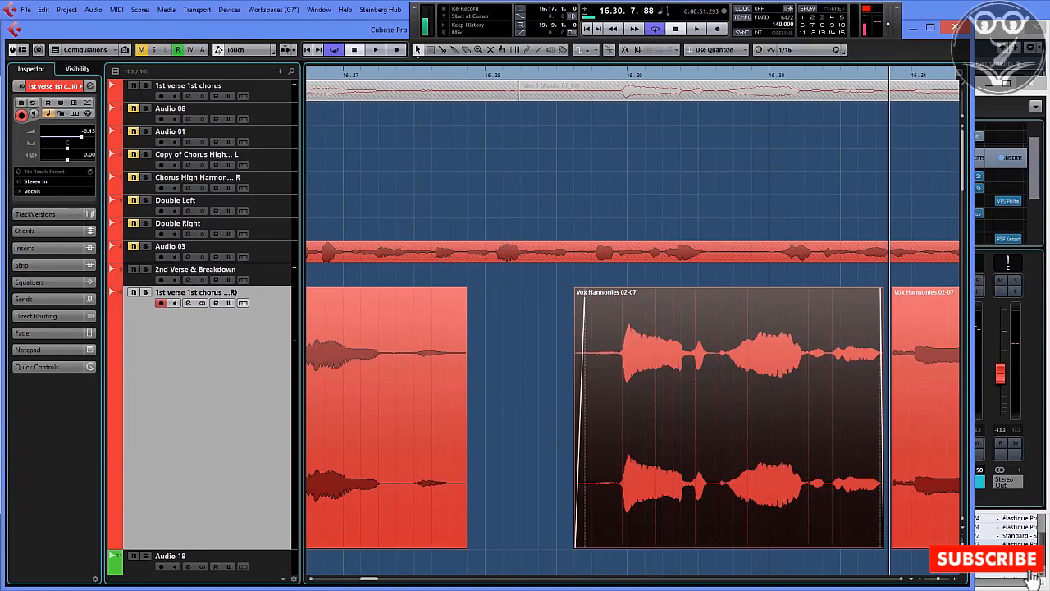
left_click_drag(940, 578, 936, 579)
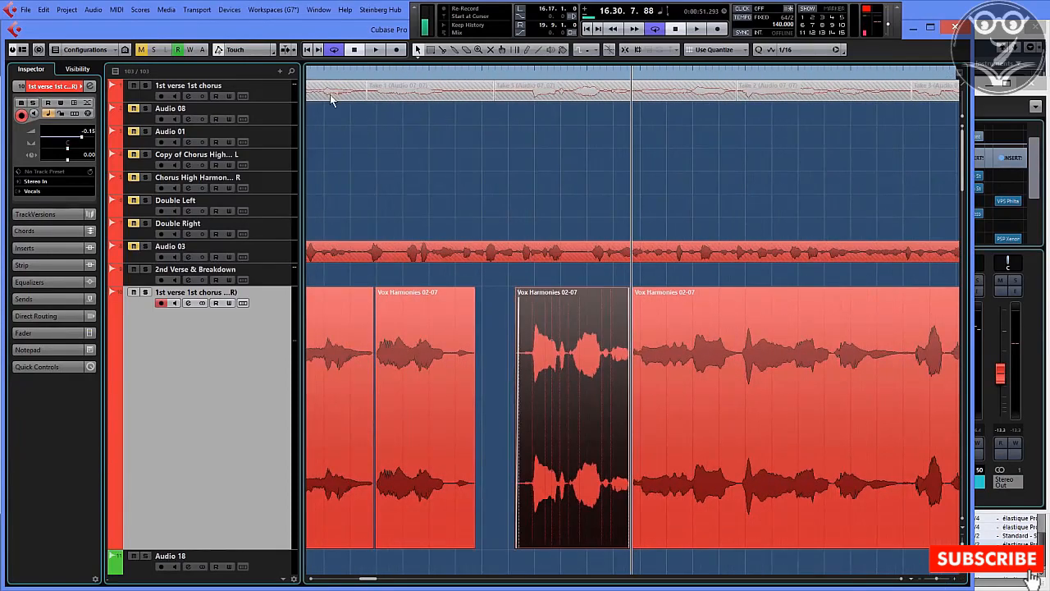
left_click(311, 78)
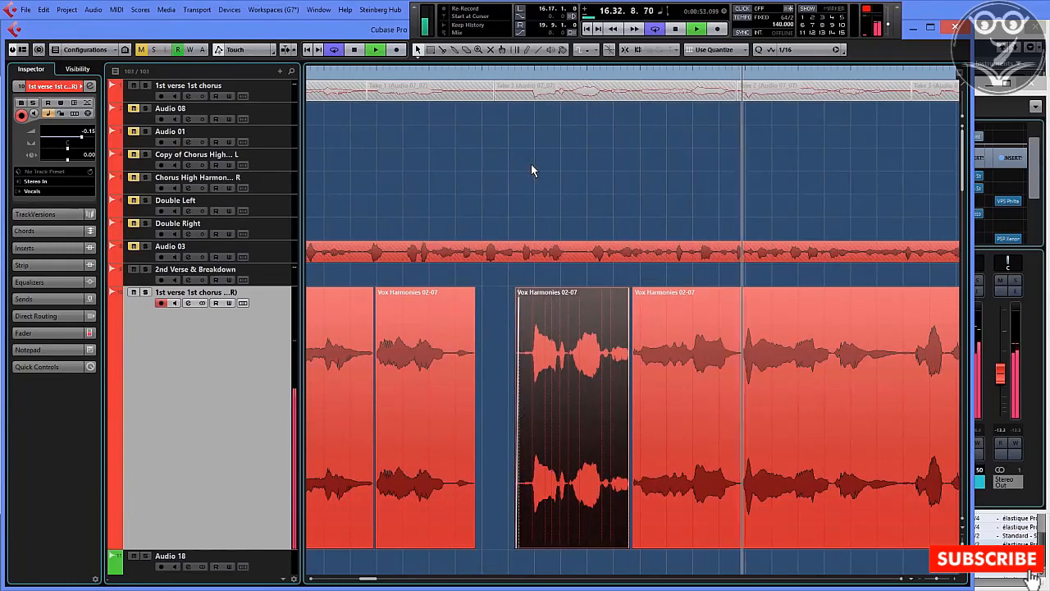
left_click(901, 579)
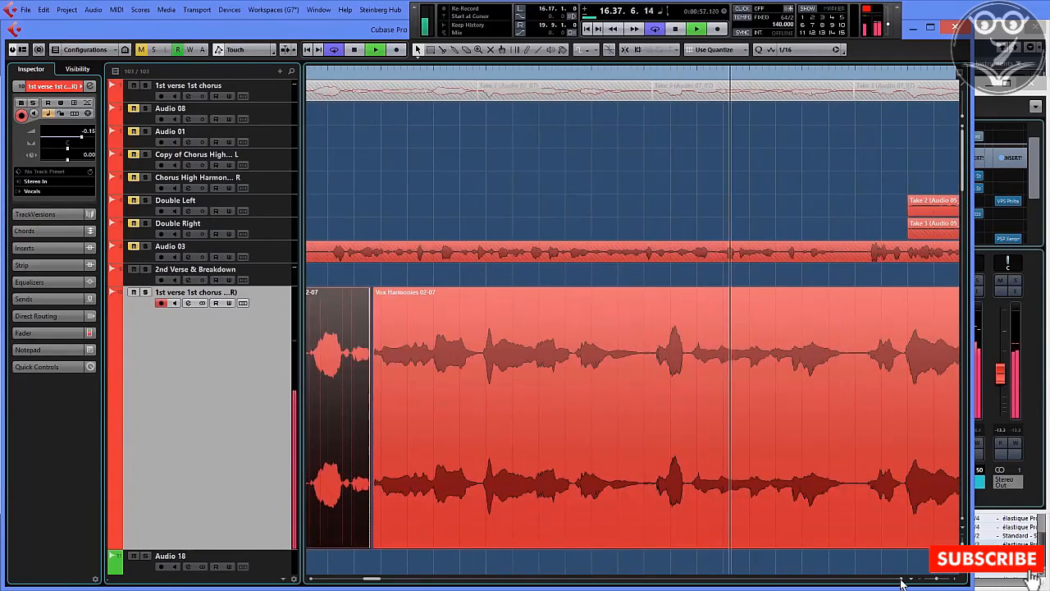
key("space")
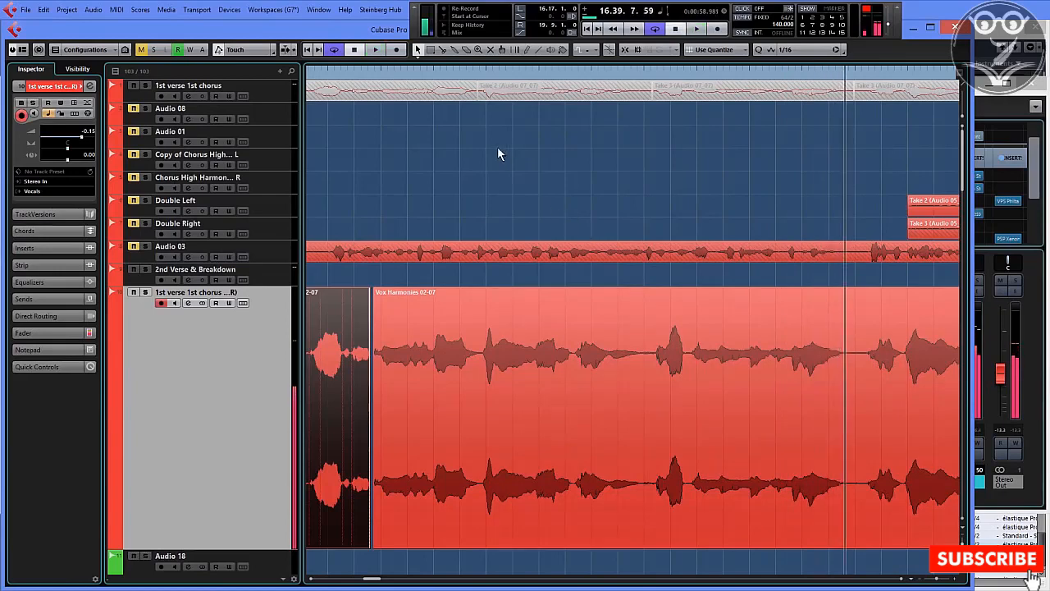
Replay the vocal from about 16.32 to past 16.40 and mark the phrase near 16.37.8 with the cursor.
left_click(467, 71)
key("space")
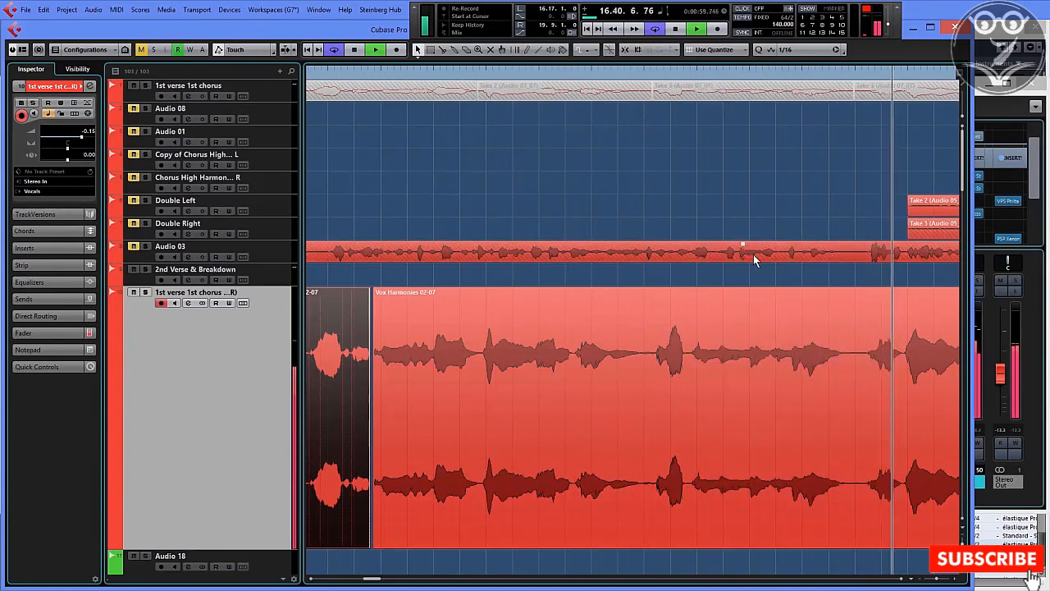
key("space")
left_click(745, 73)
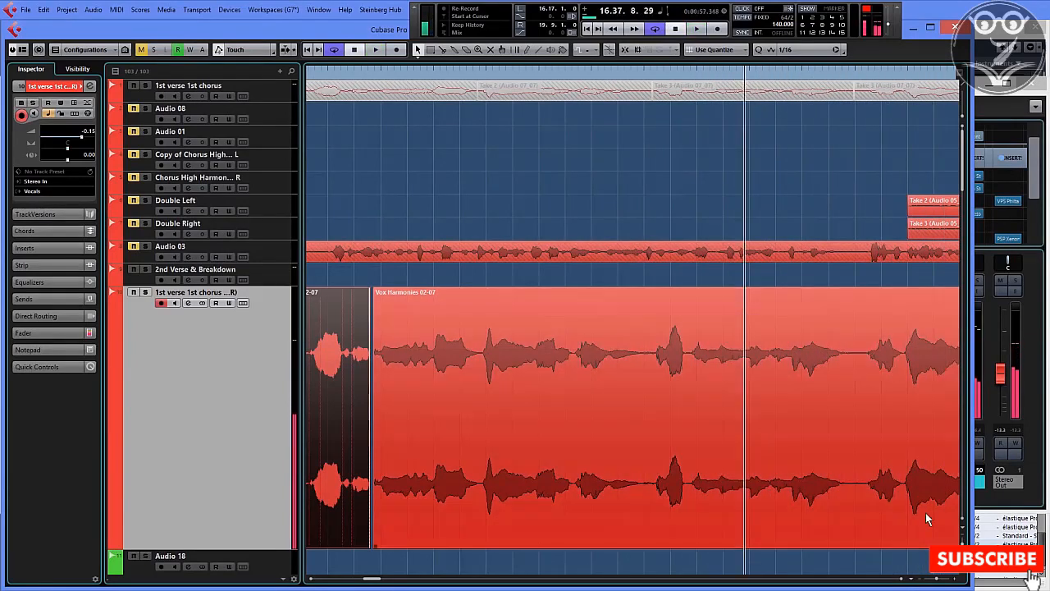
Isolate the 16.37 vocal phrase by splitting the event in the gaps just after 16.40 and just before 16.37.
left_click_drag(935, 579, 937, 579)
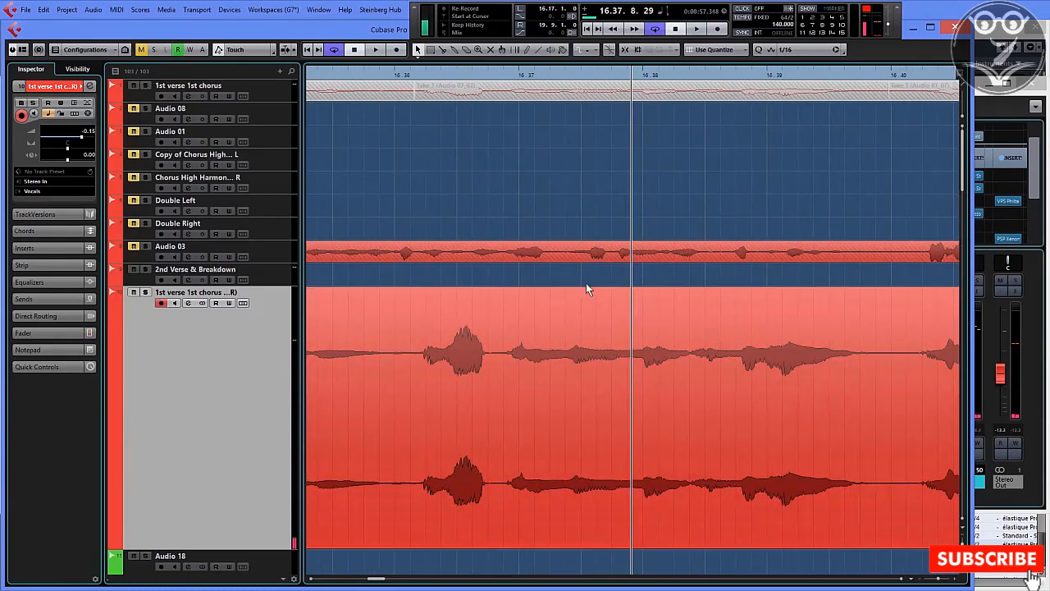
right_click(497, 367)
left_click(525, 368)
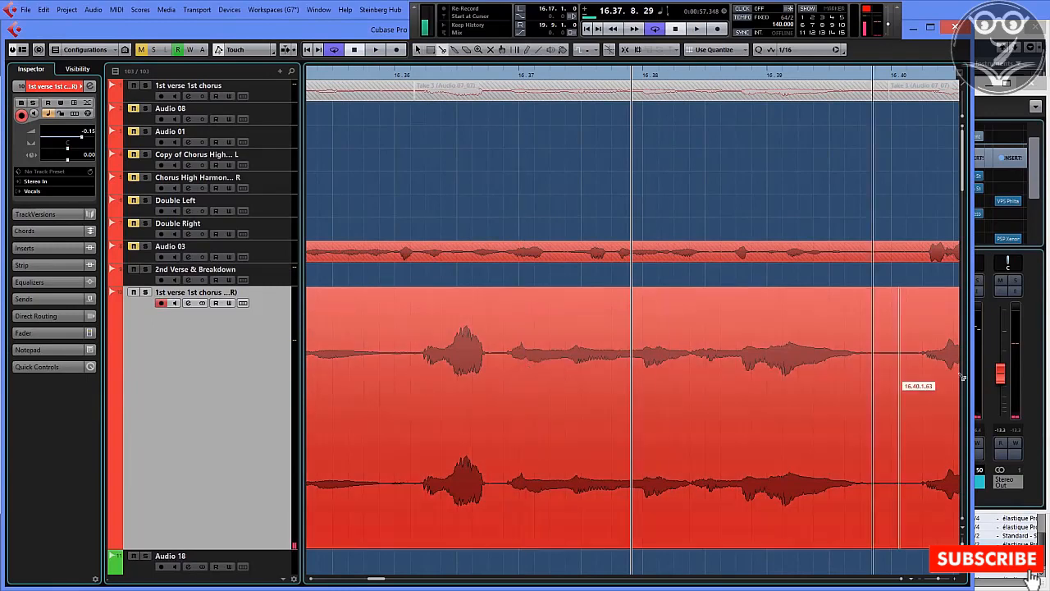
left_click(909, 369)
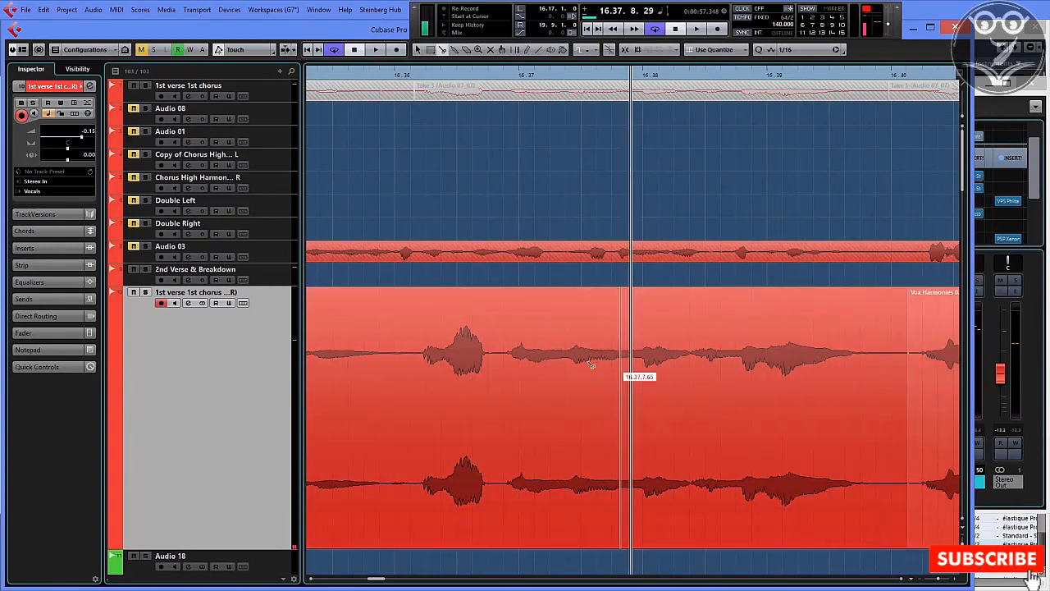
left_click(499, 363)
key("1")
Nudge the 16.37 phrase event slightly later, and trim its end to about 16.39.8 with a short fade-out.
left_click_drag(563, 373, 565, 376)
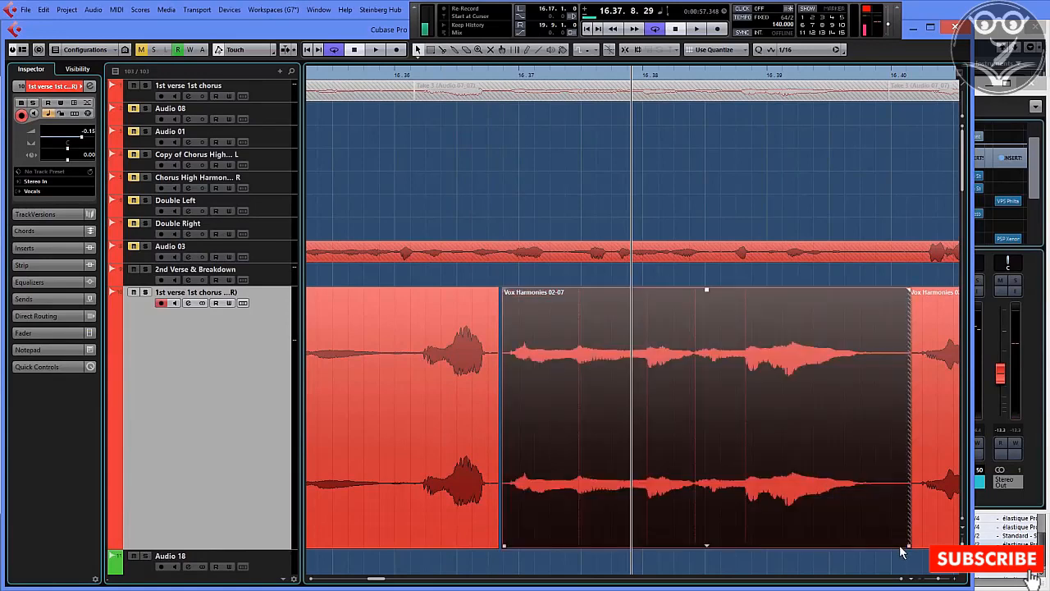
left_click_drag(908, 545, 876, 539)
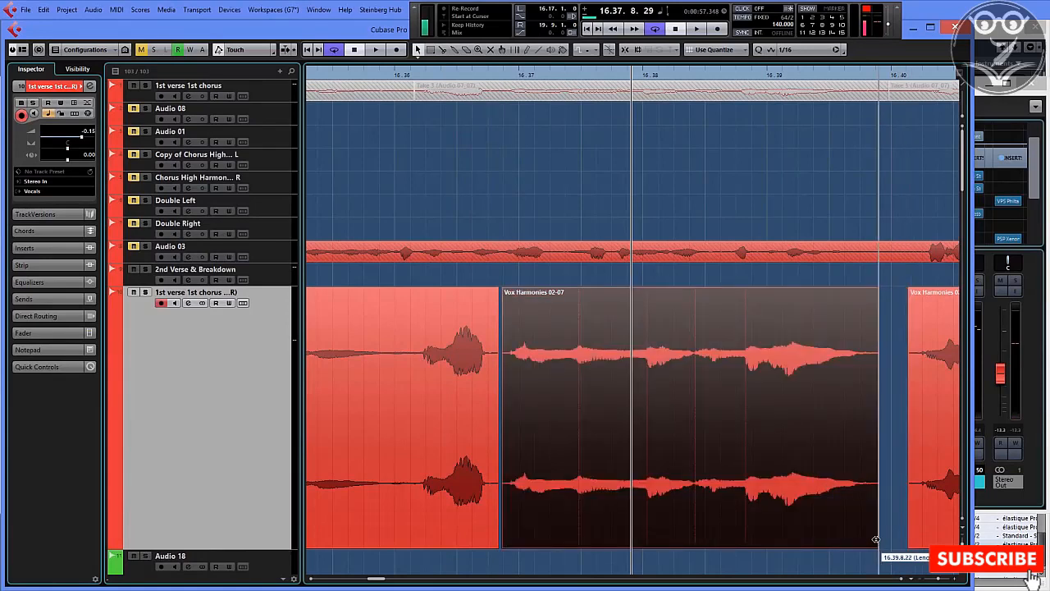
left_click_drag(877, 289, 870, 289)
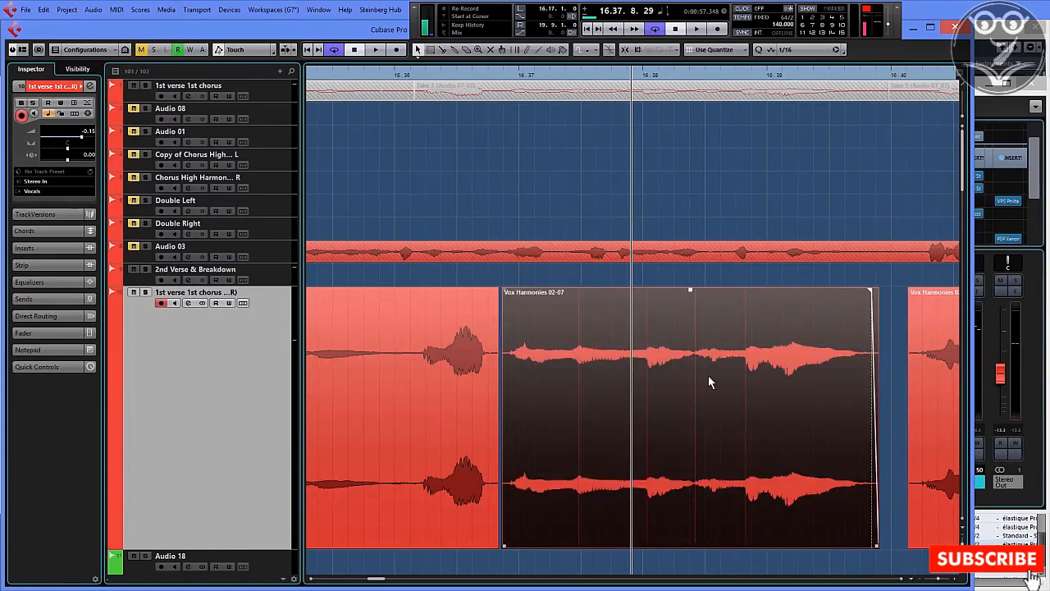
left_click_drag(713, 376, 716, 377)
Play the vocal on past the adjusted 16.37 phrase to about 16.50 to judge the timing of the following phrases.
key("space")
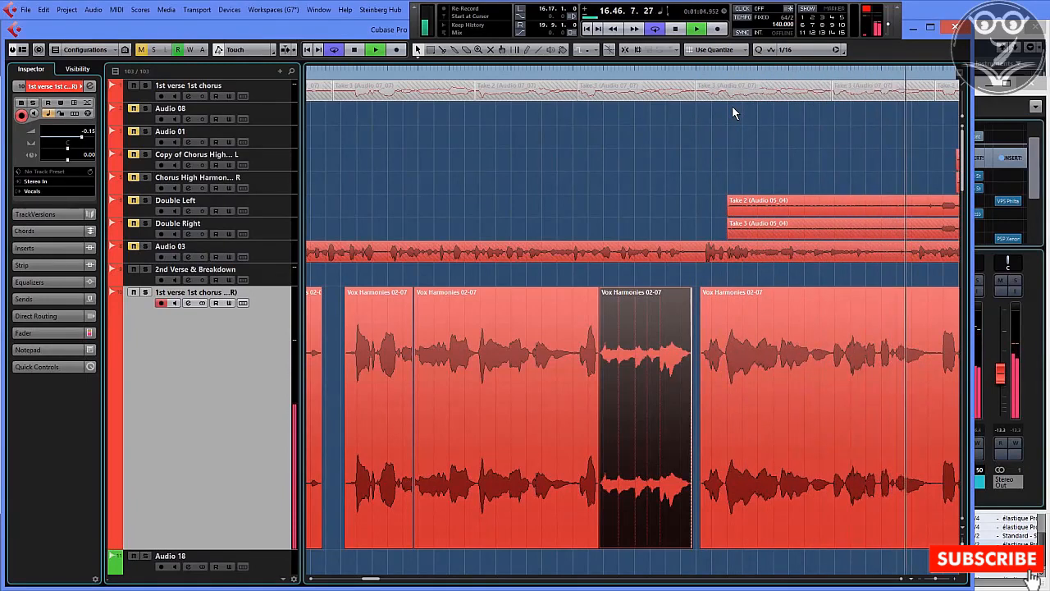
left_click(901, 579)
left_click(901, 580)
key("space")
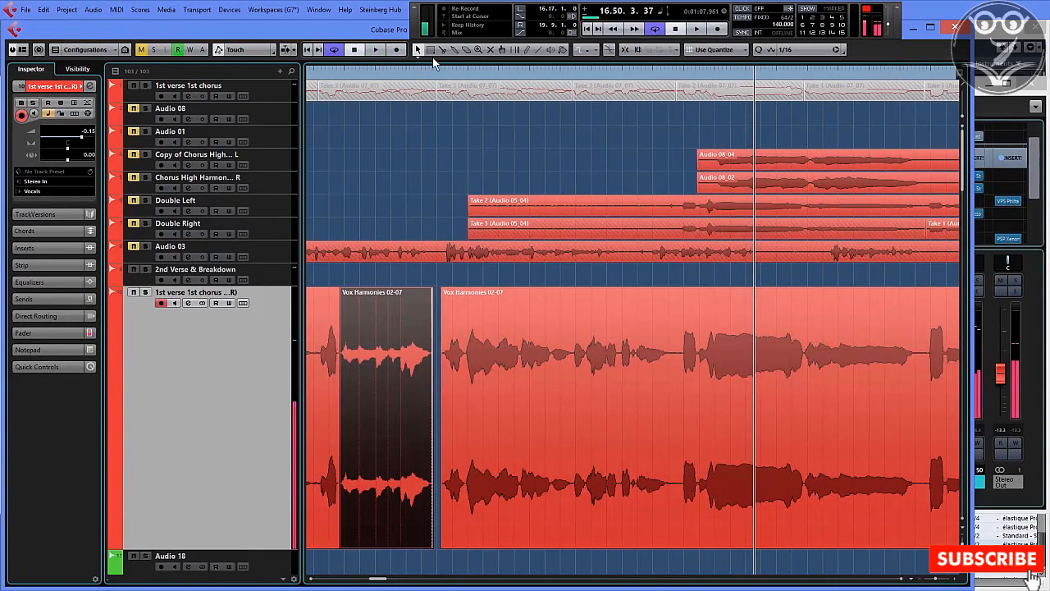
Look over the edited vocal events from the first phrase, and play the vocal from about 16.47 onward to check the remaining phrases.
left_click(313, 580)
left_click(312, 579)
left_click(313, 579)
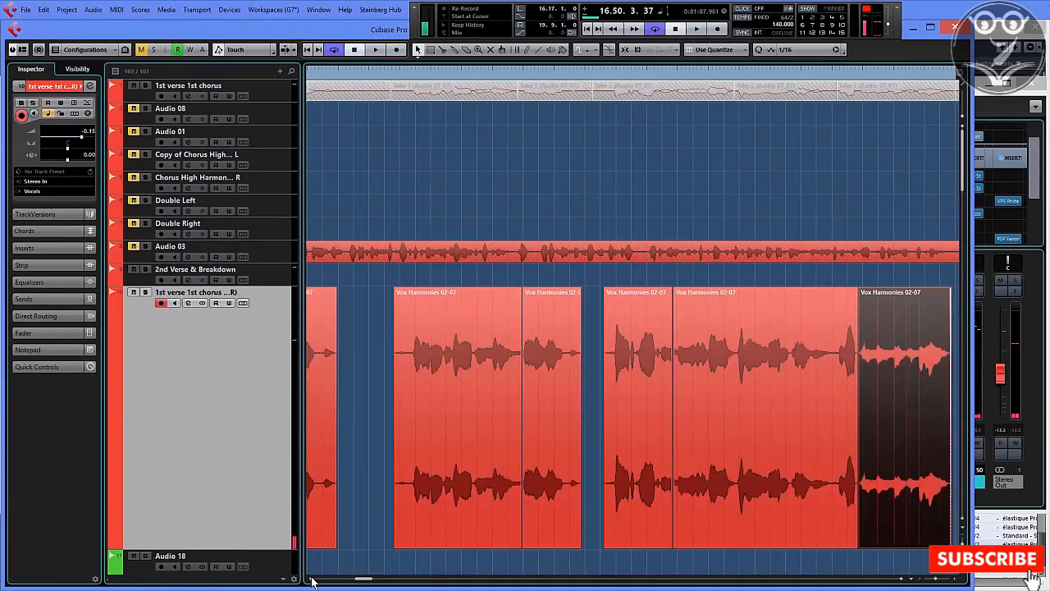
left_click(313, 579)
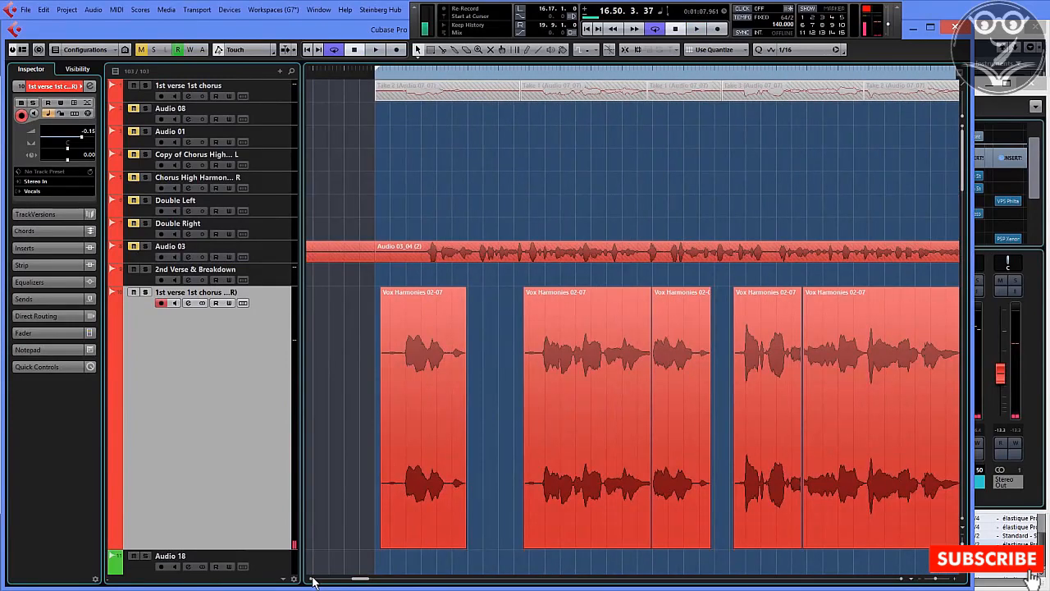
left_click(901, 579)
left_click(901, 579)
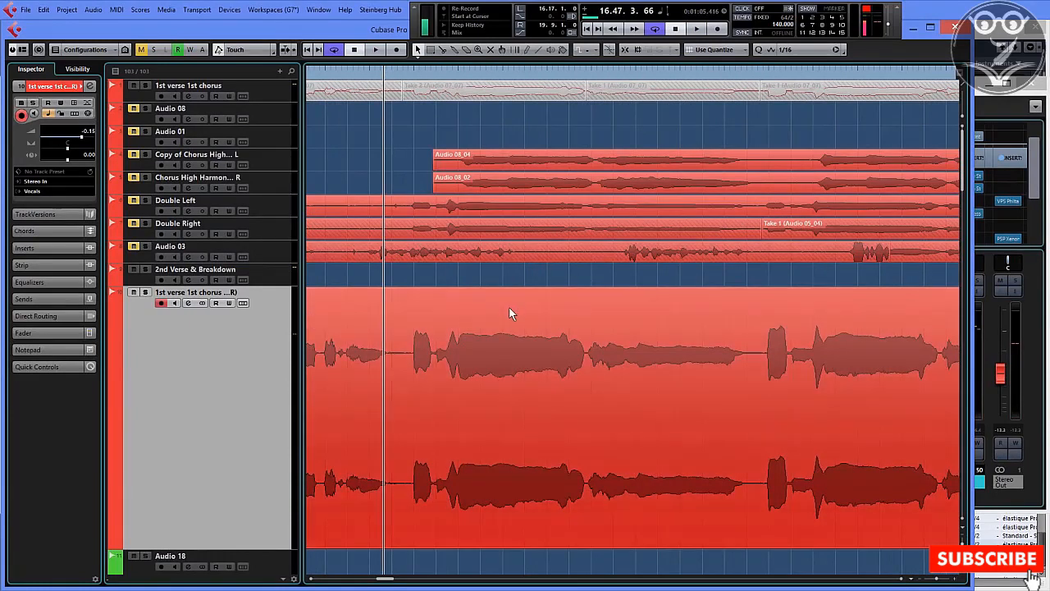
key("space")
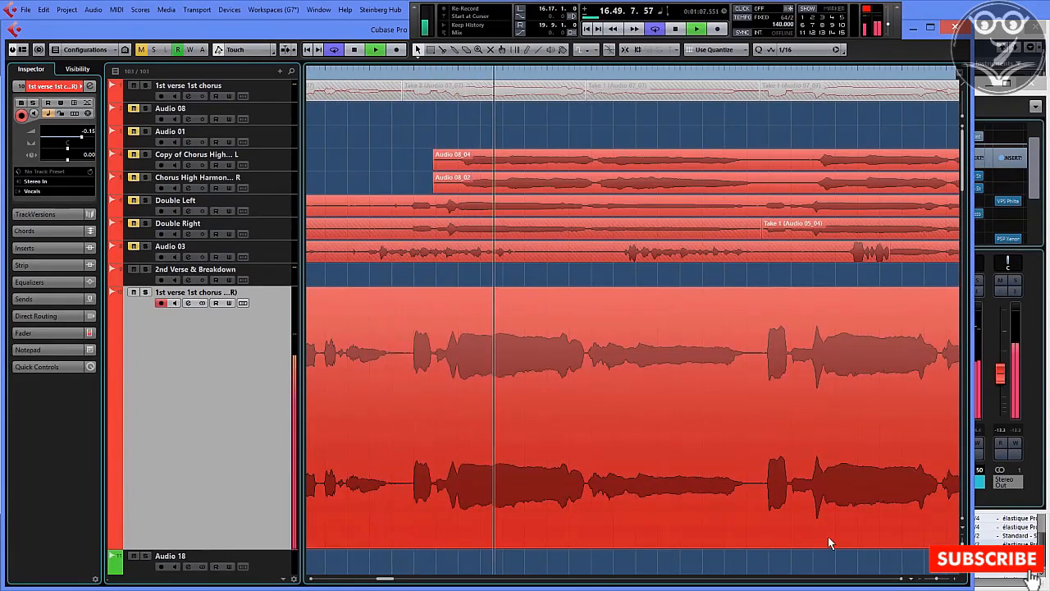
left_click(902, 579)
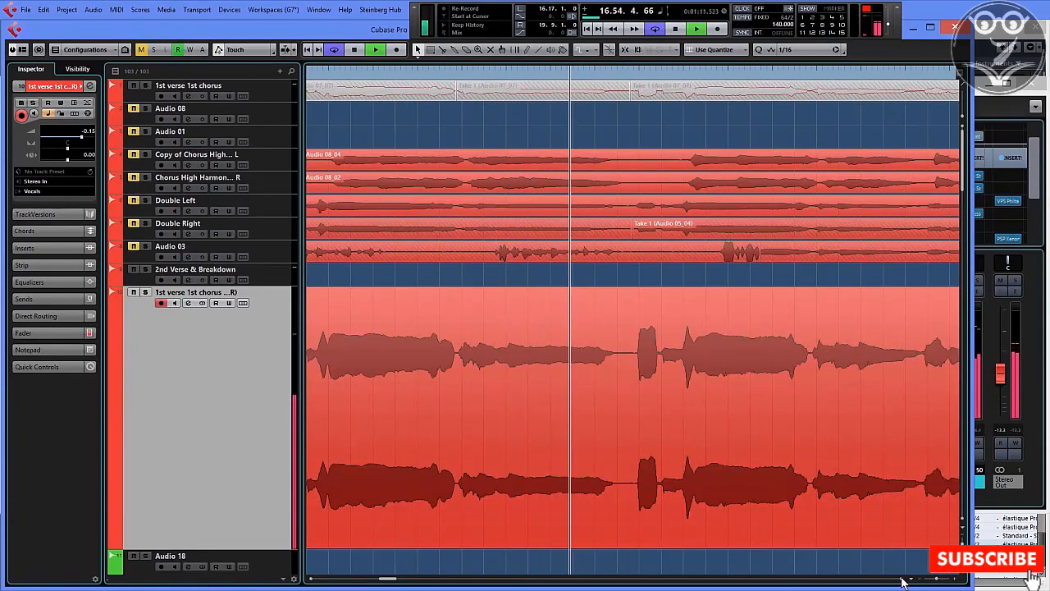
left_click(902, 578)
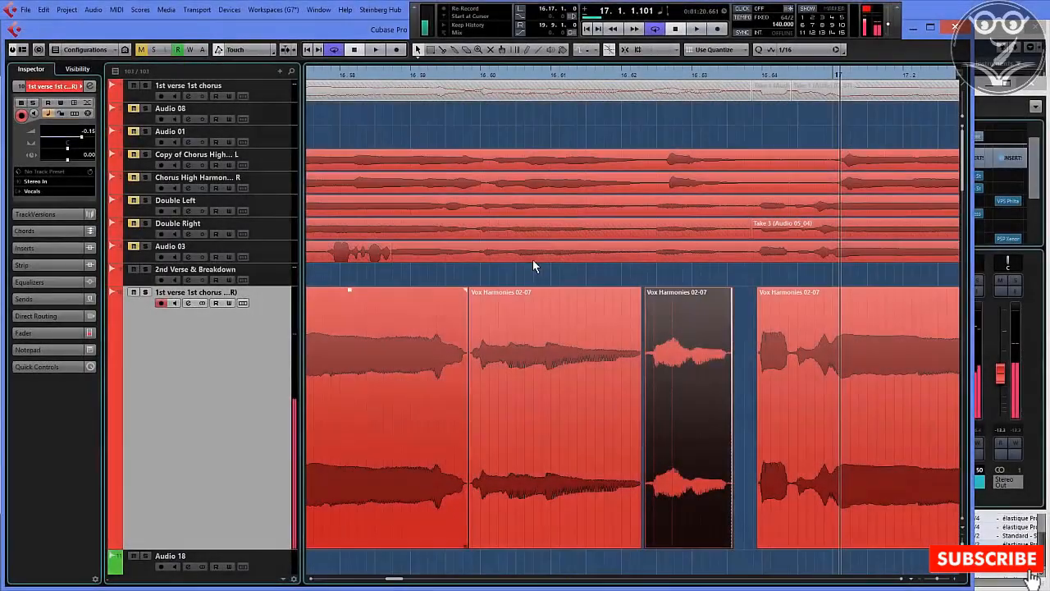
Play the vocal from 16.57.8, and again from about 16.59, to just past 16.62 to check the timing of the split phrases.
left_click(334, 78)
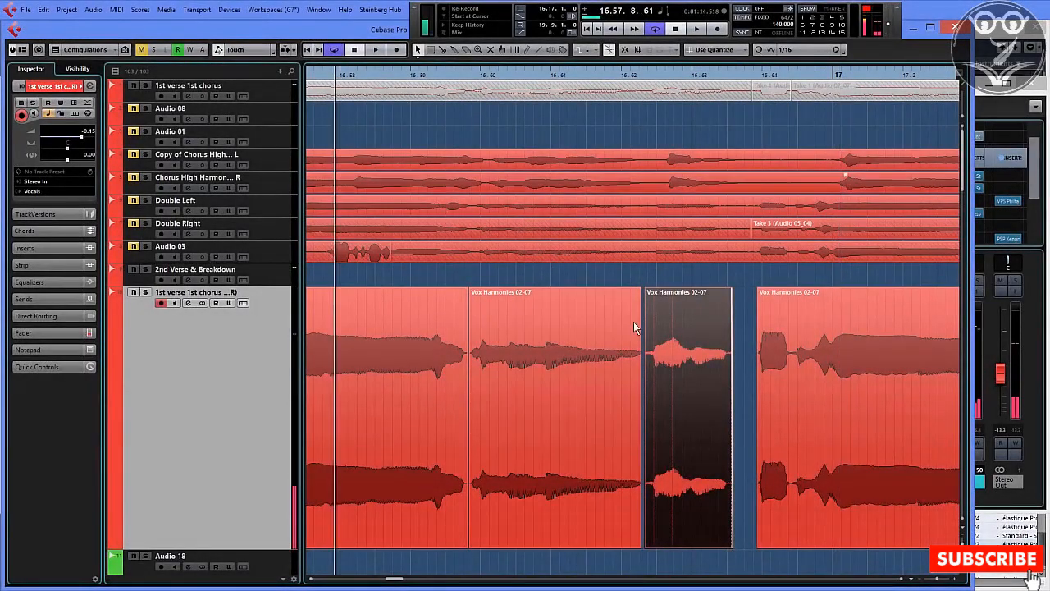
key("space")
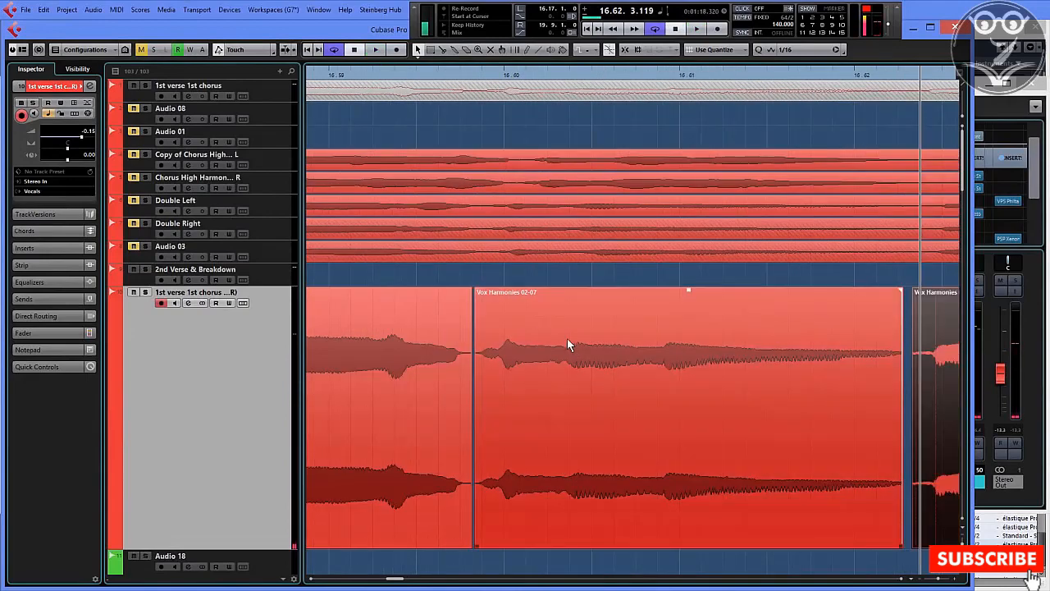
left_click(414, 82)
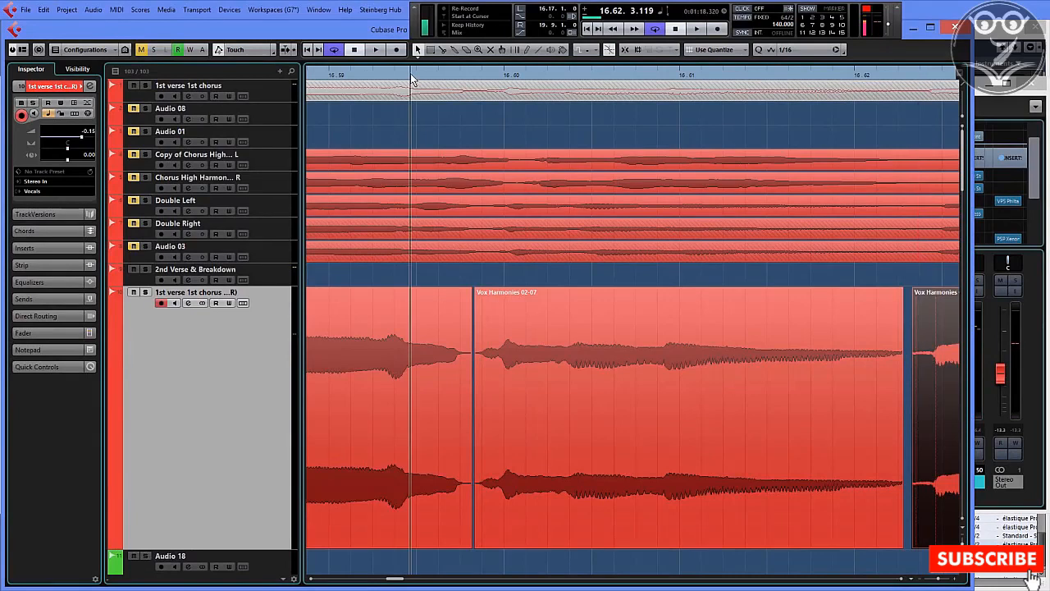
key("space")
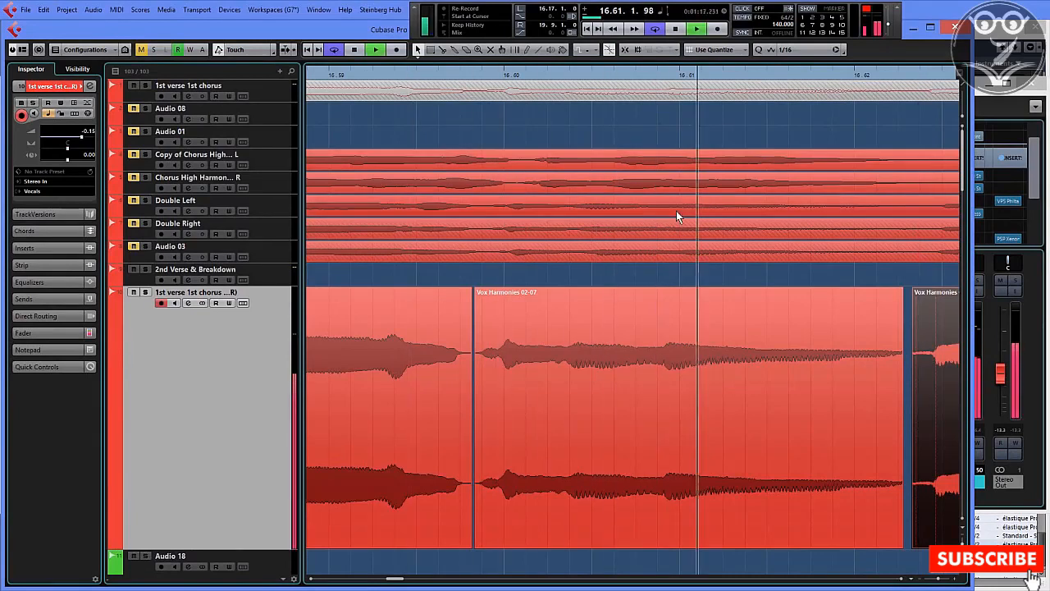
key("space")
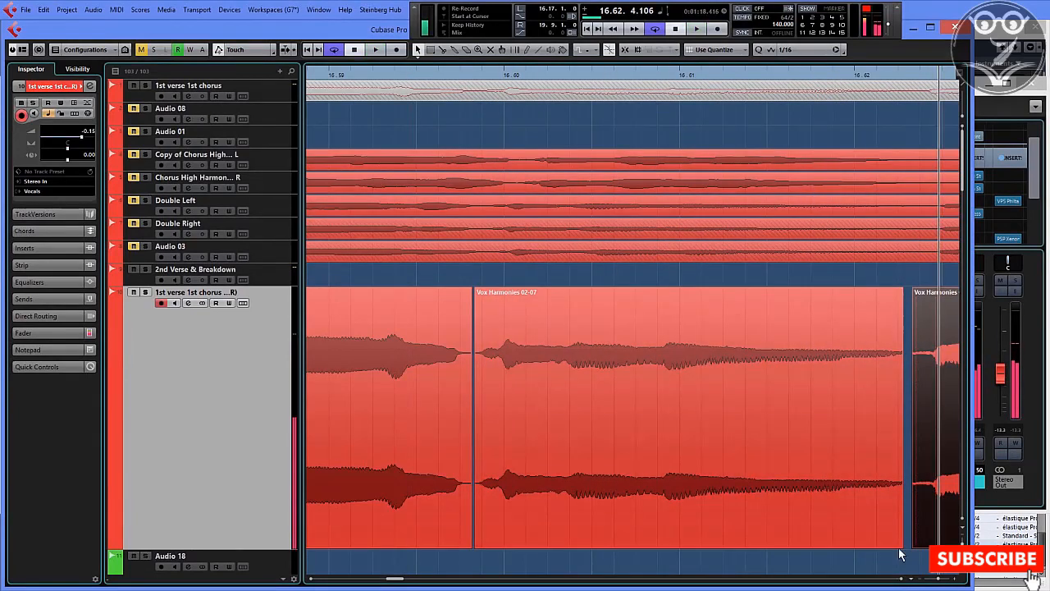
Trim the end of the 16.60 phrase to about 16.62.2, add a short fade-out, and make event sizing apply time stretch.
left_click_drag(901, 546, 874, 546)
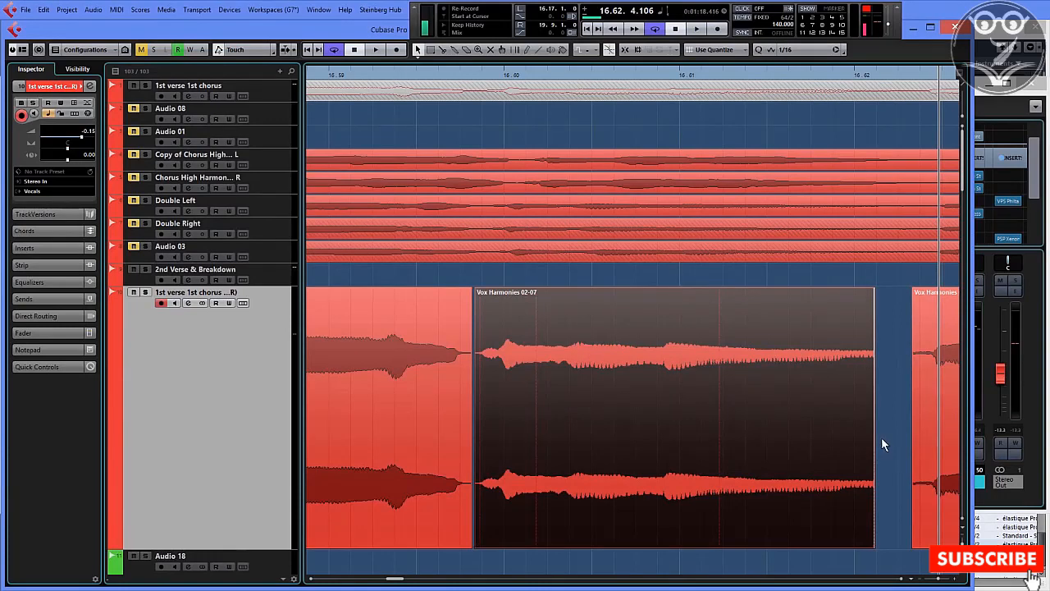
left_click(418, 49)
left_click(476, 92)
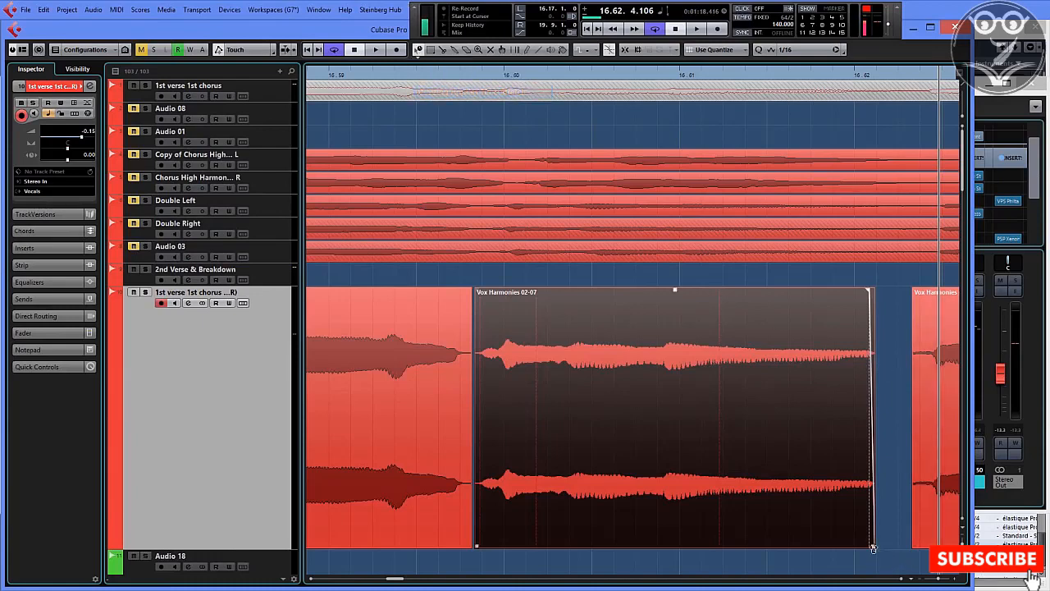
key("b")
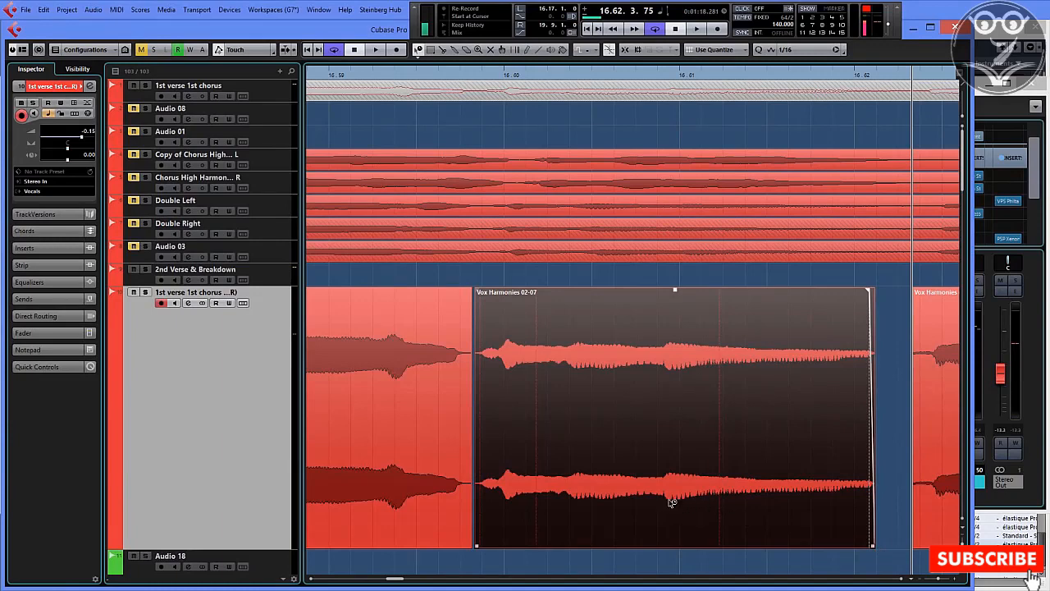
Try time-stretching the end of the 16.60 phrase to about 16.62.2.70 and play it against the mix.
left_click_drag(876, 550, 888, 548)
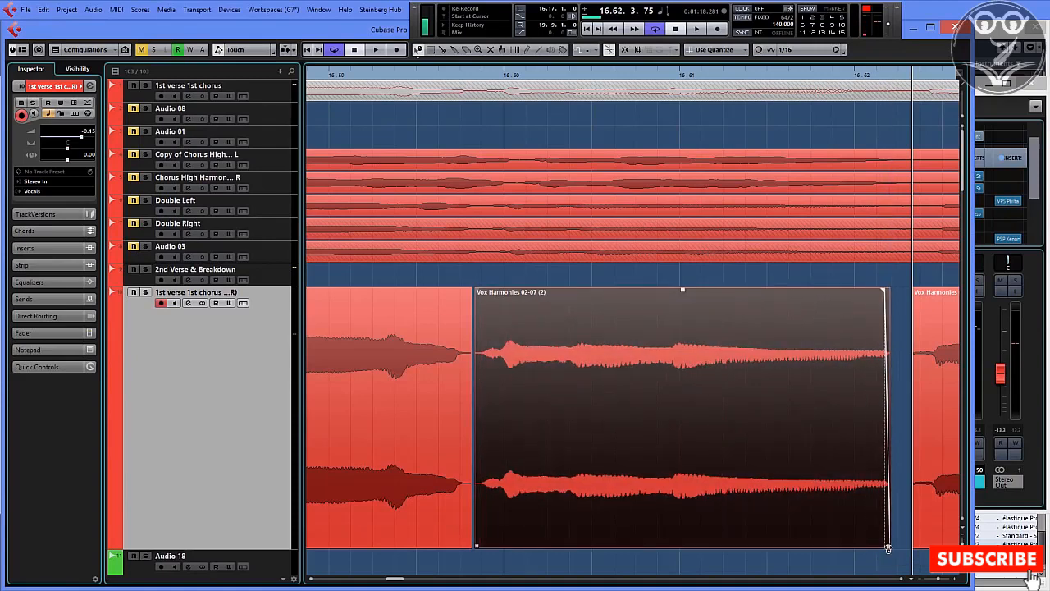
left_click(318, 76)
key("space")
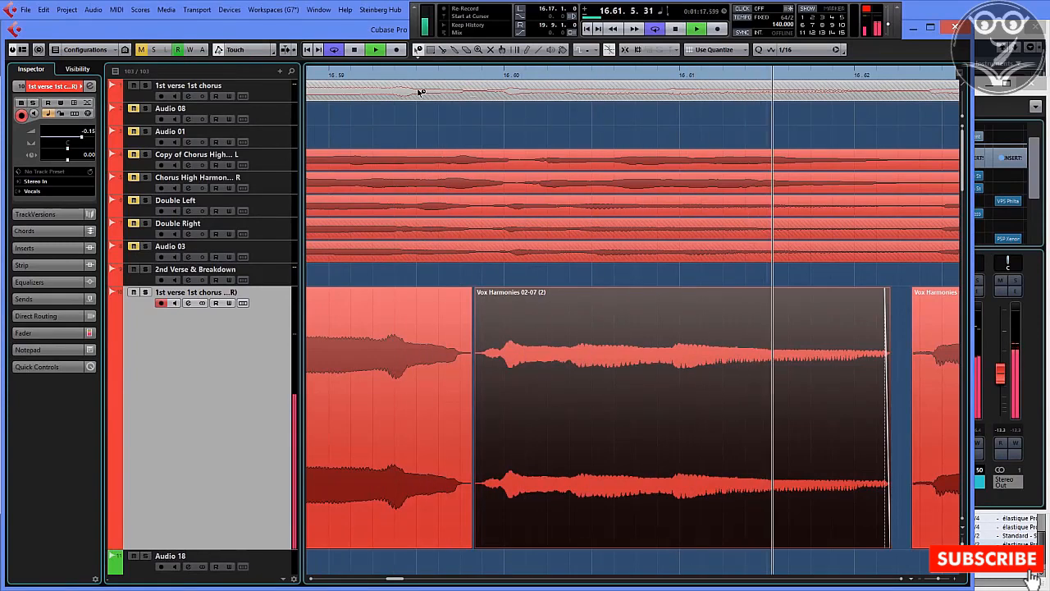
key("space")
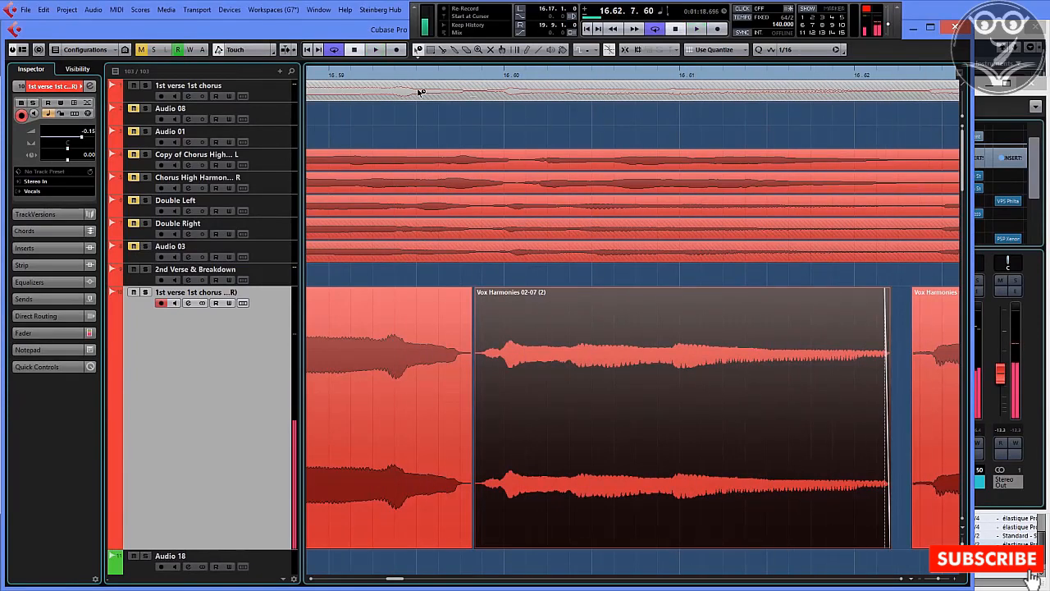
key("ctrl+z")
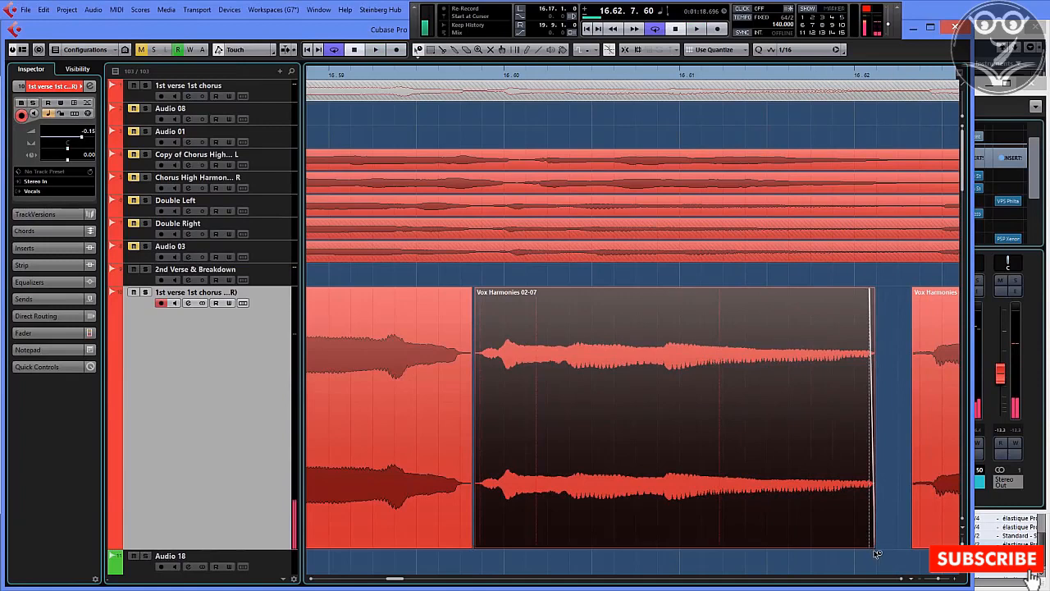
Time-stretch the end of the 16.60 phrase to about 16.62.3 and play it back to check its timing.
left_click_drag(874, 548, 894, 550)
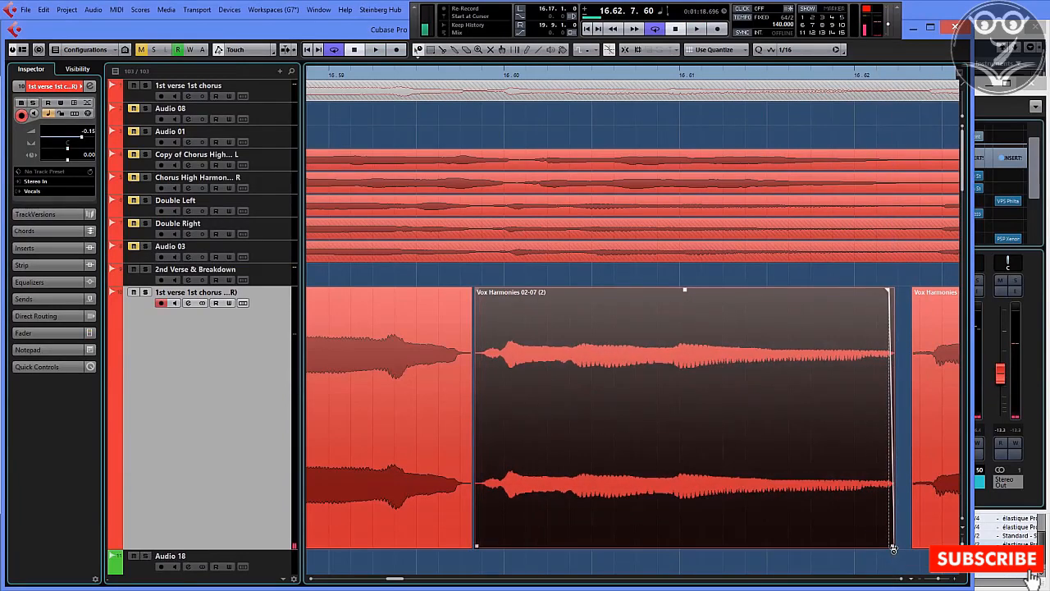
left_click(315, 75)
key("space")
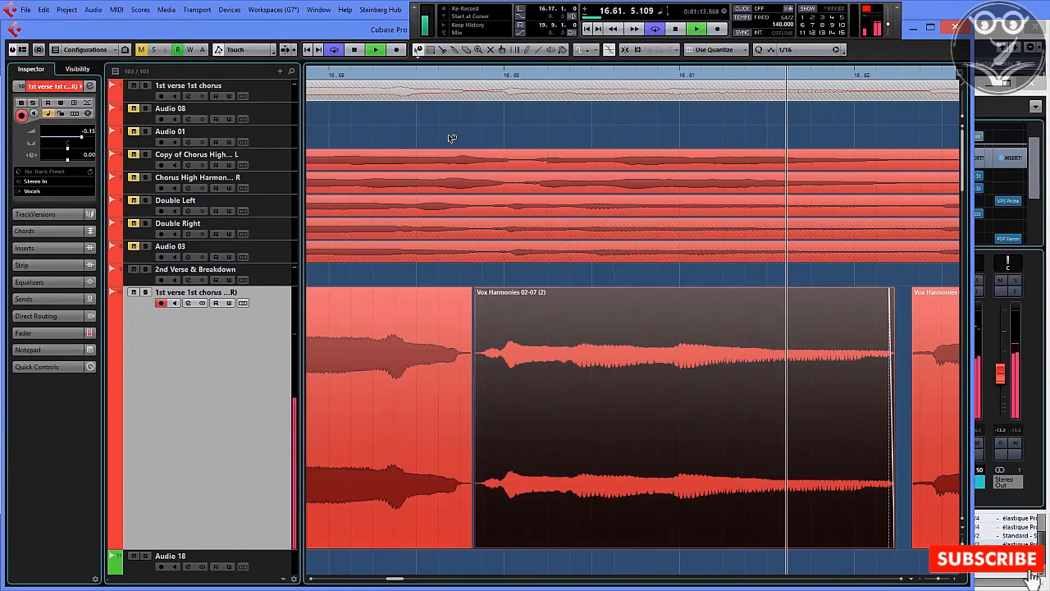
left_click(716, 383)
key("space")
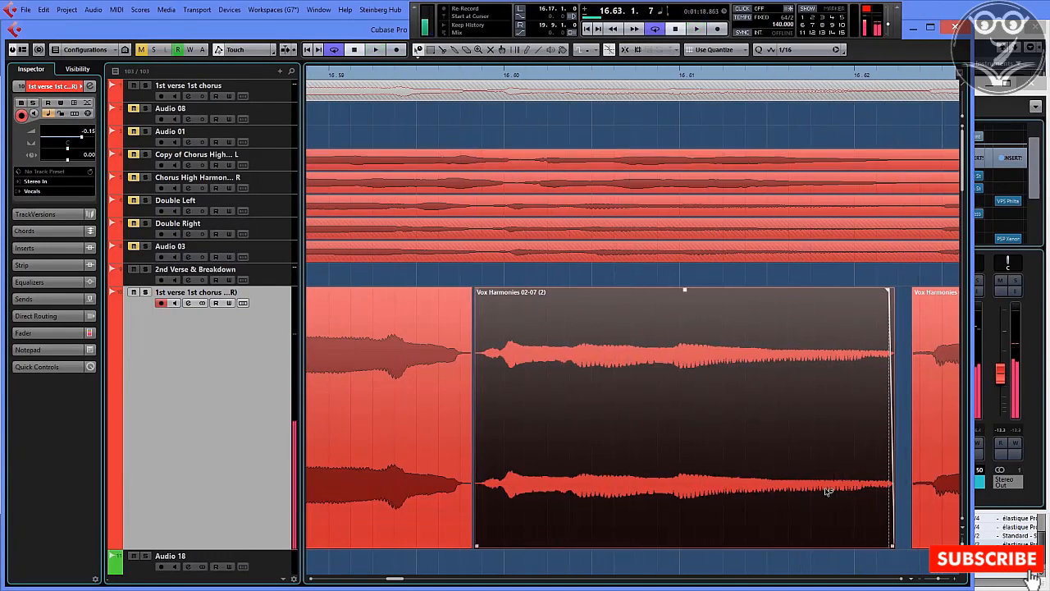
left_click(460, 74)
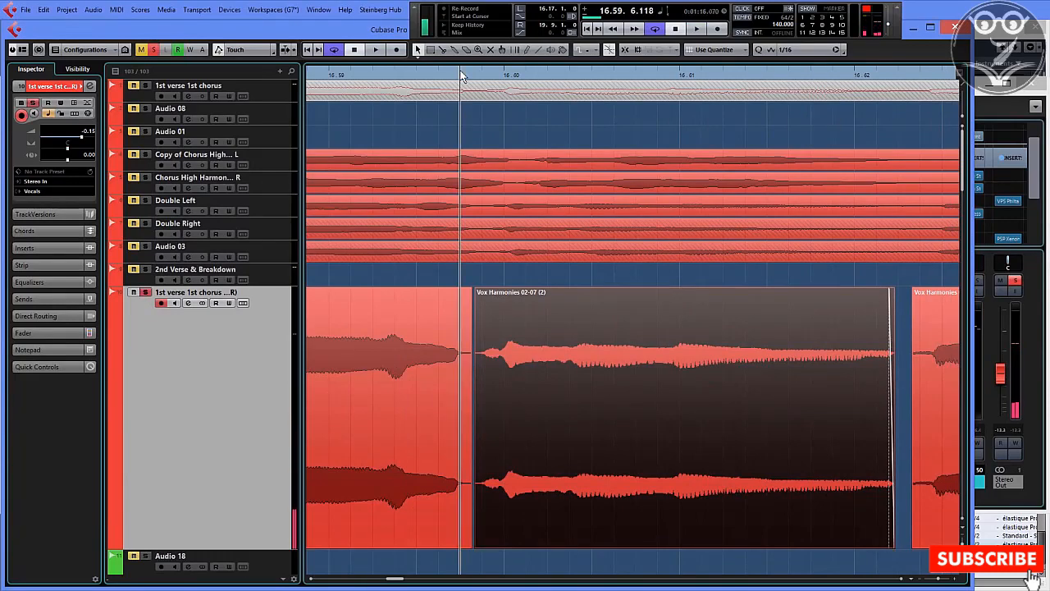
left_click(941, 580)
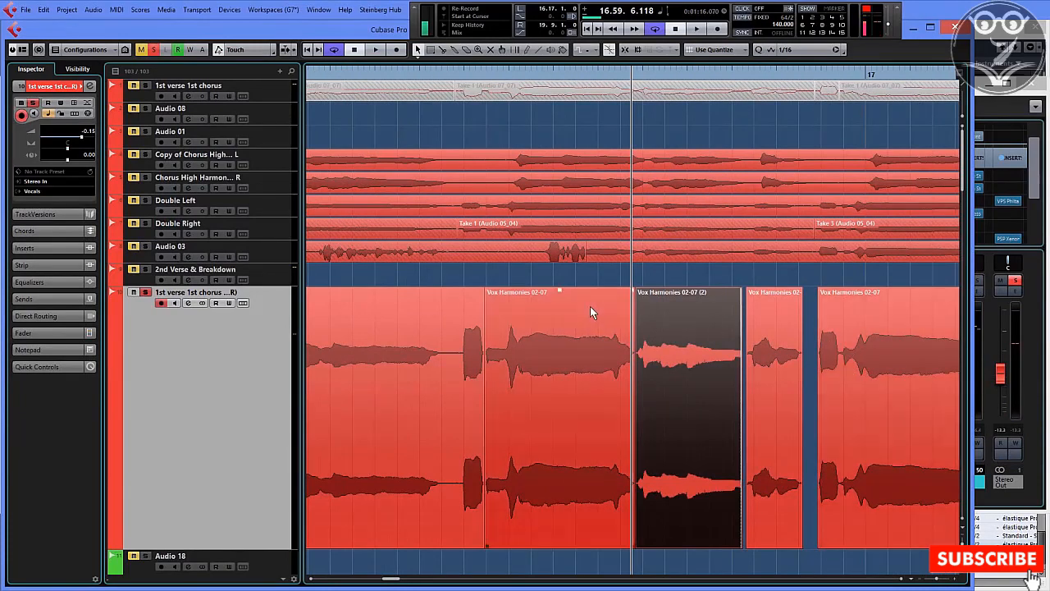
Review the Time Stretch Tool Algorithm options in the Editing-Audio preferences without changing the setting.
left_click(25, 10)
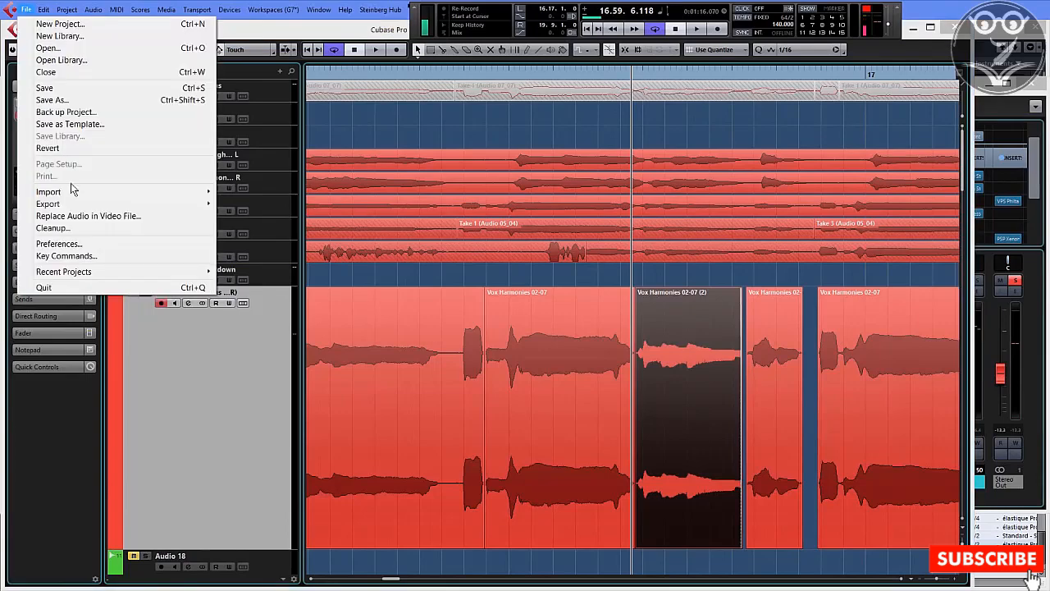
left_click(77, 245)
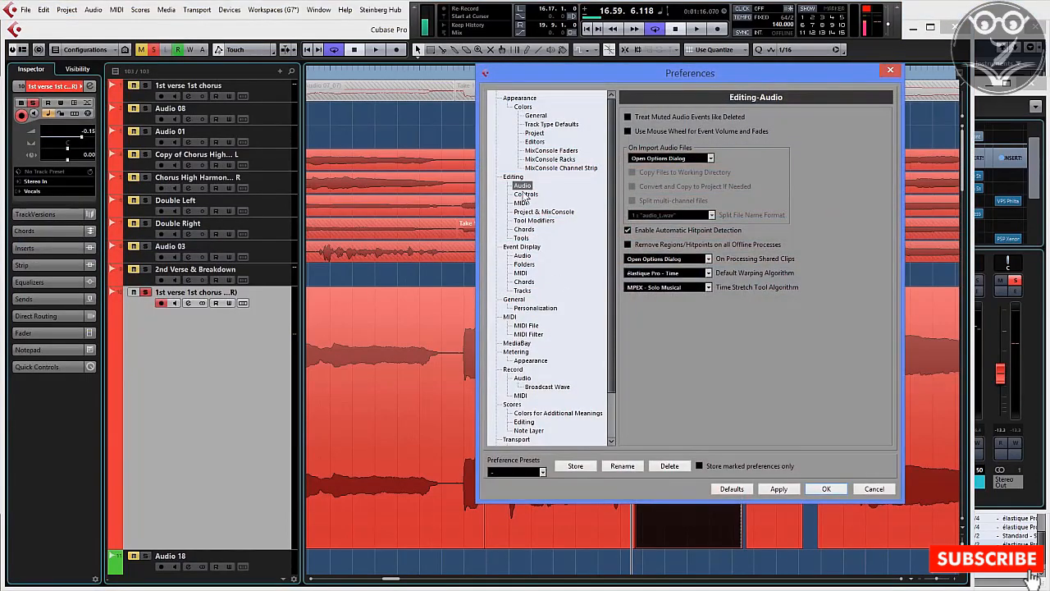
left_click(739, 286)
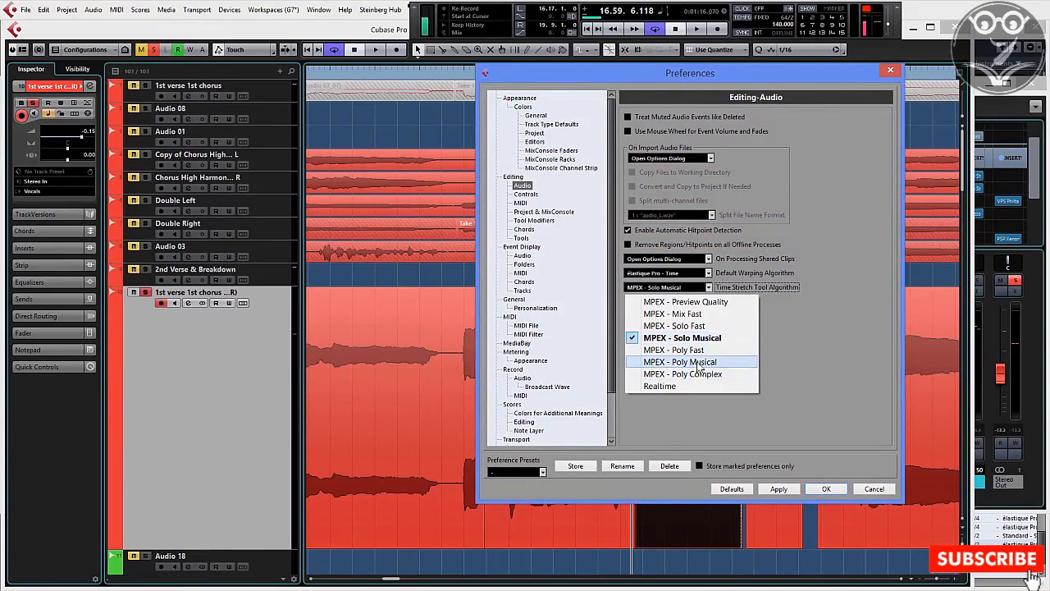
left_click(874, 489)
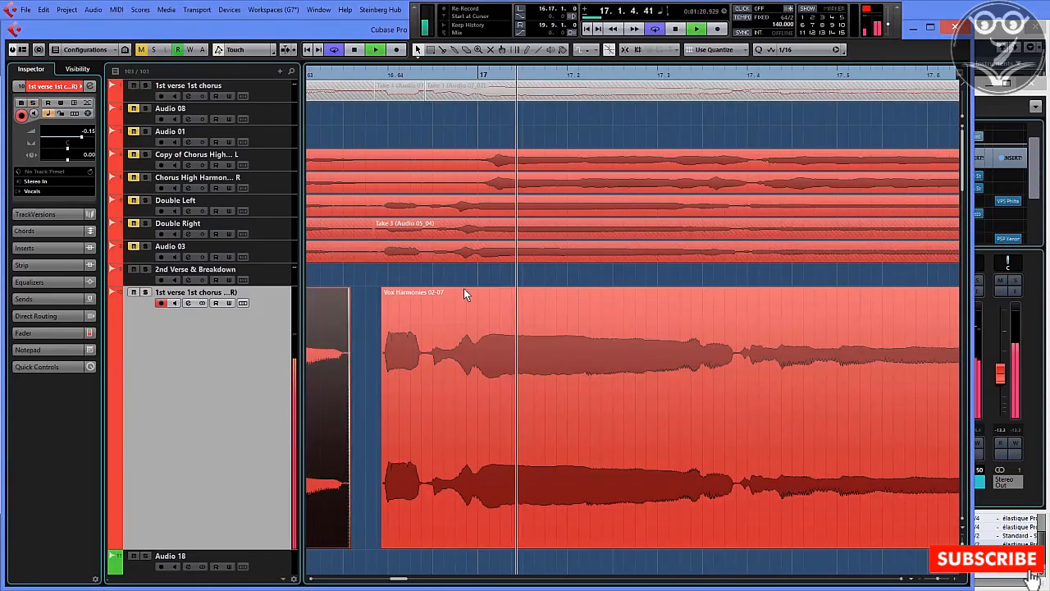
Play the phrase around bar 17, and give the vocal event that starts just before 16.64 a short fade-in.
left_click(390, 351)
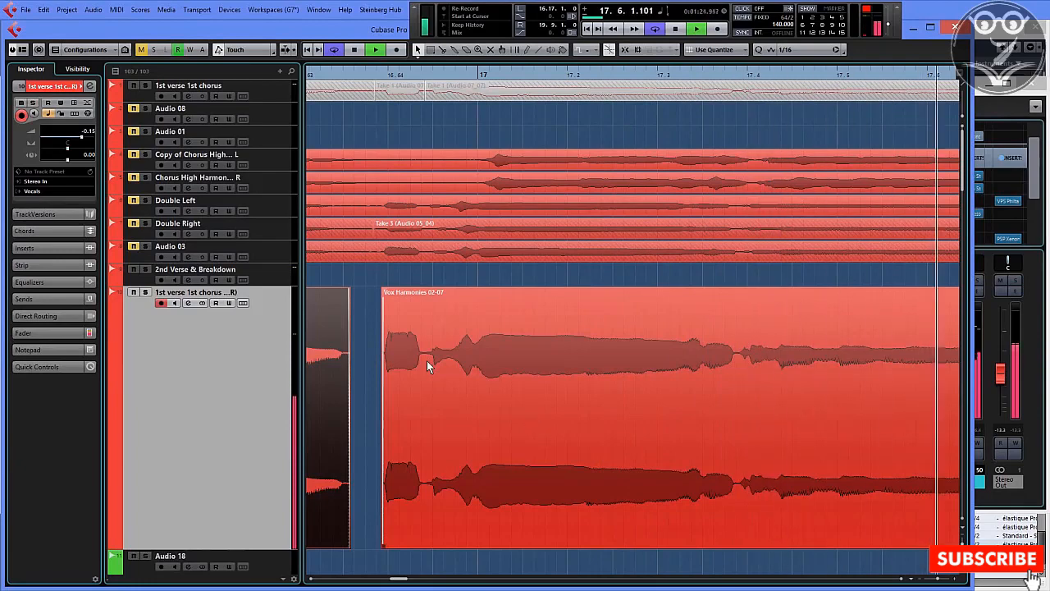
key("space")
left_click(392, 75)
left_click_drag(936, 579, 940, 579)
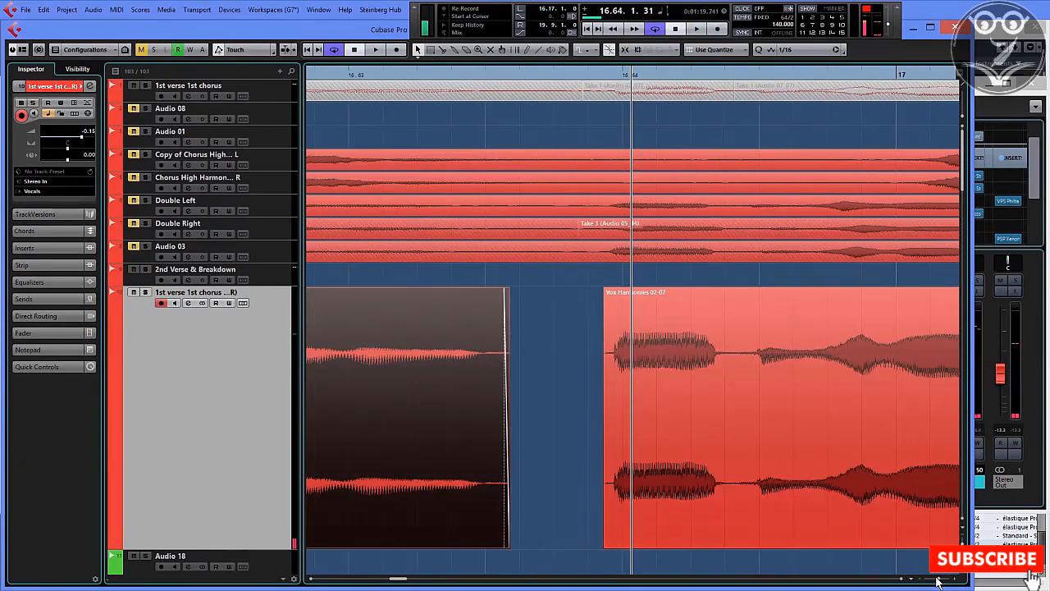
left_click(781, 372)
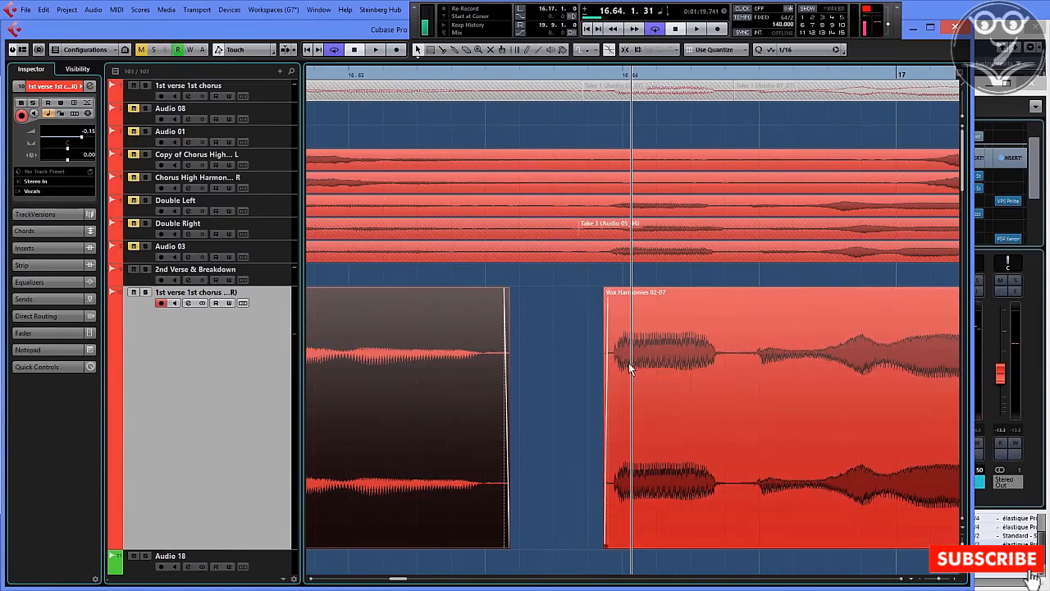
Split off the short word at 16.64.4.43 and clean up the cut with a trimmed end and short fades on both sides.
right_click(728, 333)
left_click(754, 332)
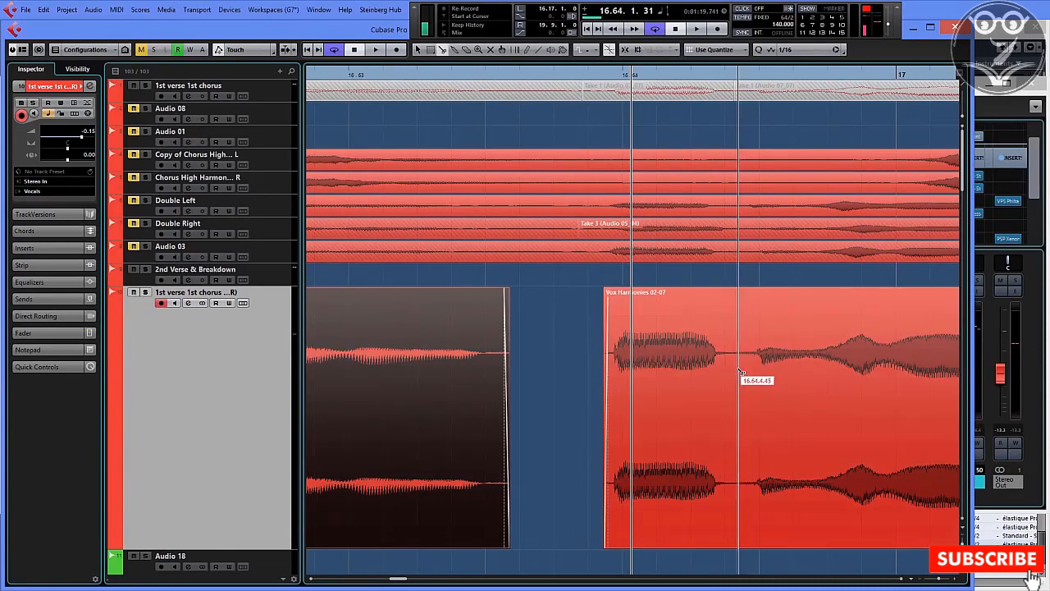
left_click(738, 371)
key("1")
left_click(683, 373)
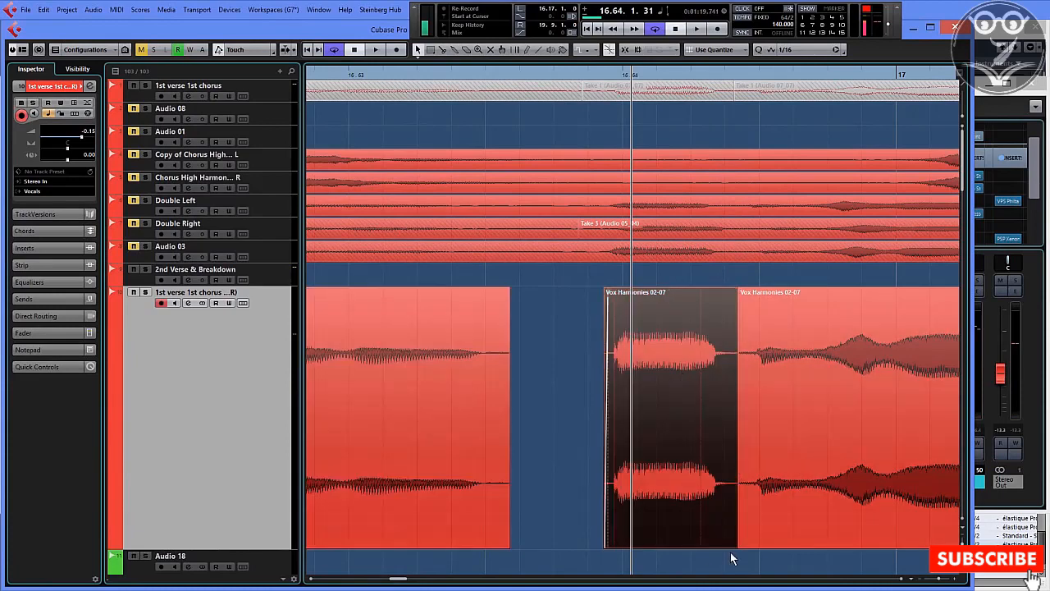
left_click_drag(737, 546, 728, 547)
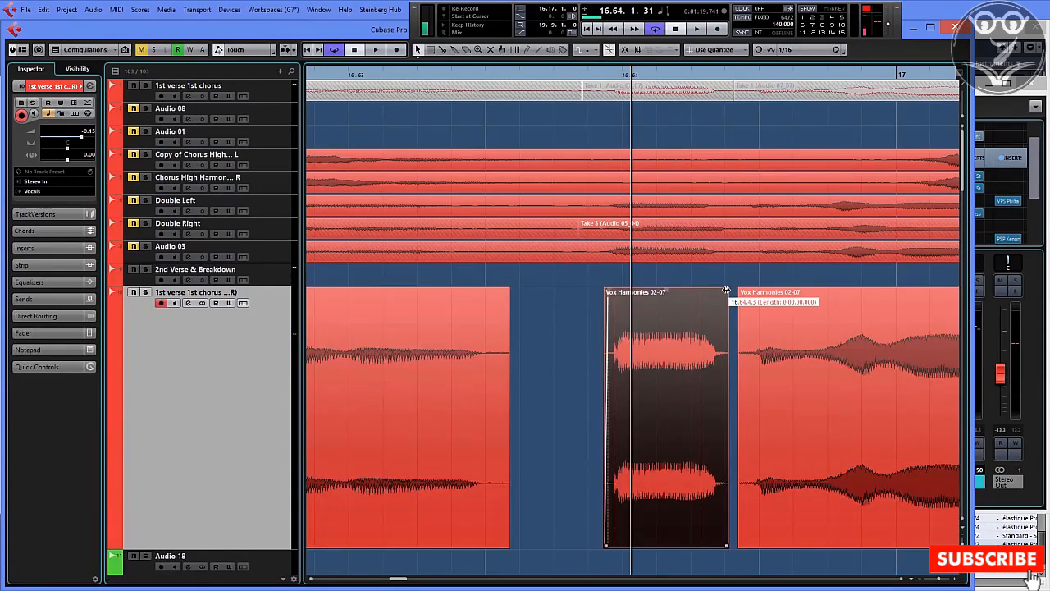
left_click_drag(726, 290, 746, 290)
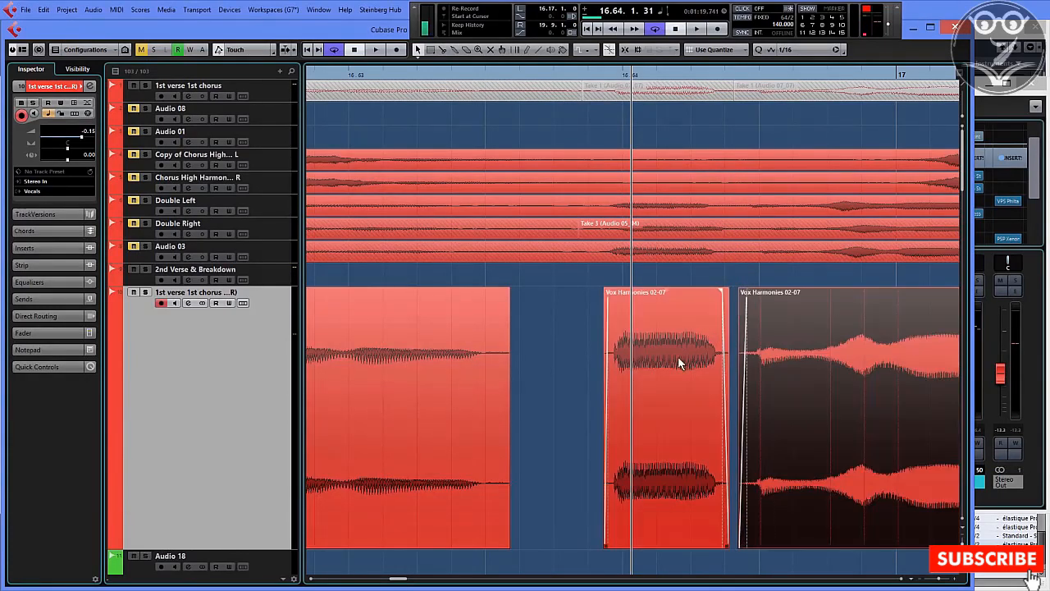
Nudge the split-off short word slightly later, and play the vocal from about 16.59.7 to check its timing.
left_click_drag(679, 359, 663, 366)
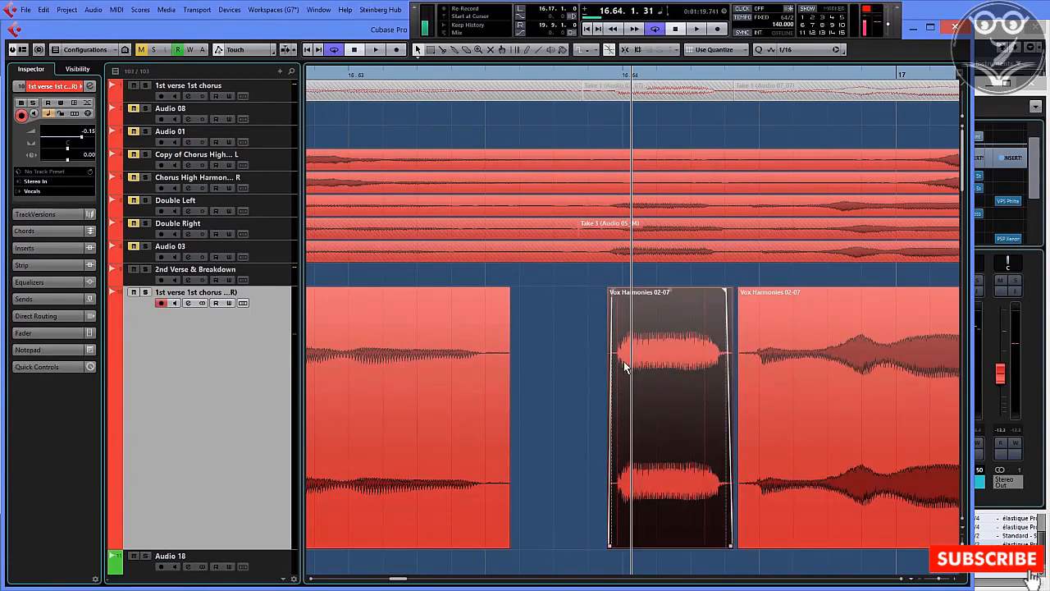
left_click(623, 76)
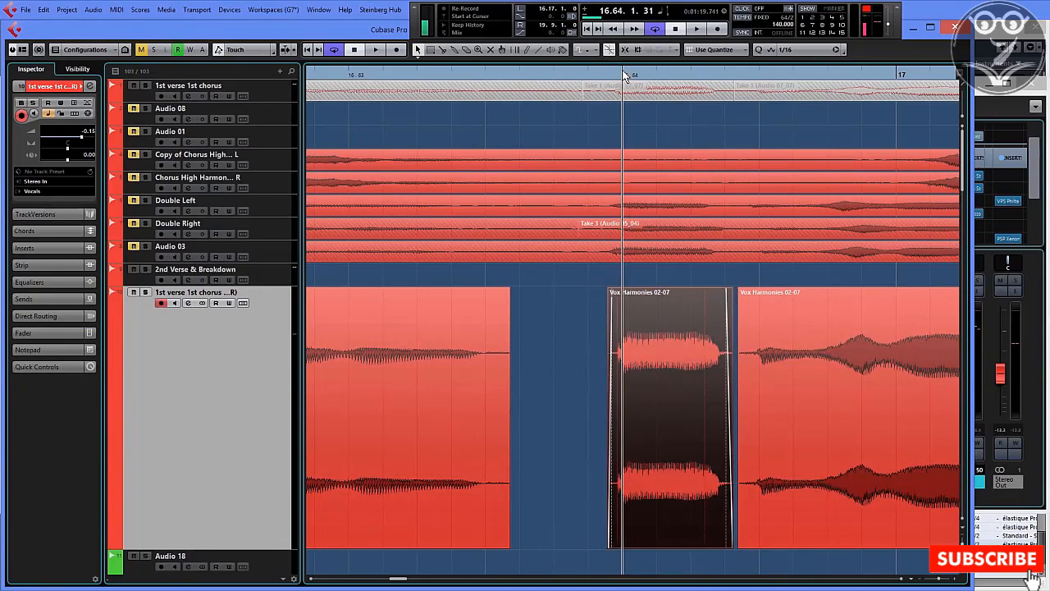
left_click(945, 580)
left_click_drag(945, 580, 940, 580)
left_click(396, 74)
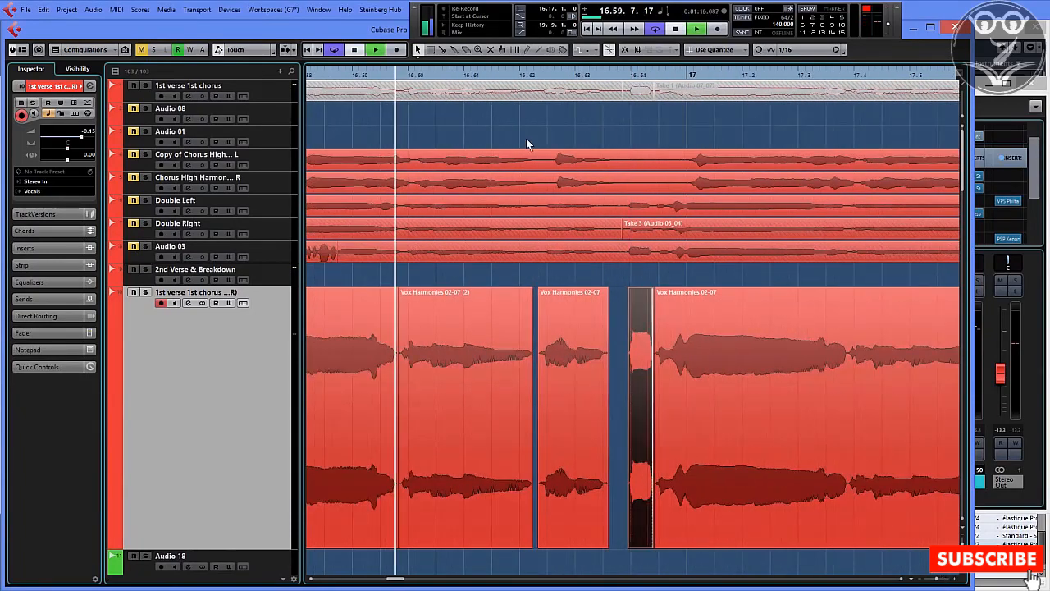
key("space")
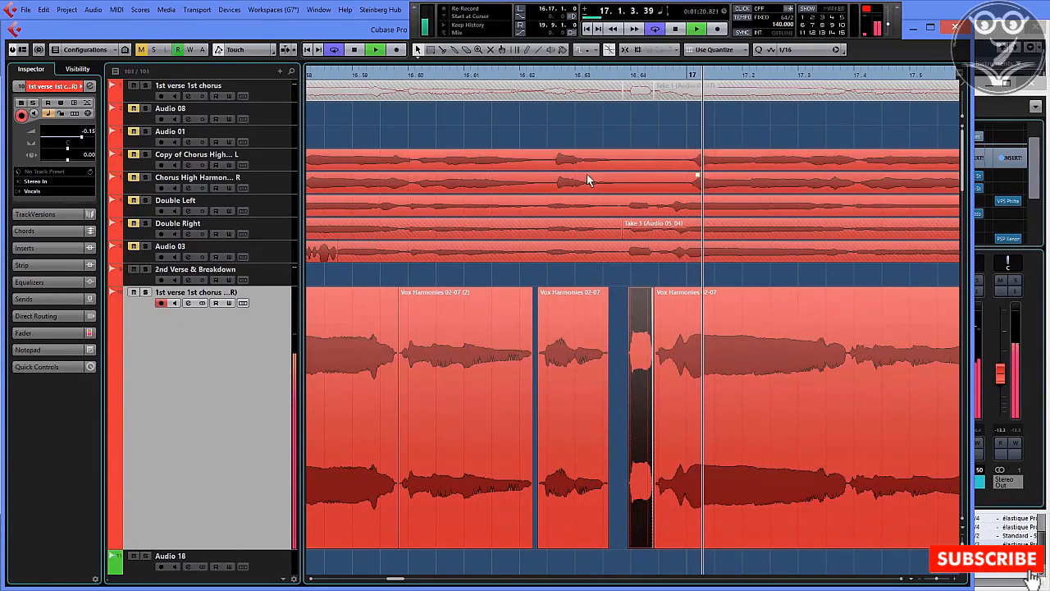
Play the vocal on from bar 17 to about 17.15 to judge the timing of the remaining phrases.
left_click(902, 580)
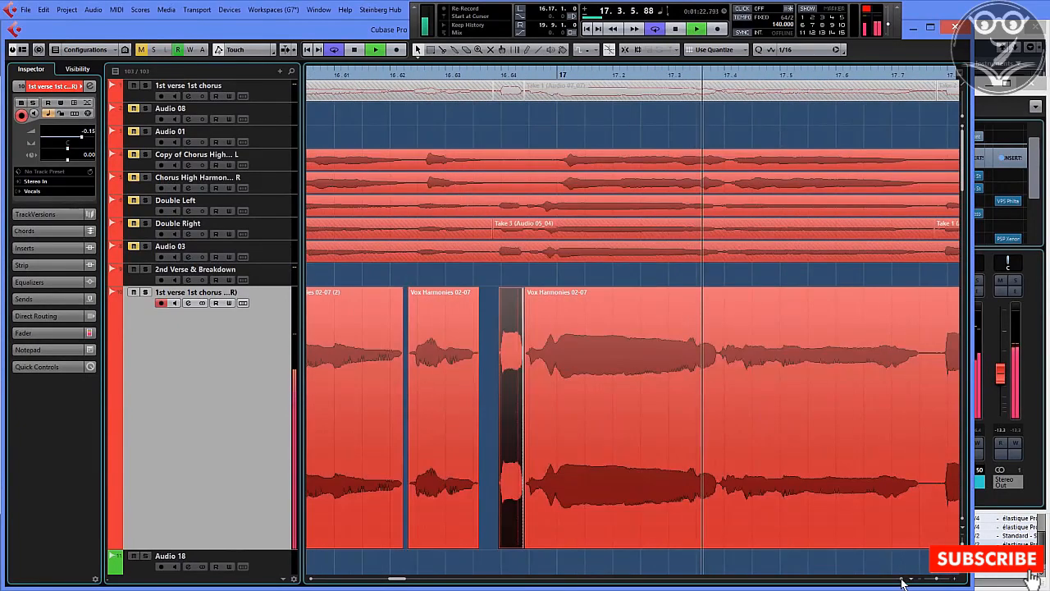
left_click(901, 580)
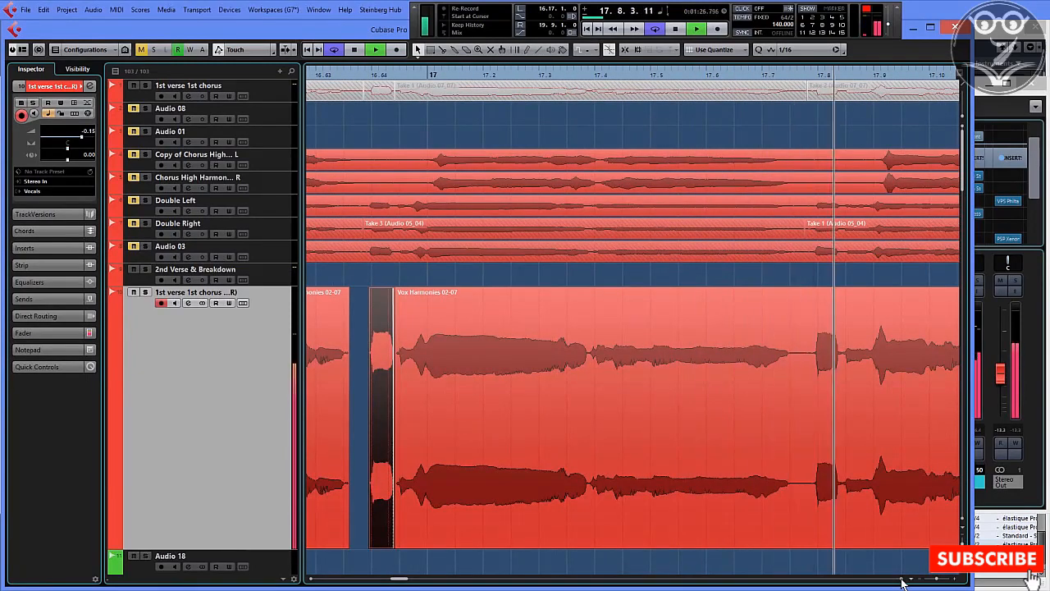
left_click(902, 580)
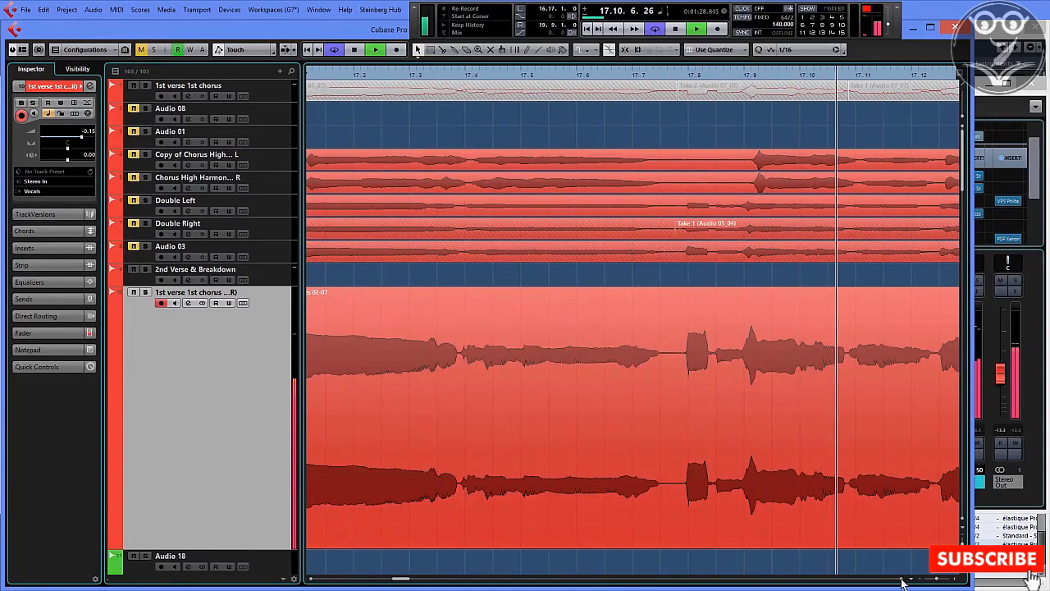
left_click(901, 581)
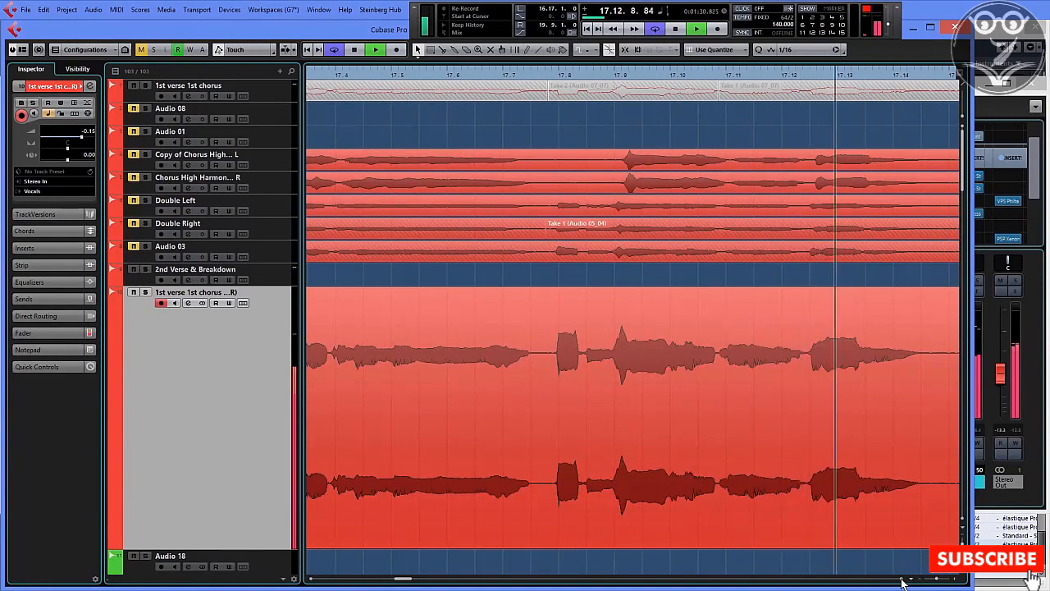
left_click(902, 580)
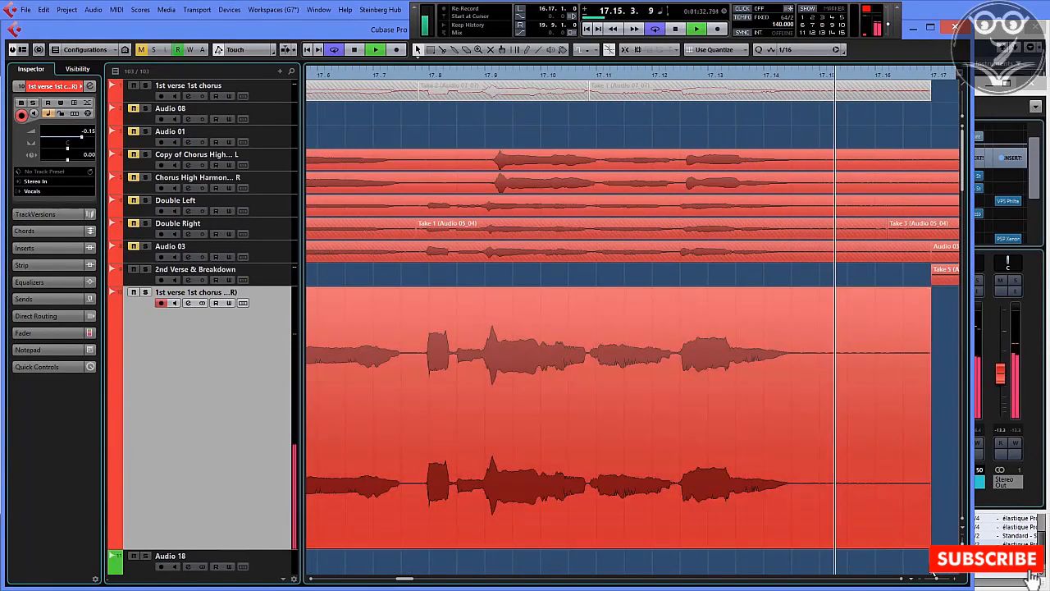
Trim the end of the last vocal event to about 17.15.6, and play from 17.12.6 to check the ending.
left_click_drag(928, 543, 853, 521)
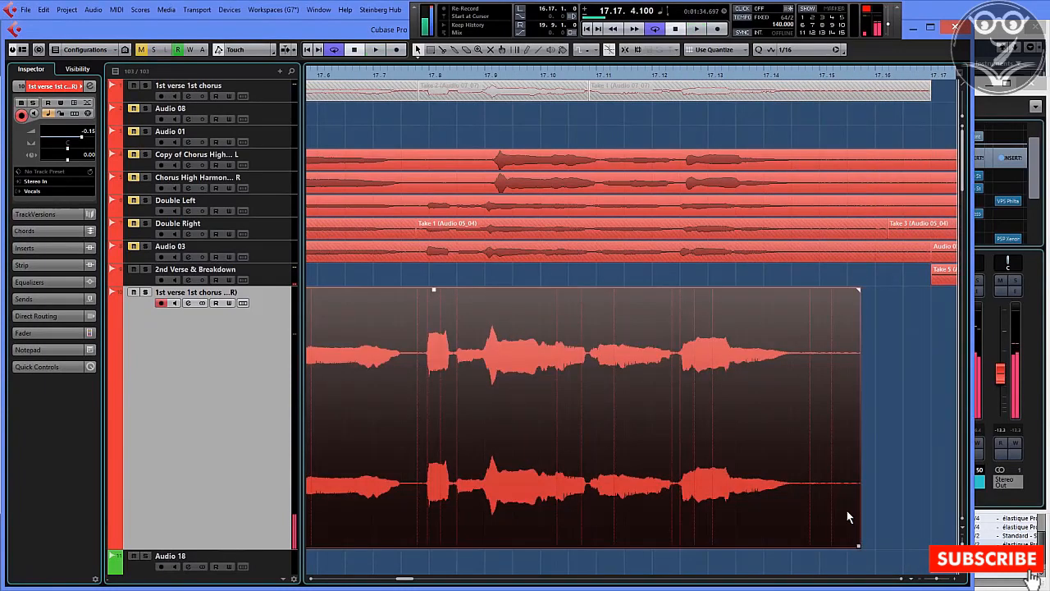
key("space")
left_click(690, 78)
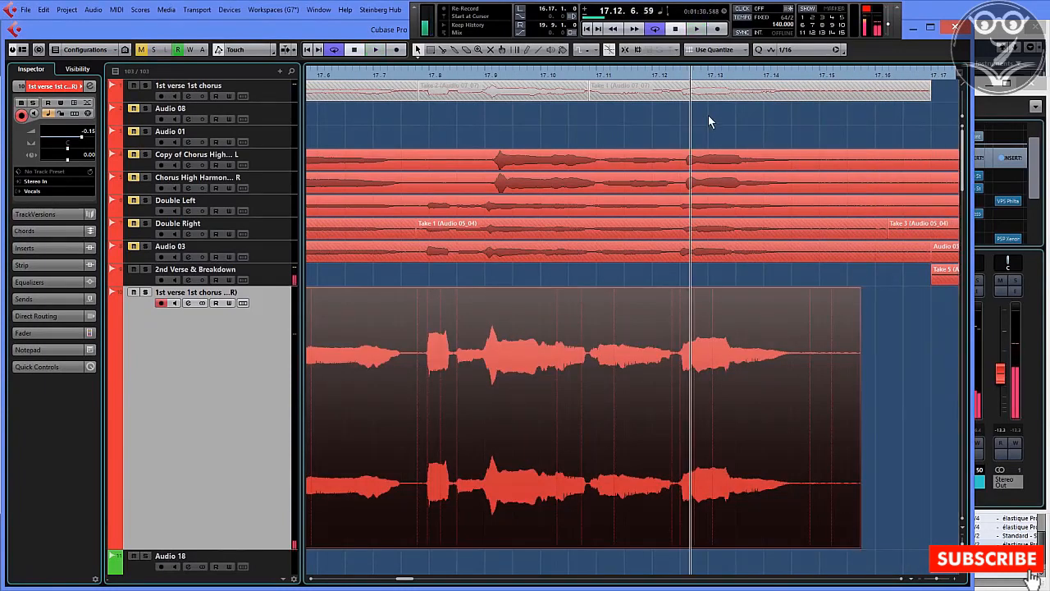
key("space")
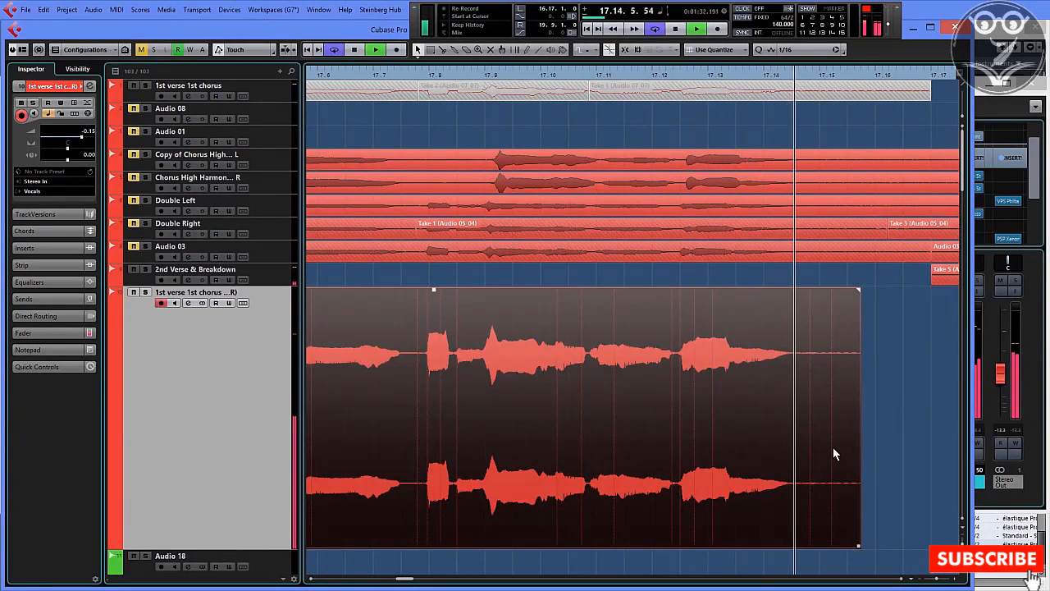
Trim the end of the last vocal event to 17.14.6.69, add a short fade-out, and play from about 17.12 to check it.
key("space")
left_click_drag(859, 543, 800, 541)
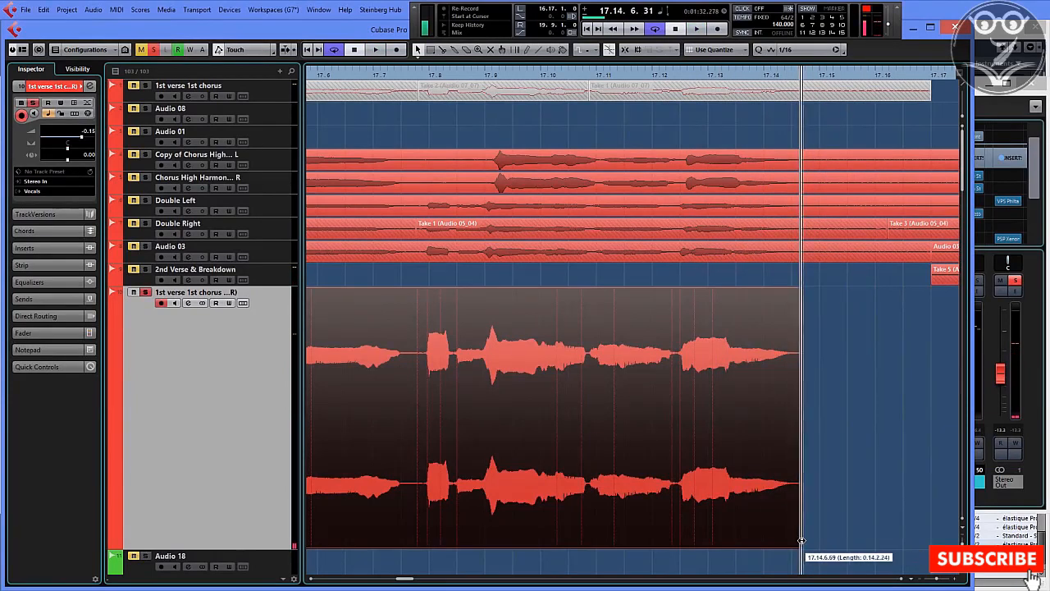
left_click_drag(800, 289, 791, 289)
left_click(665, 82)
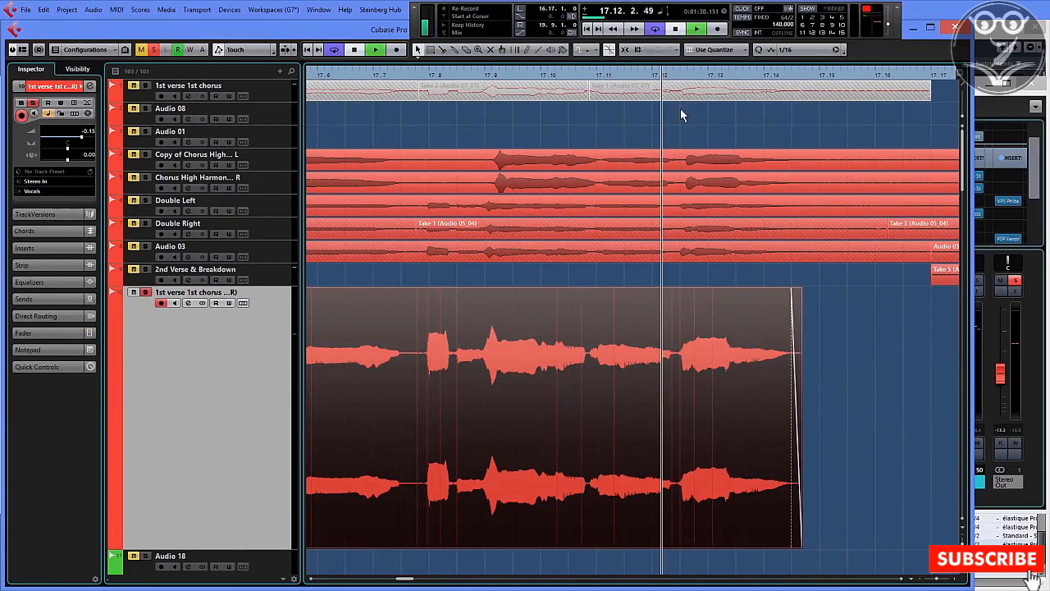
key("space")
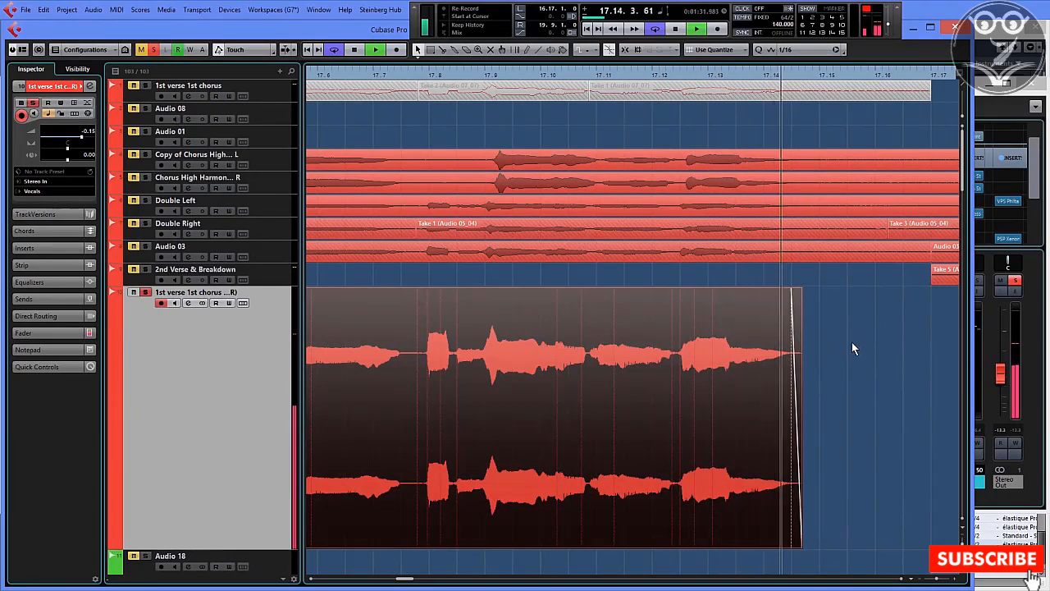
key("space")
Unsolo the harmony track and play the mix from about 16.16.7 to 17.17 to judge all the edited phrases.
left_click_drag(937, 578, 932, 578)
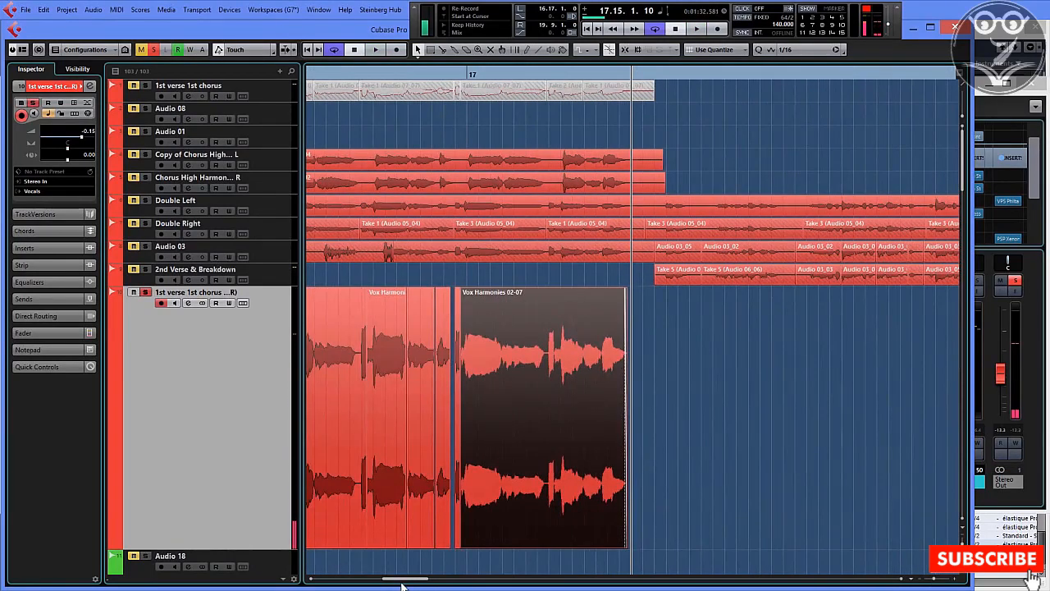
left_click_drag(402, 578, 370, 580)
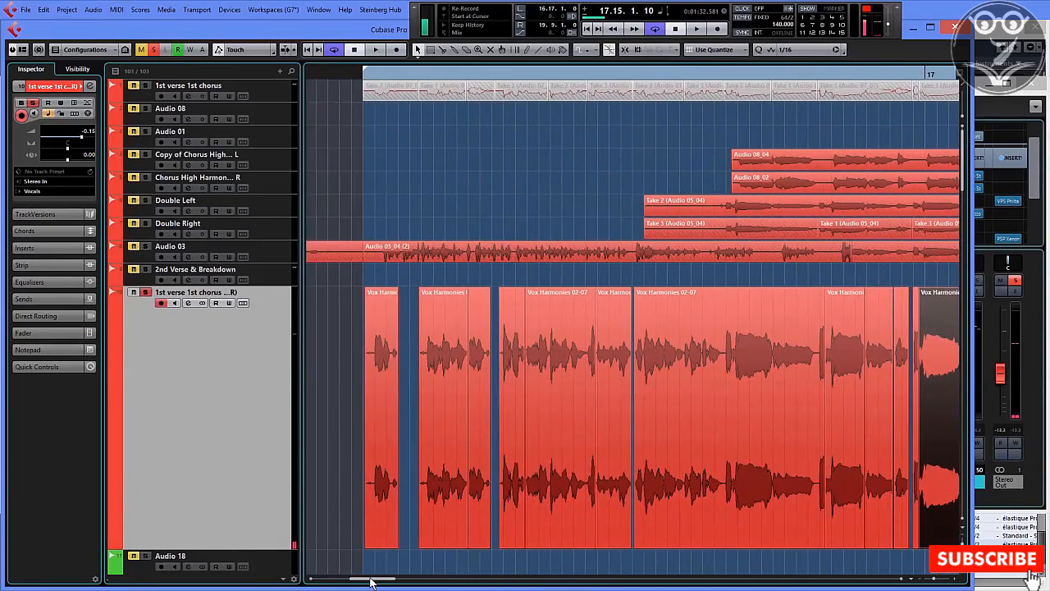
left_click(362, 82)
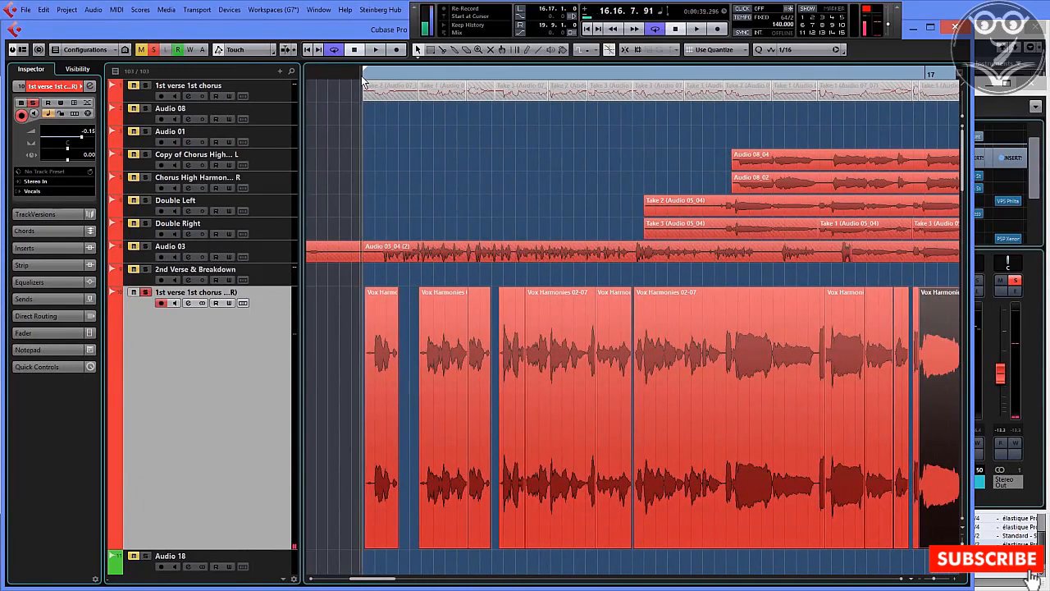
left_click(145, 293)
key("space")
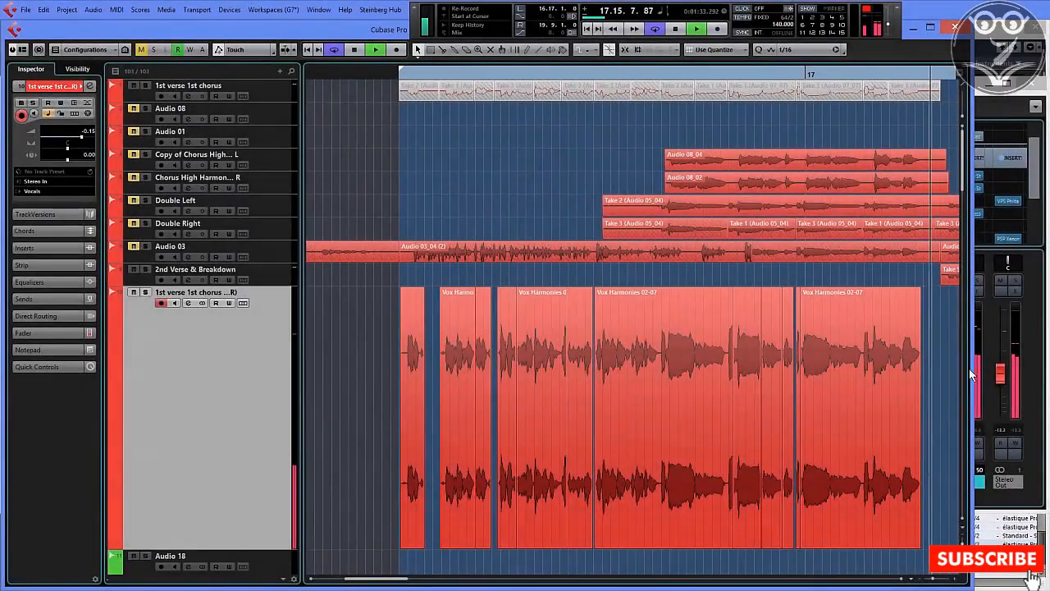
key("space")
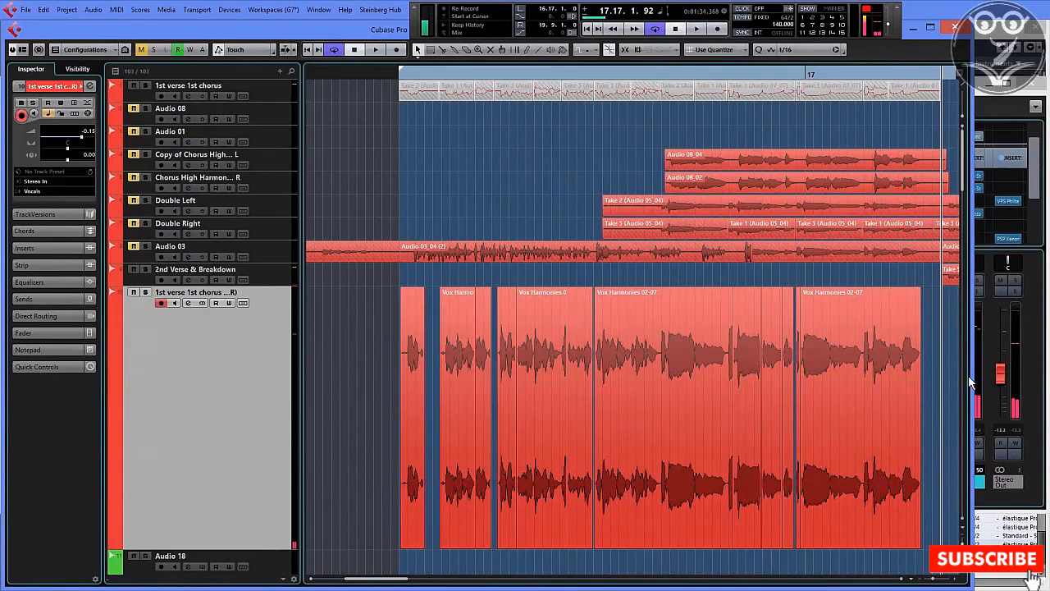
Shrink the harmony track's height, select all its Vox Harmonies events and render them in place as one continuous event.
left_click_drag(276, 549, 282, 310)
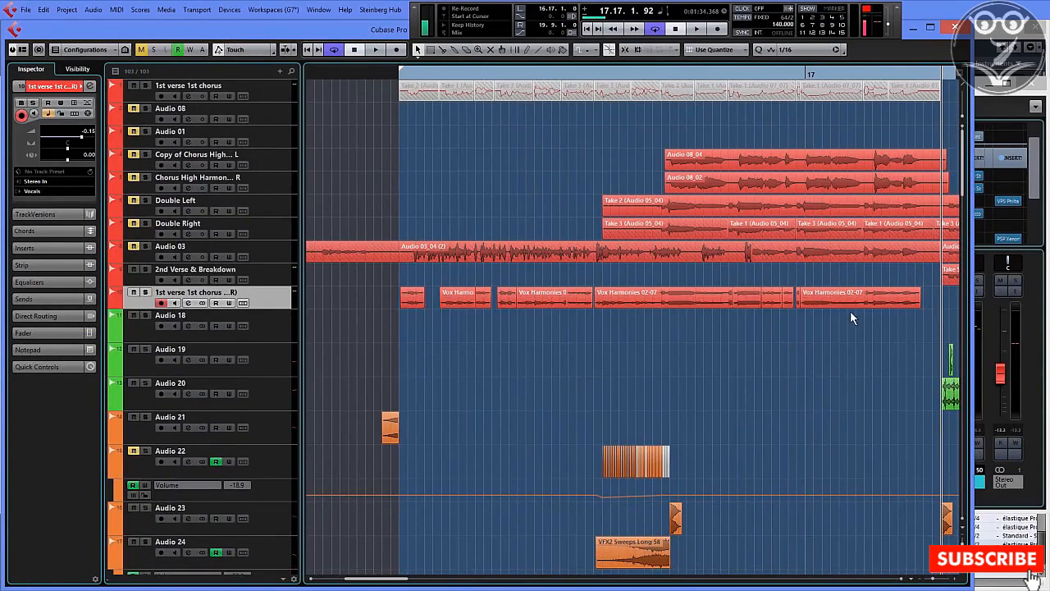
left_click_drag(930, 294, 346, 289)
left_click(45, 9)
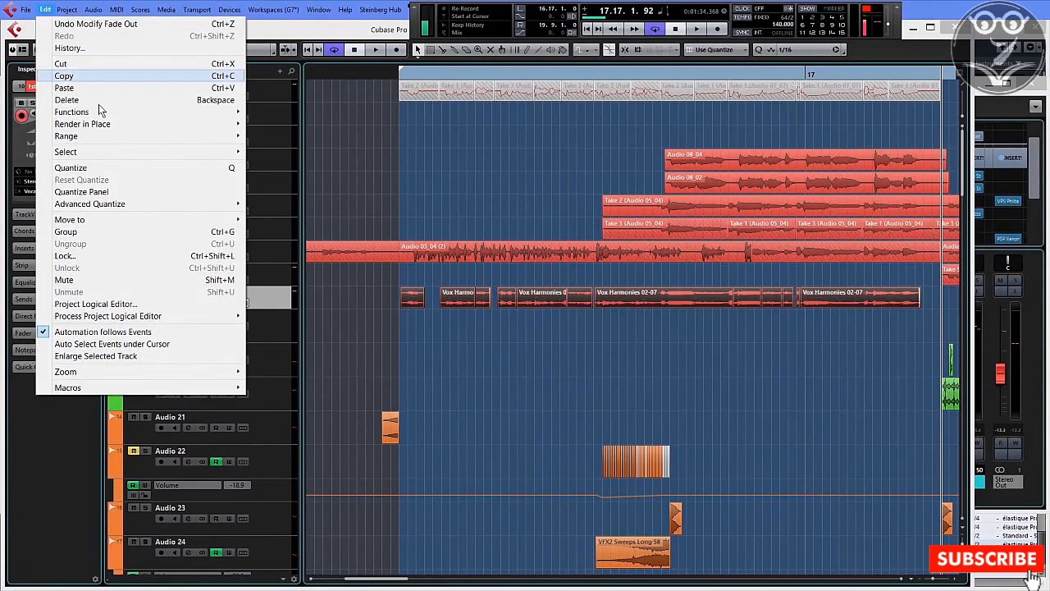
mouse_move(133, 123)
left_click(257, 128)
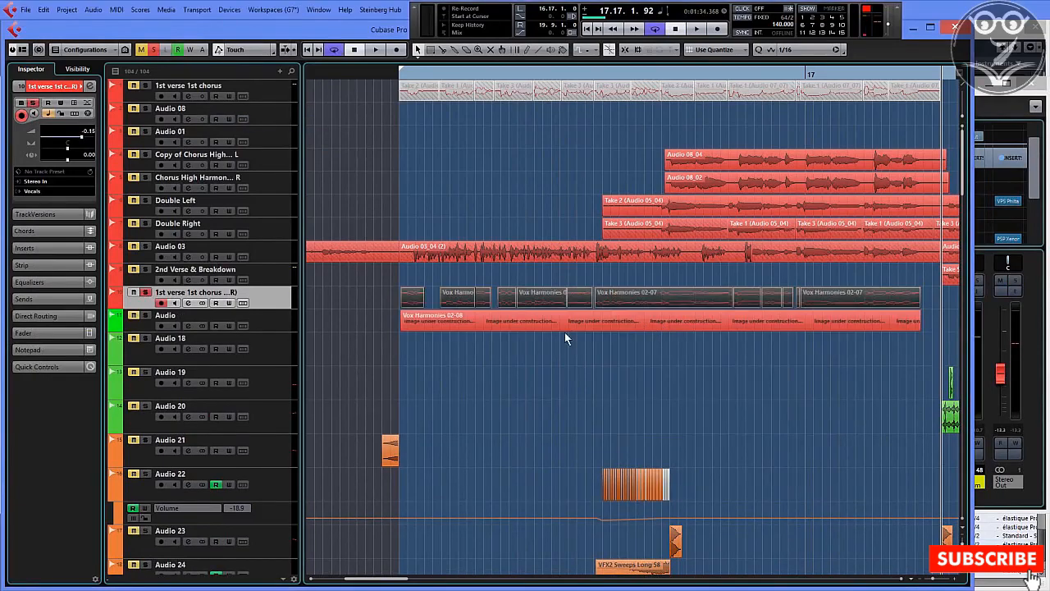
Remove the old harmony track holding the cut-up events, and select the newly rendered harmony track.
right_click(283, 301)
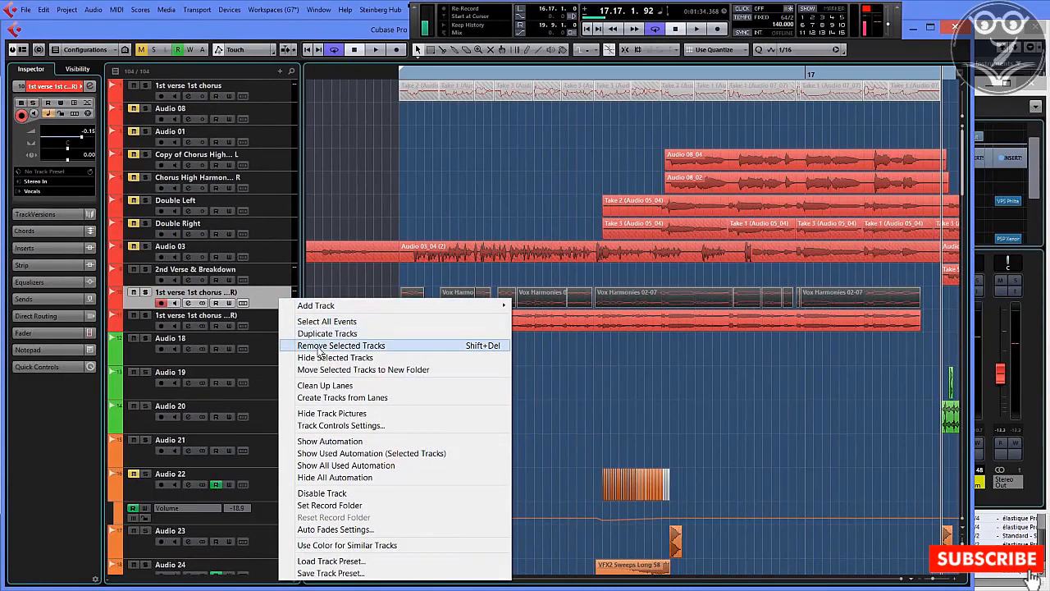
left_click(320, 345)
left_click(284, 295)
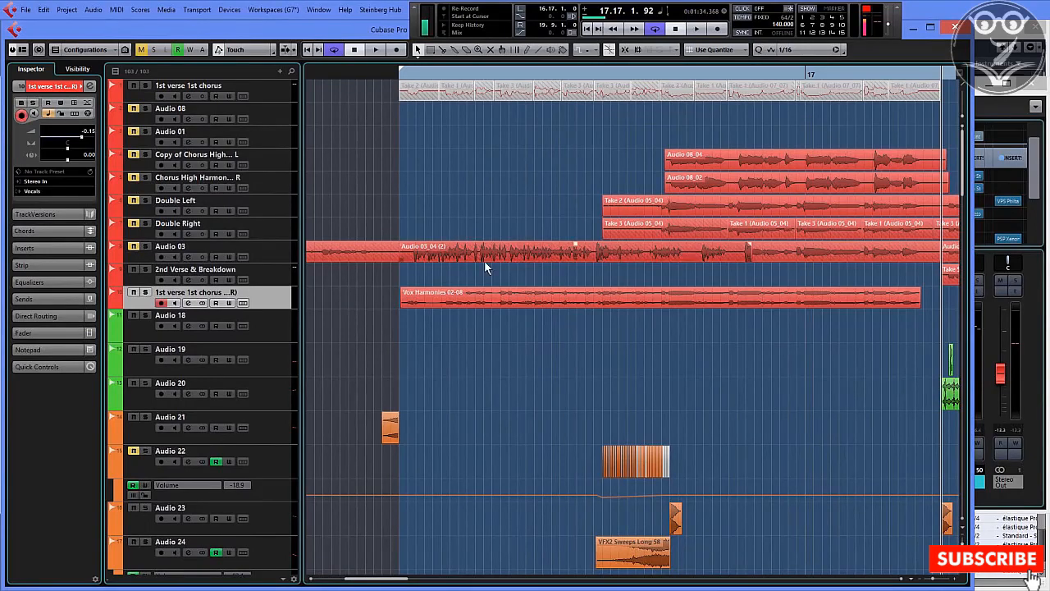
left_click(279, 310)
left_click(278, 306)
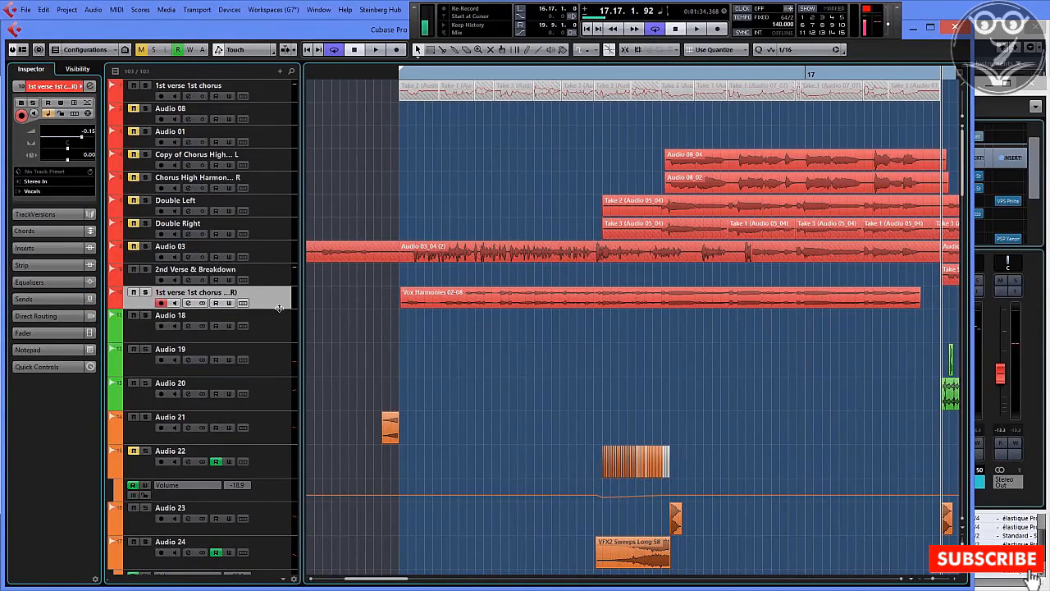
Move the Double Left track directly above the rendered harmony track and enlarge both tracks to compare their waveforms.
left_click_drag(279, 308, 278, 468)
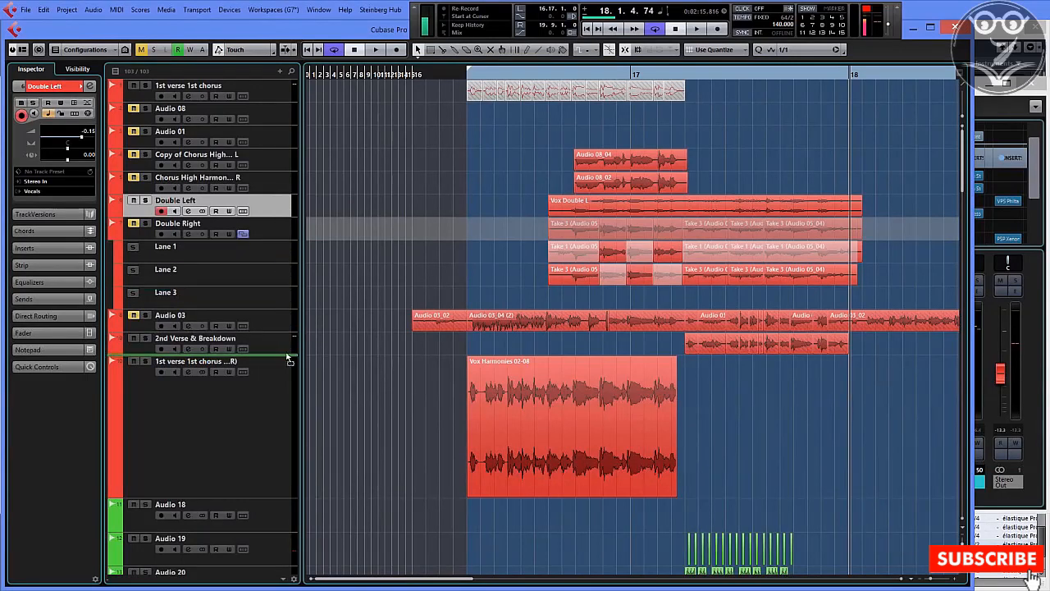
left_click_drag(287, 348, 287, 350)
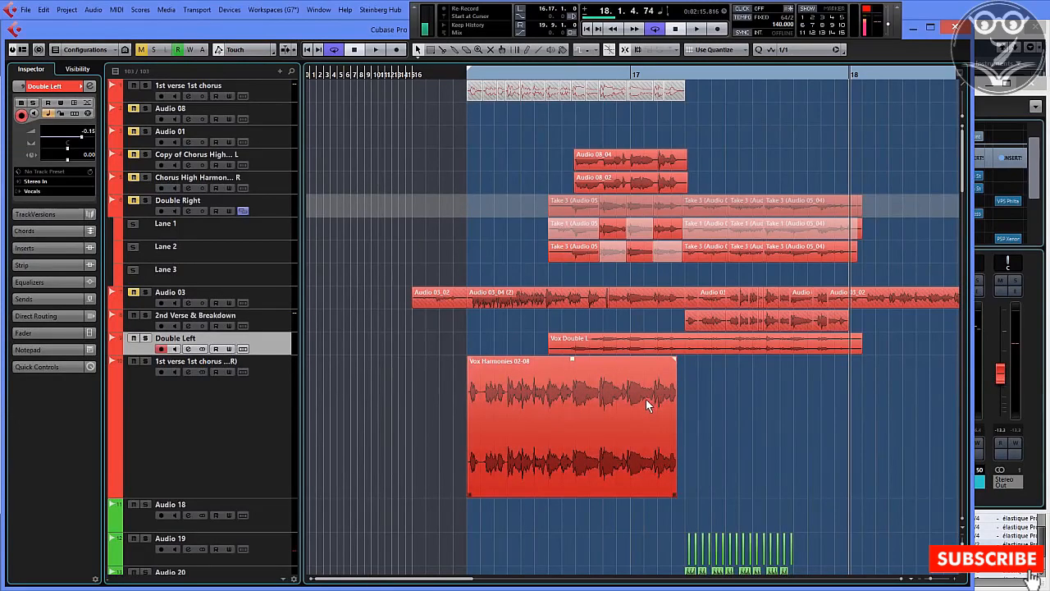
left_click(591, 533)
left_click_drag(933, 578, 942, 579)
left_click_drag(284, 354, 270, 454)
scroll(541, 395, "down", 5)
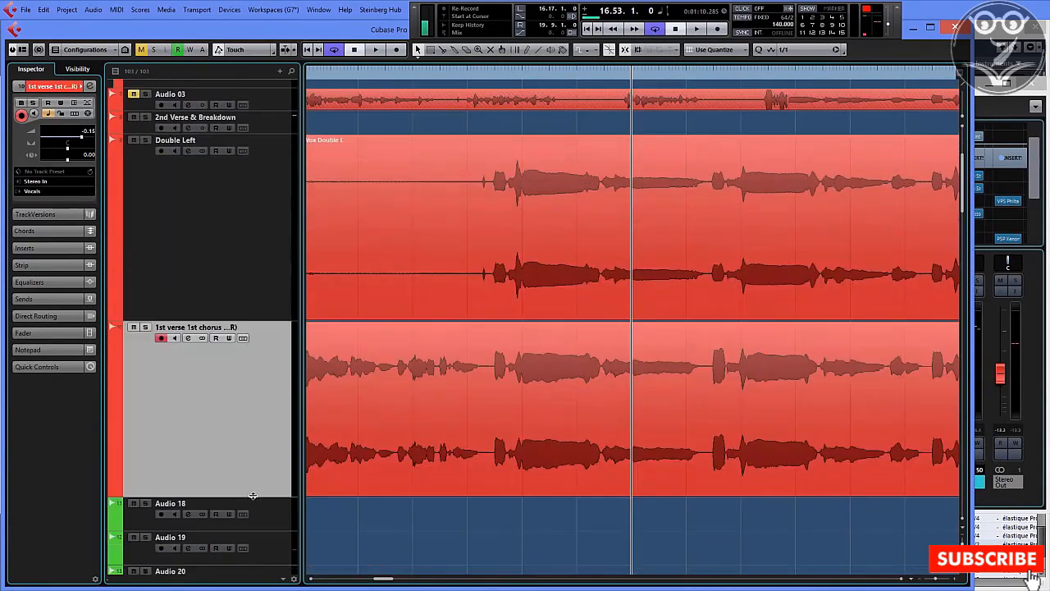
Select the Vox Double L event and play both vocals from 16.44.7 to about 16.63 to judge the double's timing.
left_click(548, 230)
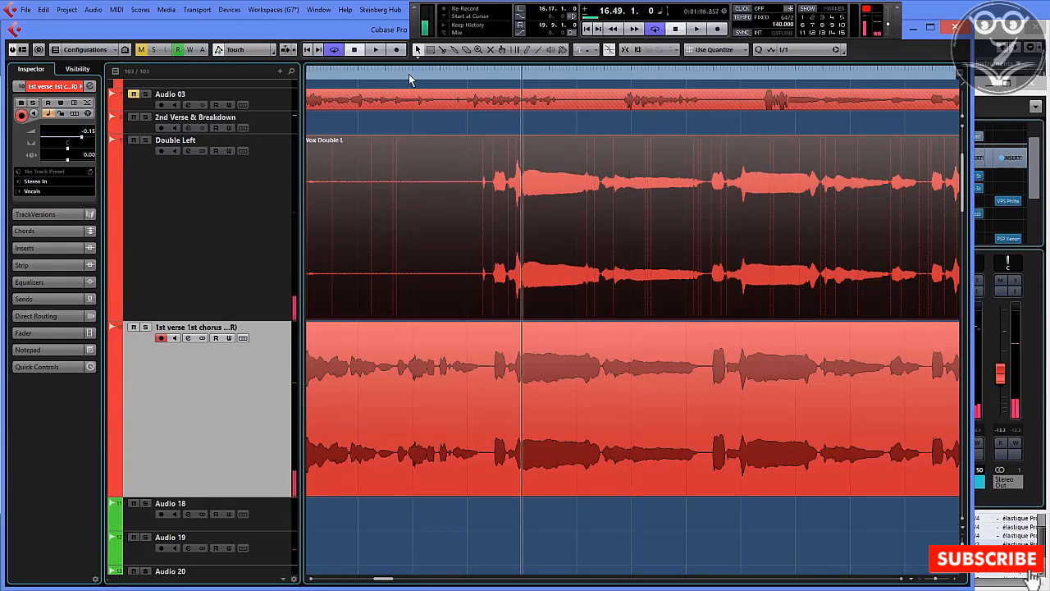
left_click(409, 74)
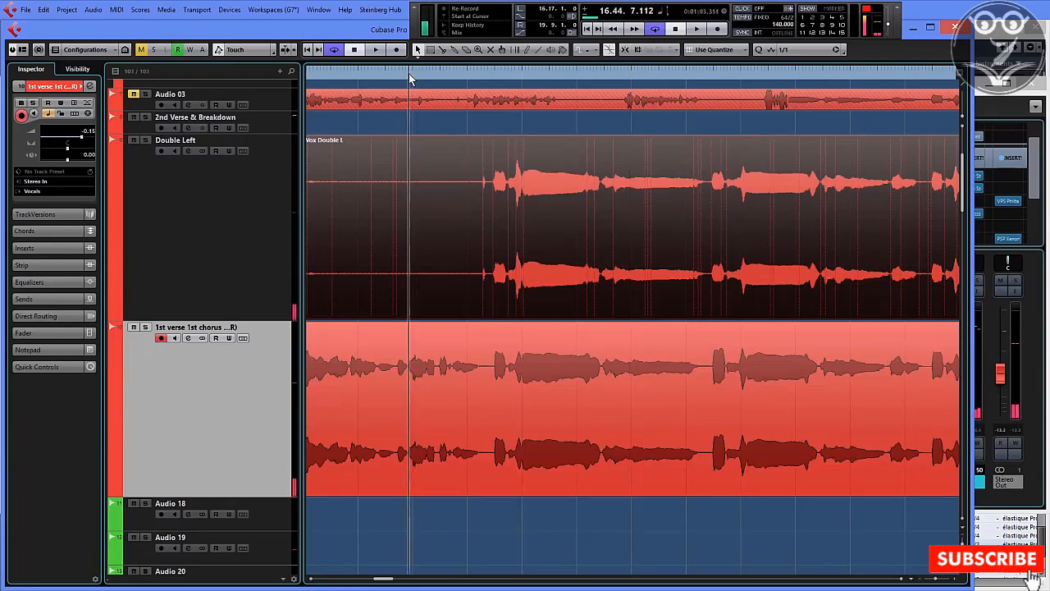
key("space")
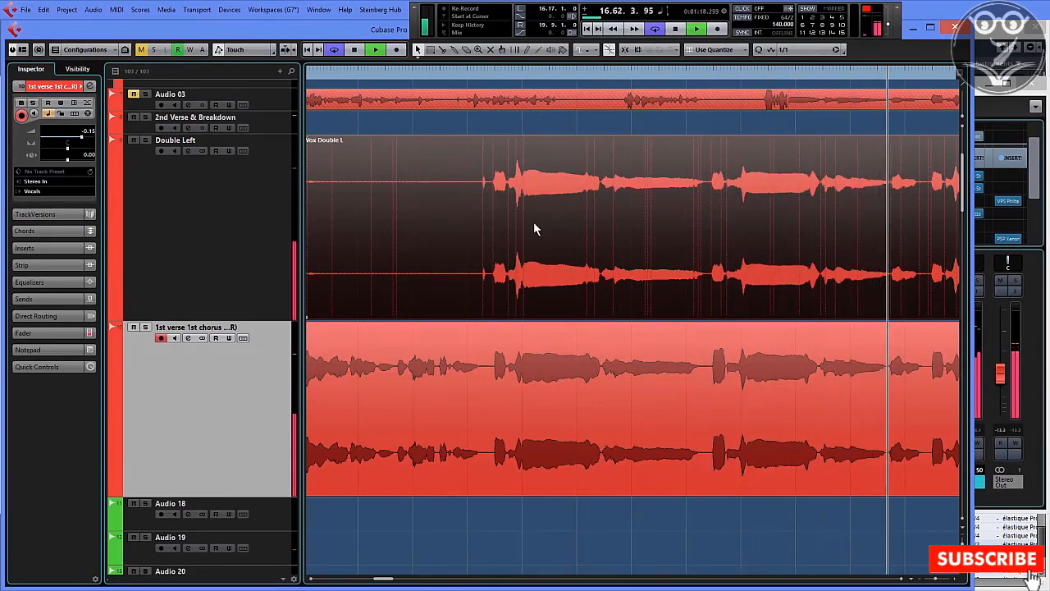
key("space")
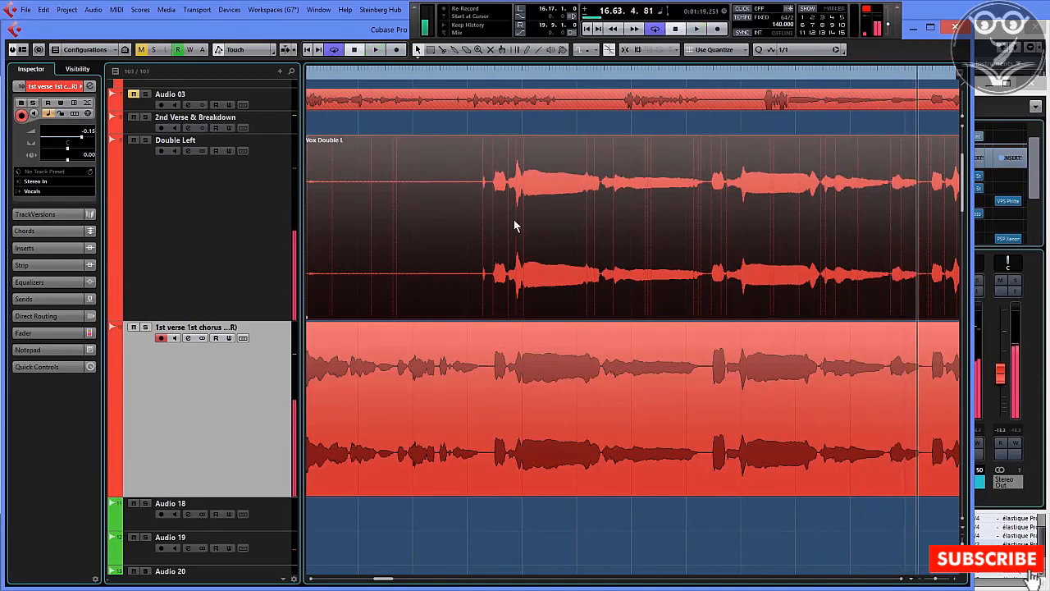
Split the Vox Double L event just before its first word near 16.48 and delete the silent part in front.
left_click(499, 77)
left_click_drag(499, 72, 510, 73)
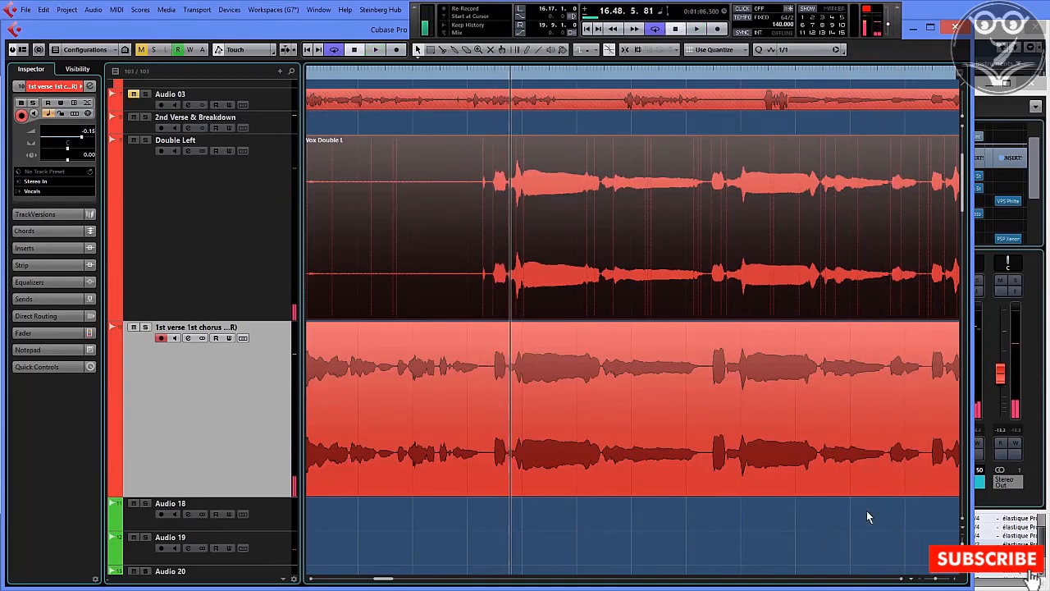
left_click(935, 581)
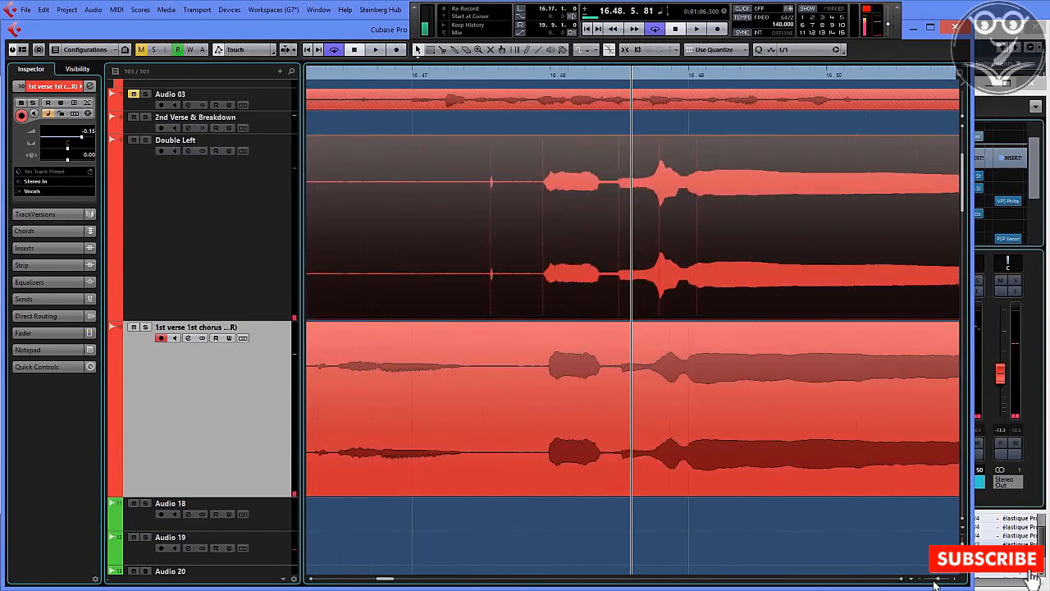
left_click(934, 581)
left_click(934, 581)
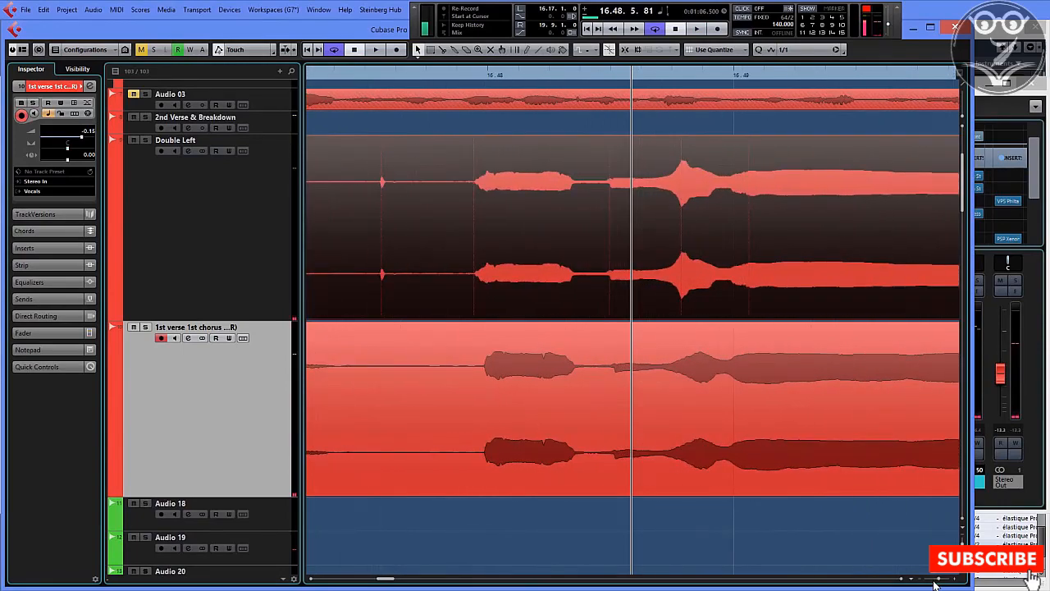
left_click(935, 581)
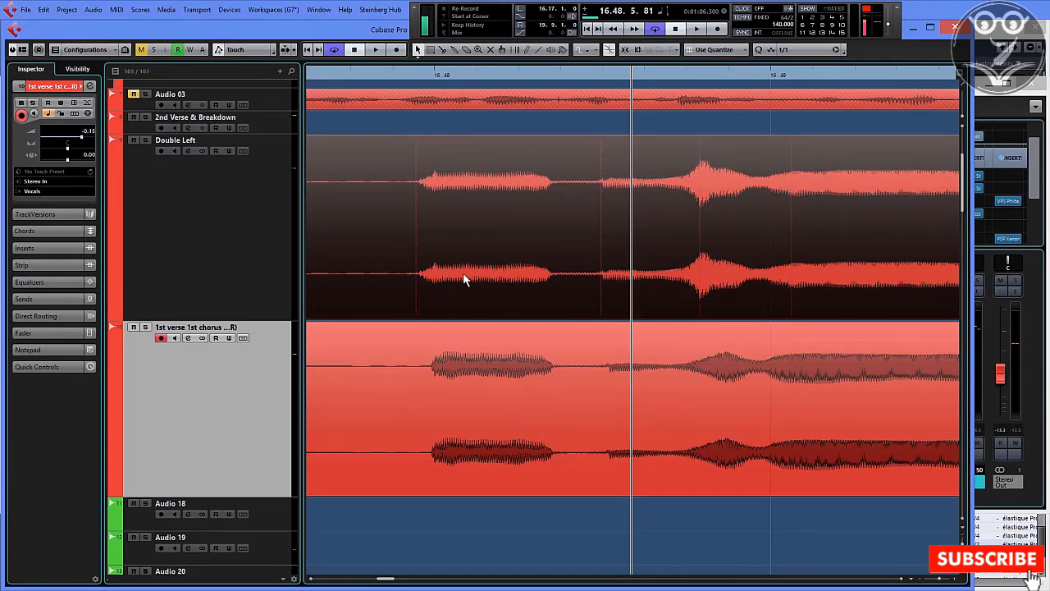
right_click(398, 228)
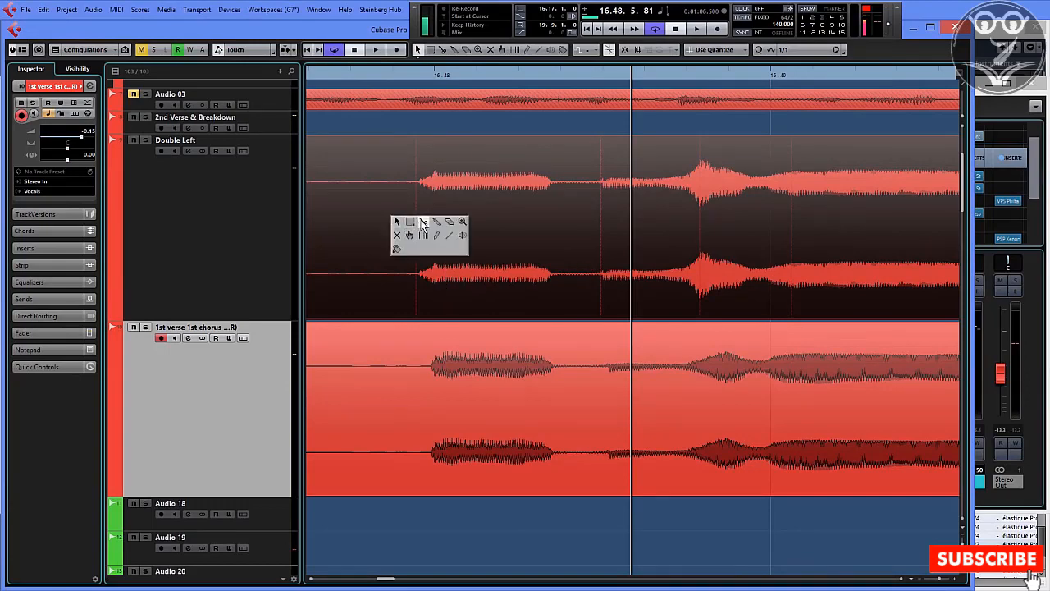
left_click(420, 223)
left_click(401, 236)
key("1")
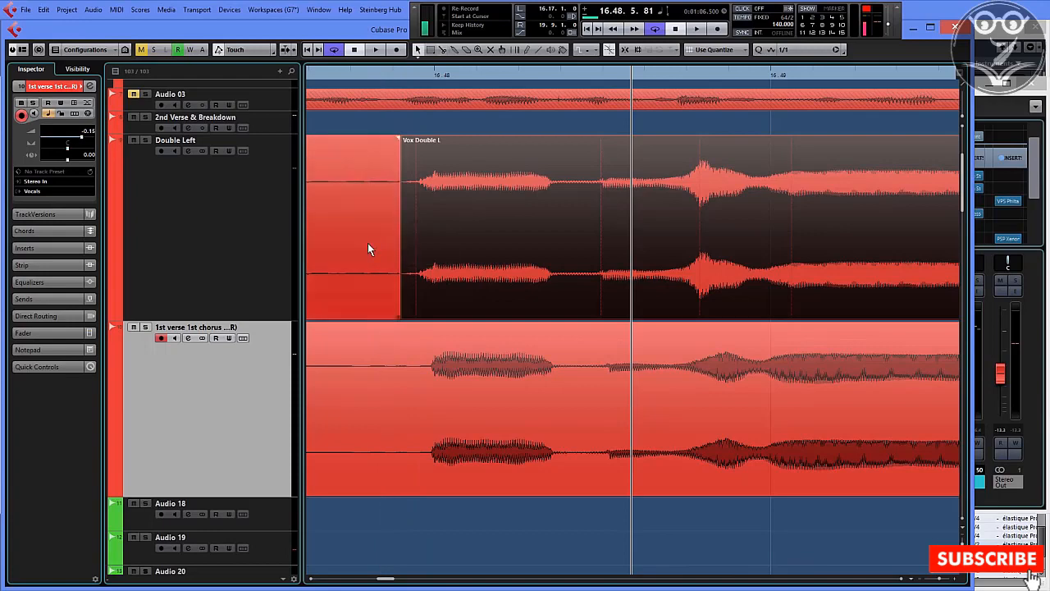
left_click(369, 246)
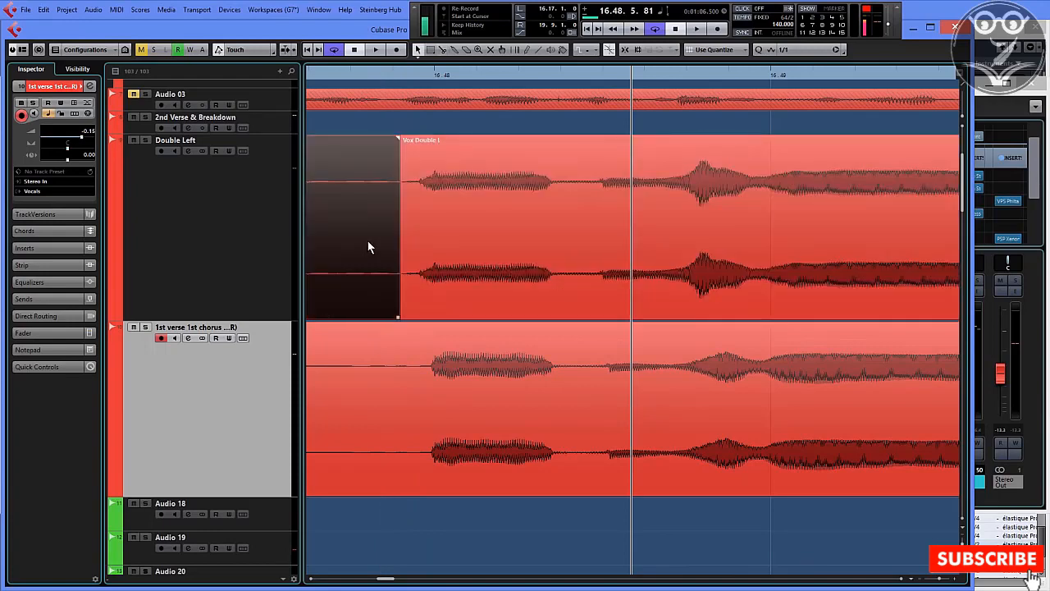
key("Delete")
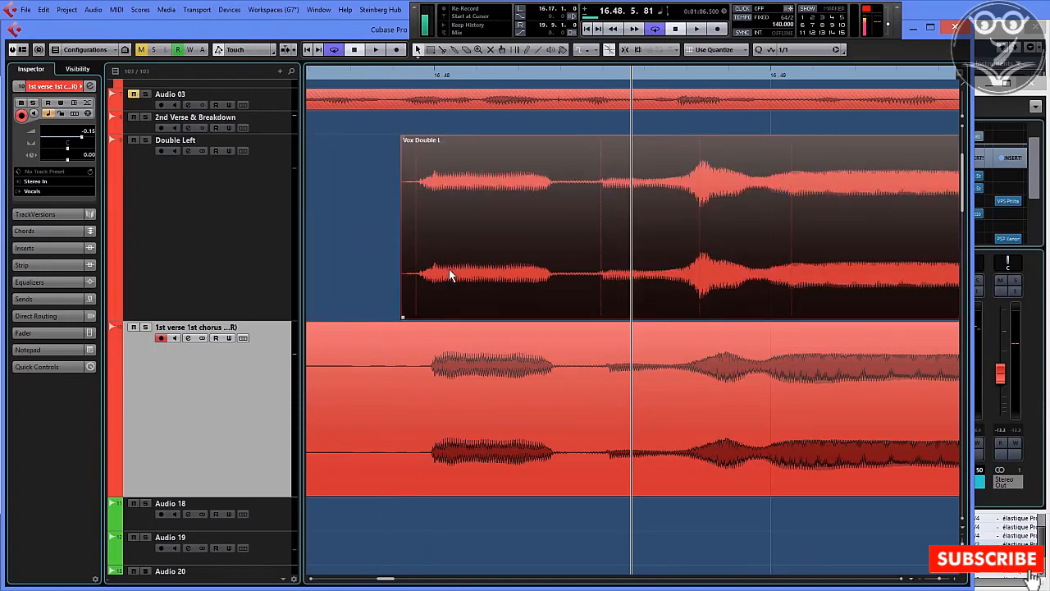
Shift the trimmed Vox Double L event slightly later to match the harmony's first word near 16.48, and compare the alignment up to 16.52.
left_click_drag(452, 279, 466, 277)
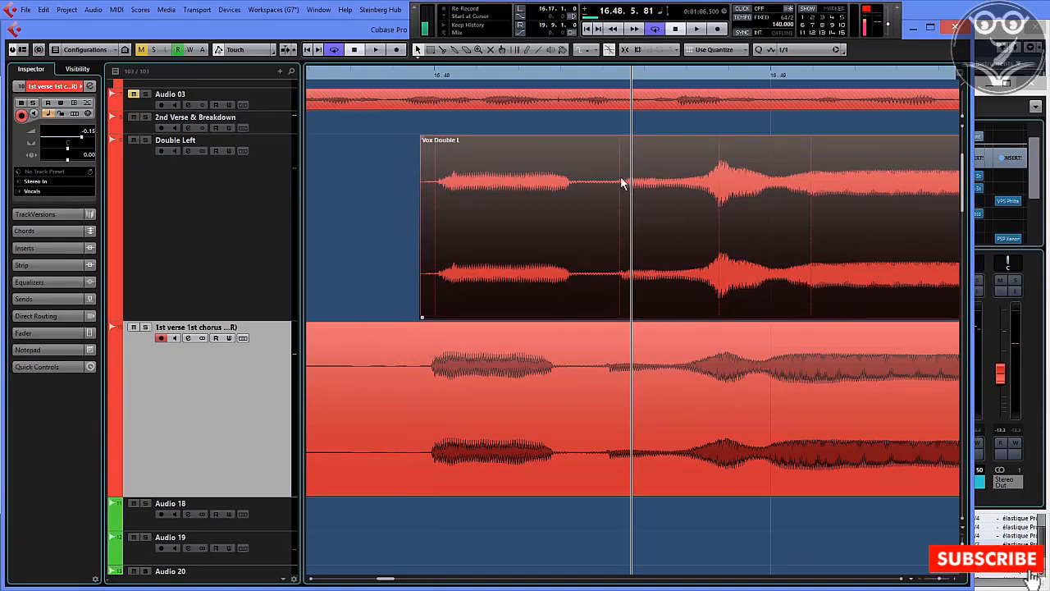
left_click_drag(556, 259, 550, 261)
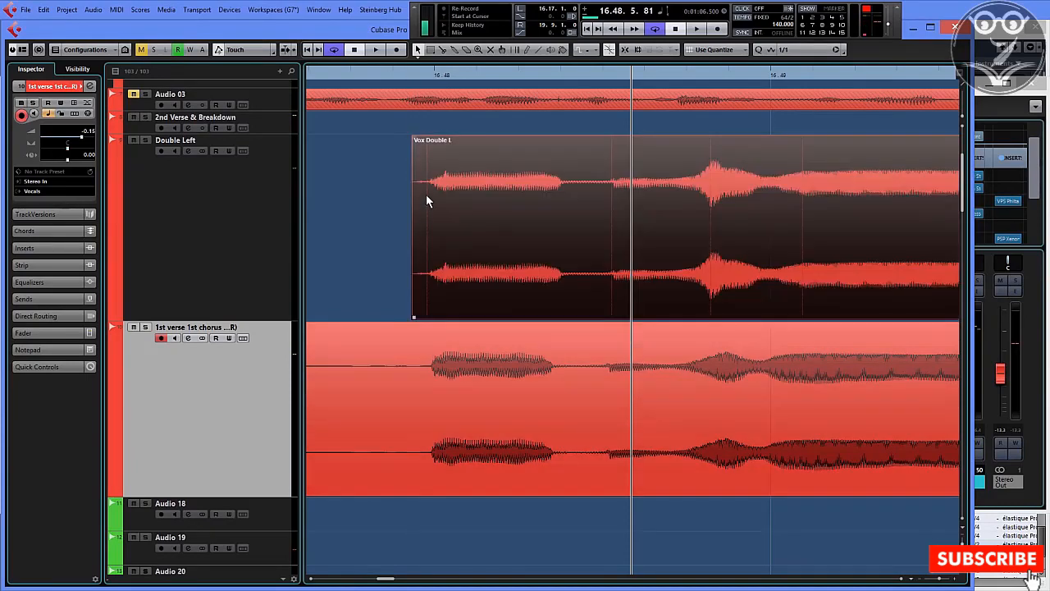
left_click(435, 75)
left_click_drag(431, 75, 433, 74)
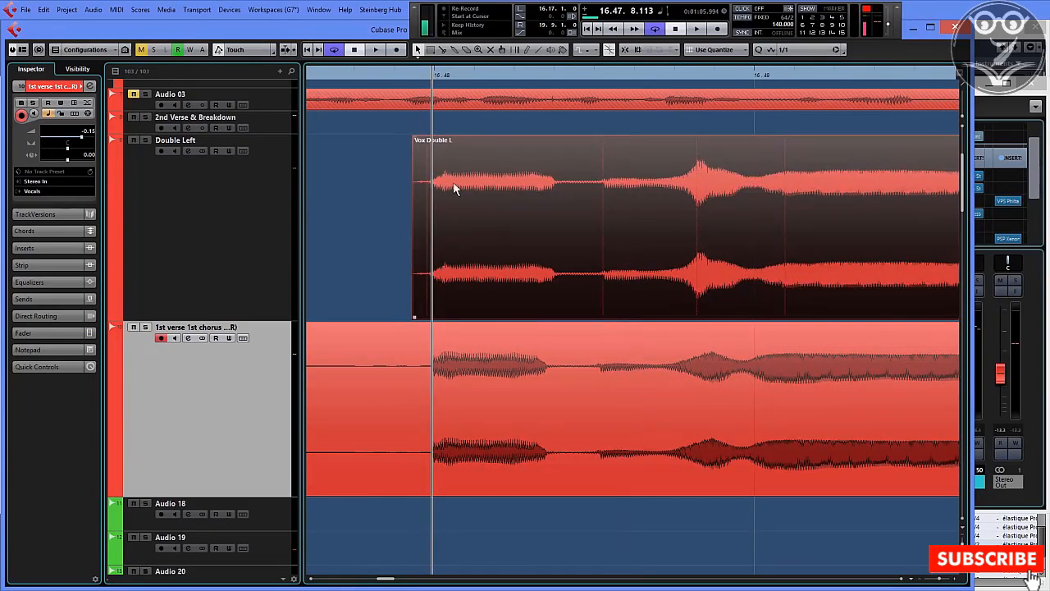
left_click_drag(470, 280, 476, 281)
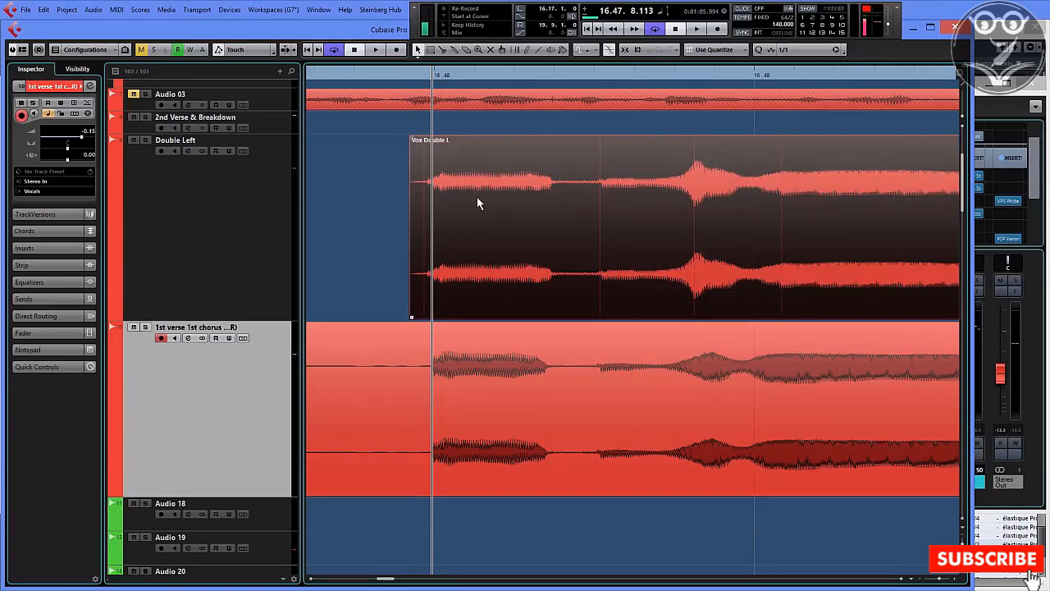
left_click(599, 73)
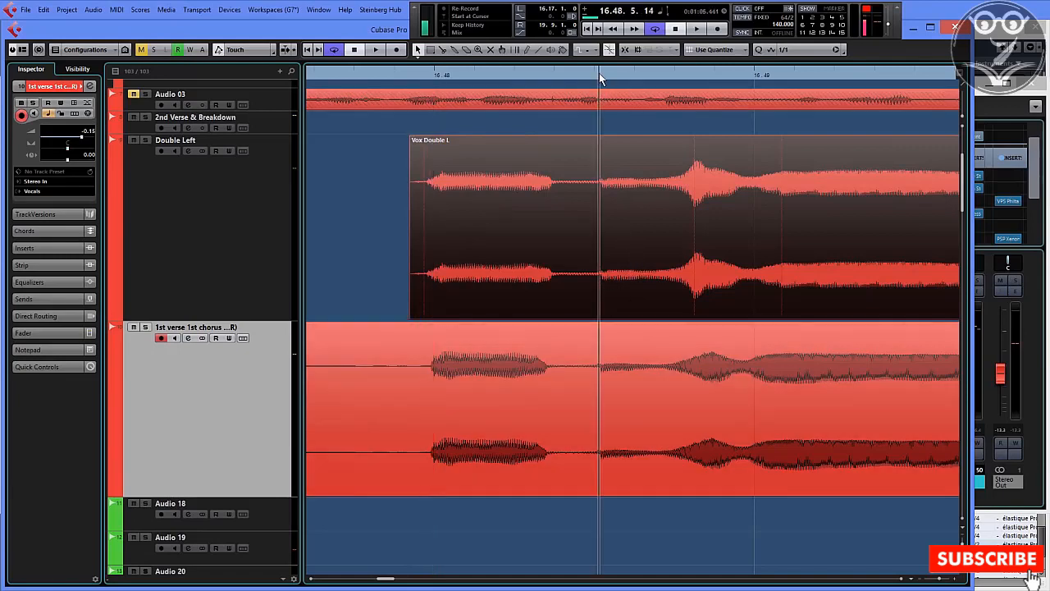
left_click_drag(601, 73, 764, 76)
left_click(902, 579)
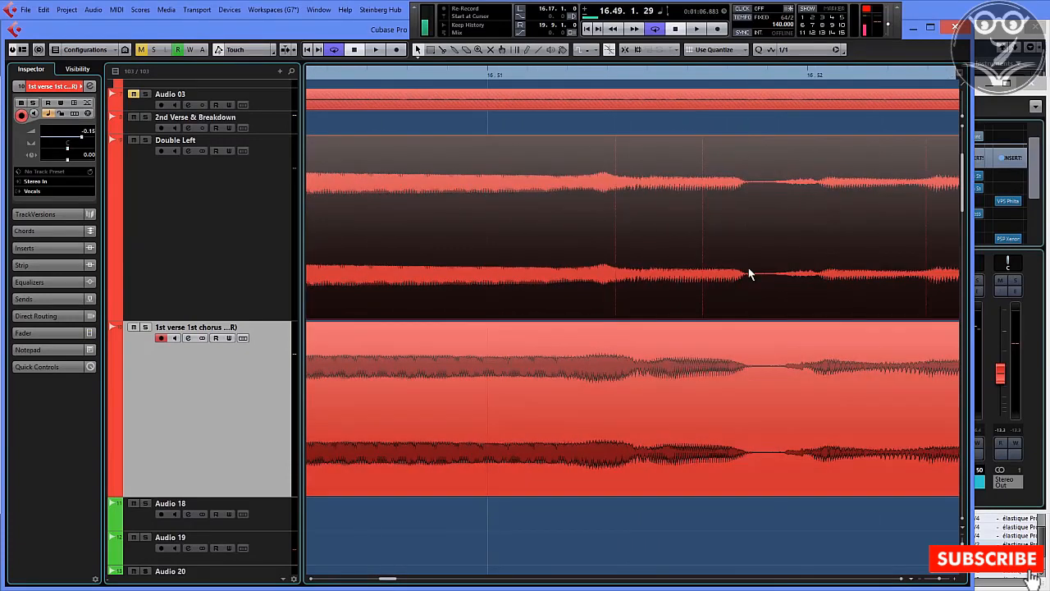
Split the Vox Double L event in the silence just before the short word near 16.56 and select the part before it.
left_click(901, 579)
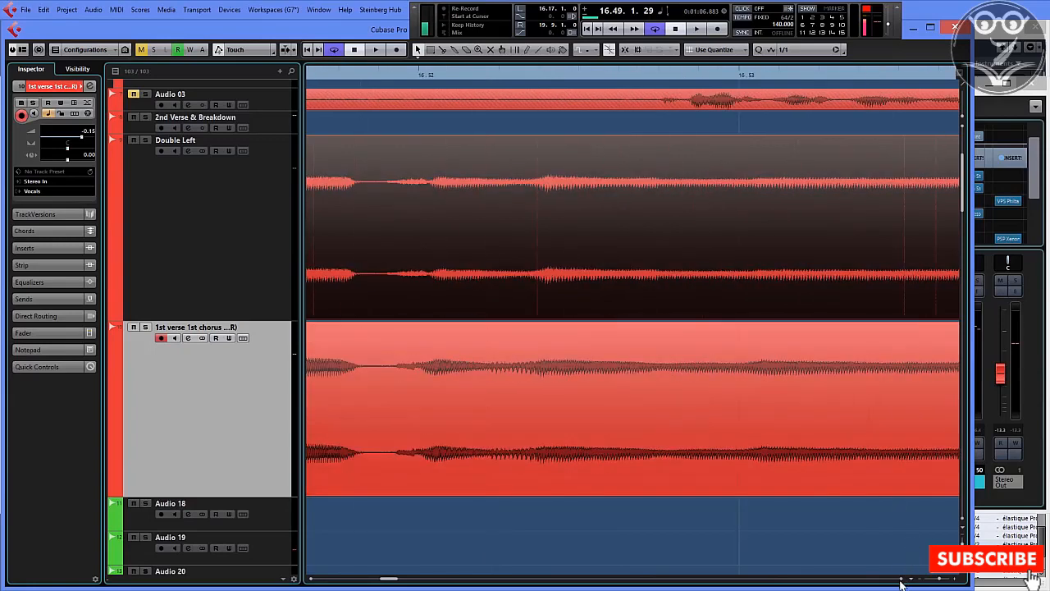
left_click(902, 579)
left_click(902, 580)
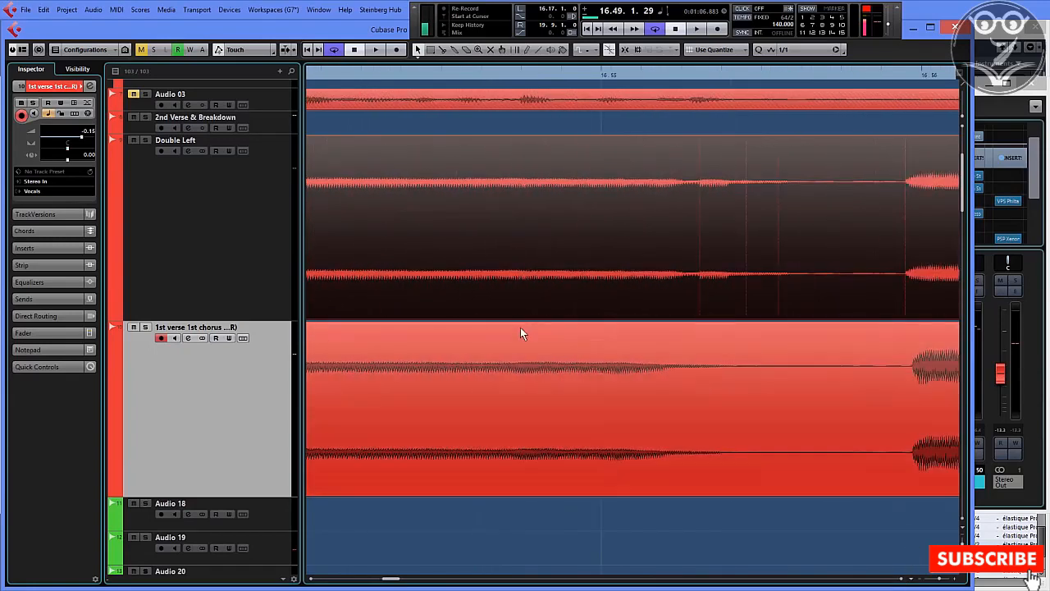
right_click(796, 249)
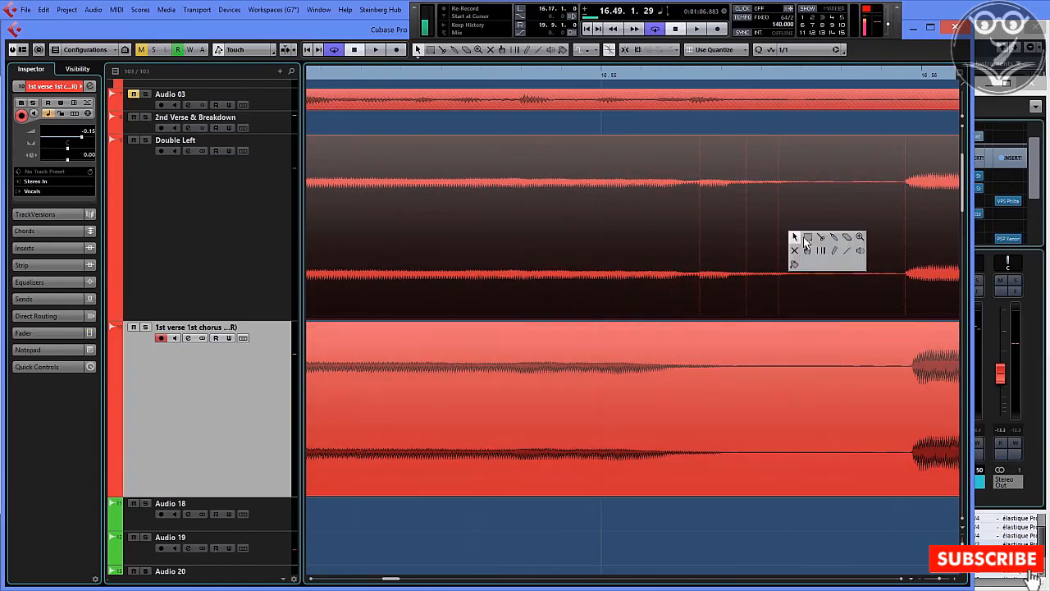
left_click(818, 240)
left_click(846, 226)
key("1")
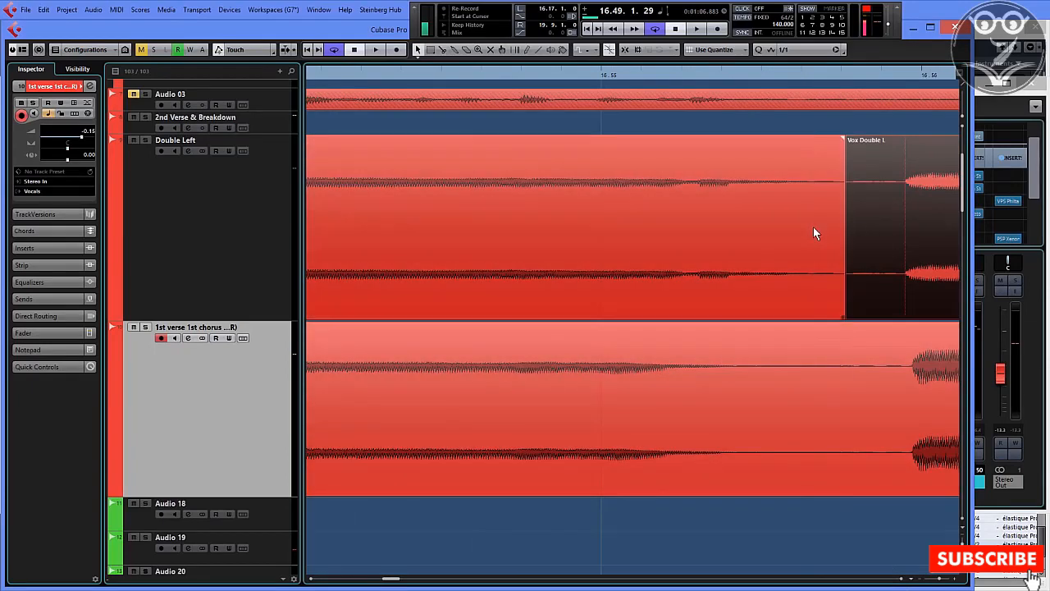
left_click(813, 227)
key("g")
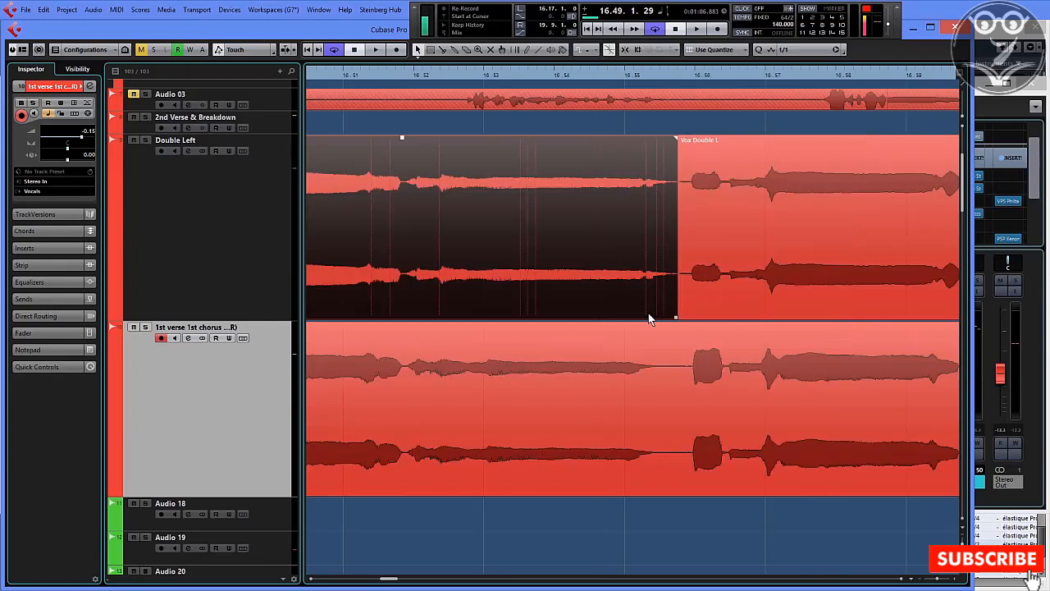
Split the Double Left vocal at about 16.51.8, isolating the phrase that runs to just before 16.56.
right_click(577, 270)
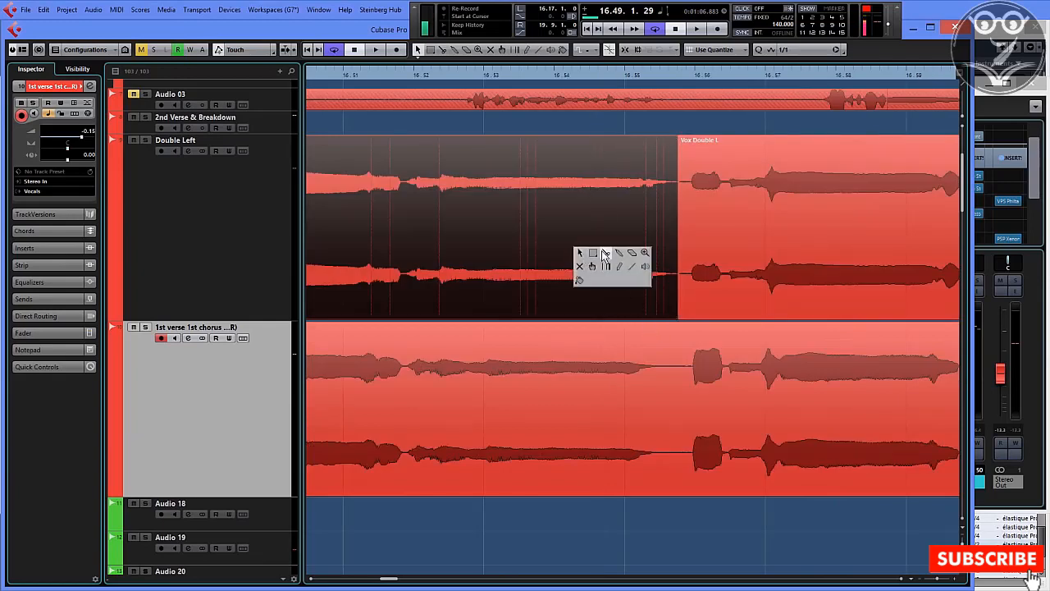
left_click(605, 254)
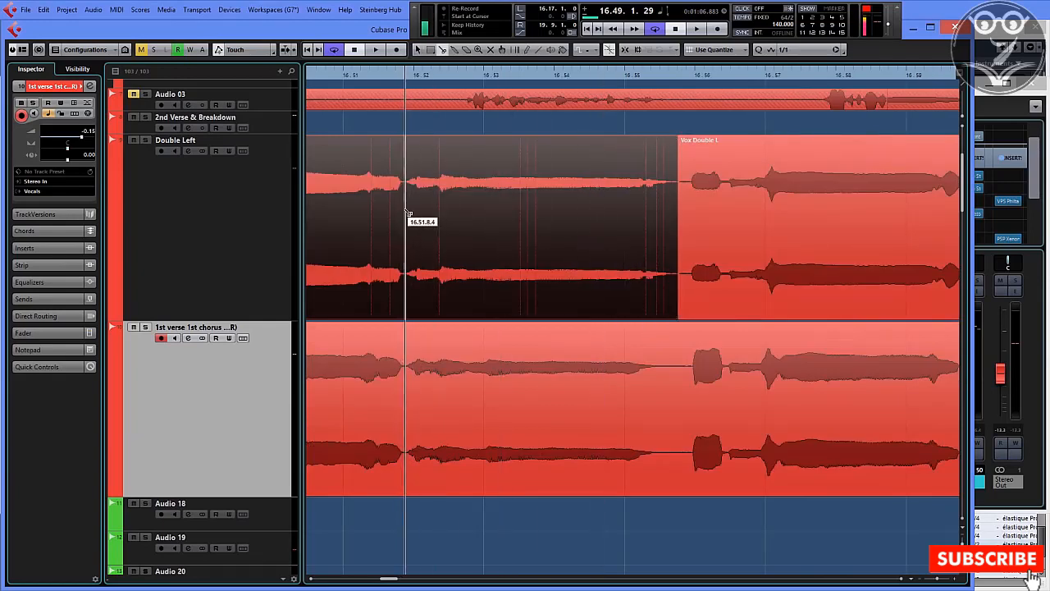
left_click(404, 212)
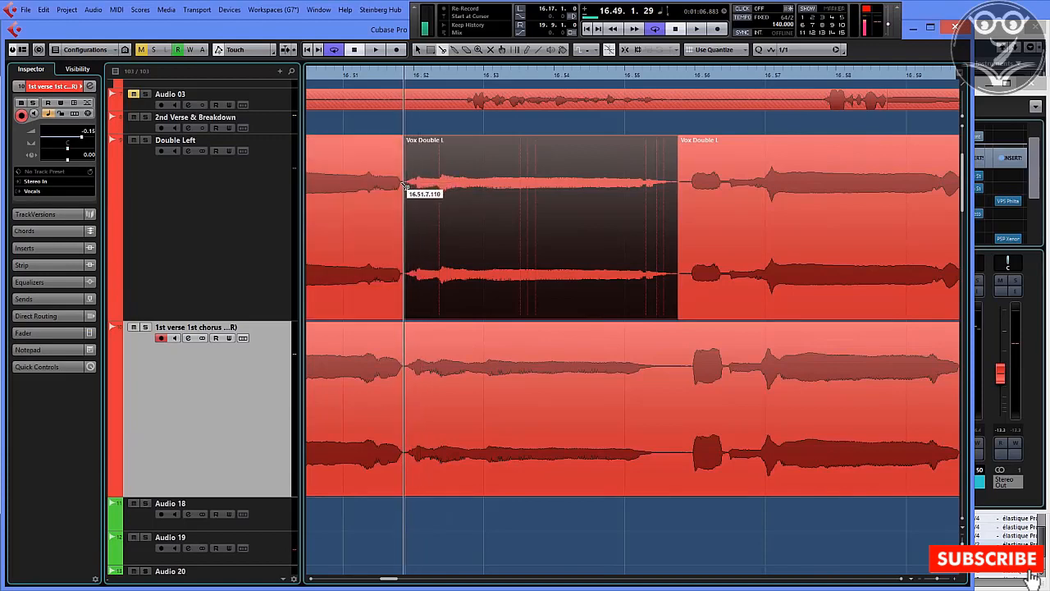
key("1")
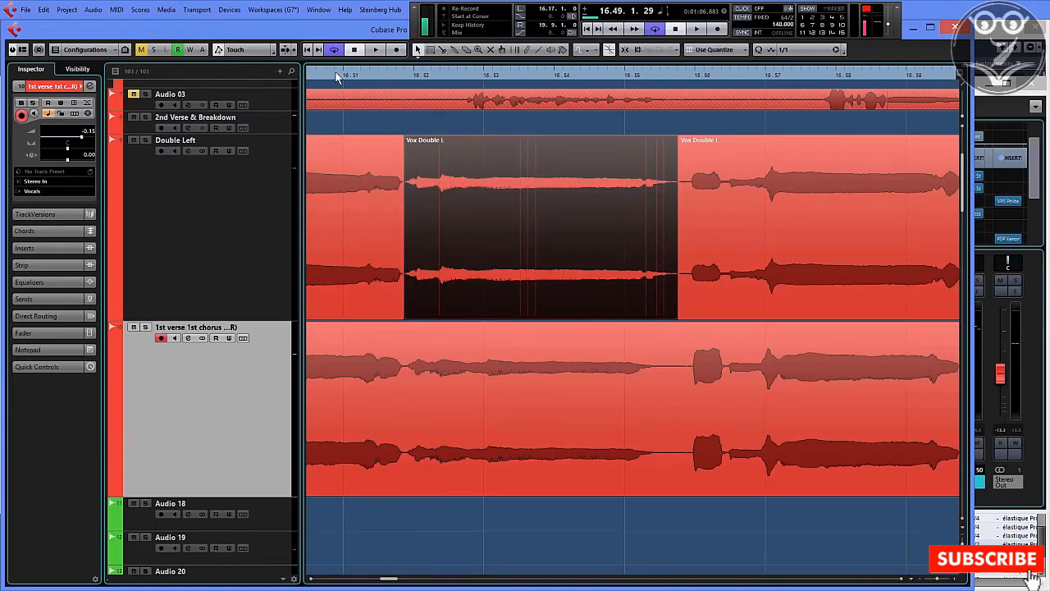
Time-stretch the isolated phrase's end back to about 16.55.4 to match the harmony, and play both vocals from 16.50.8.
left_click(418, 51)
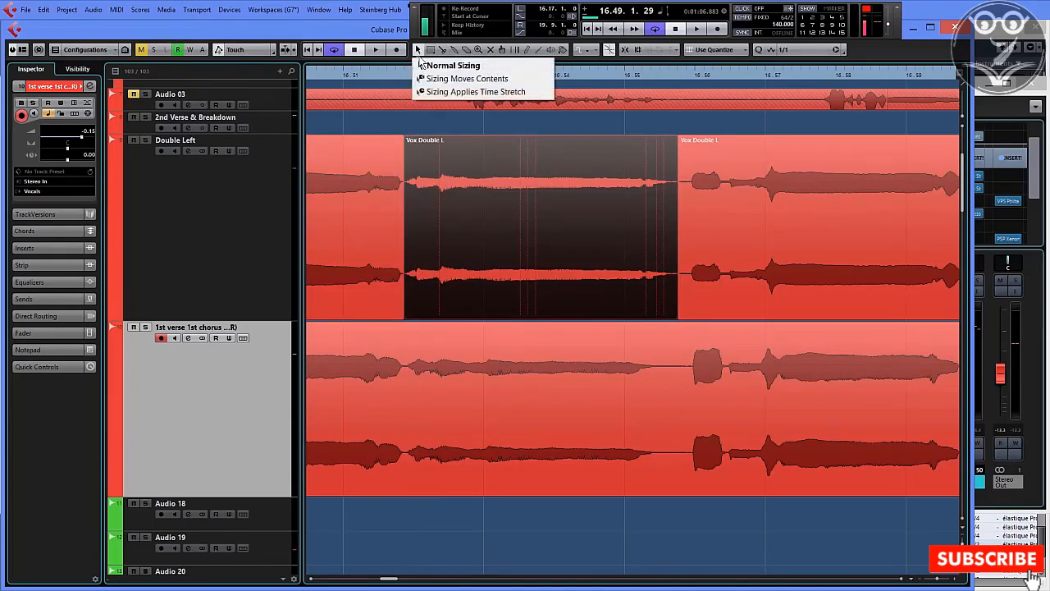
left_click(423, 89)
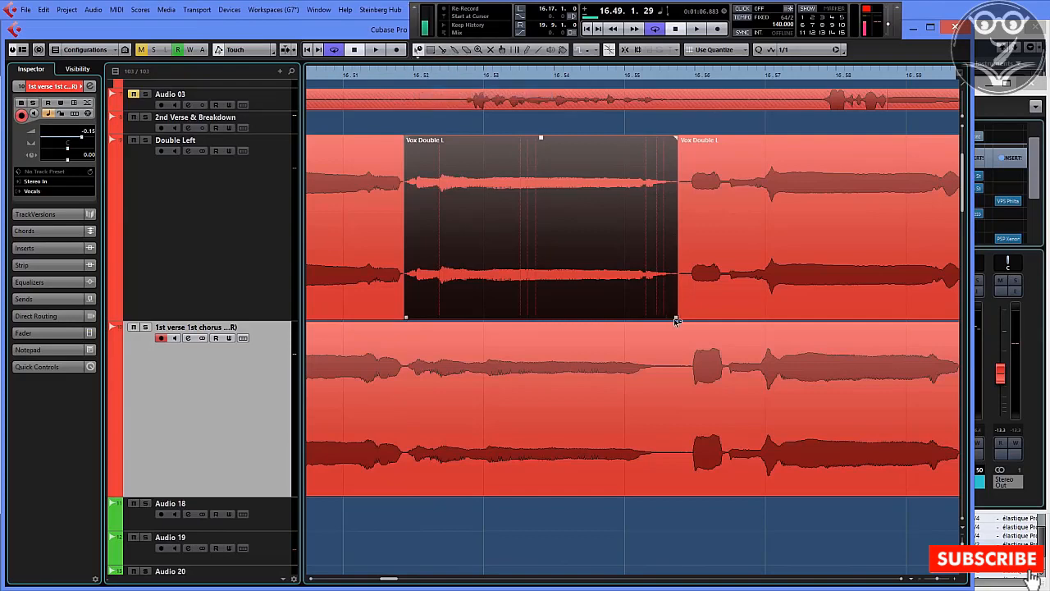
left_click_drag(675, 319, 661, 317)
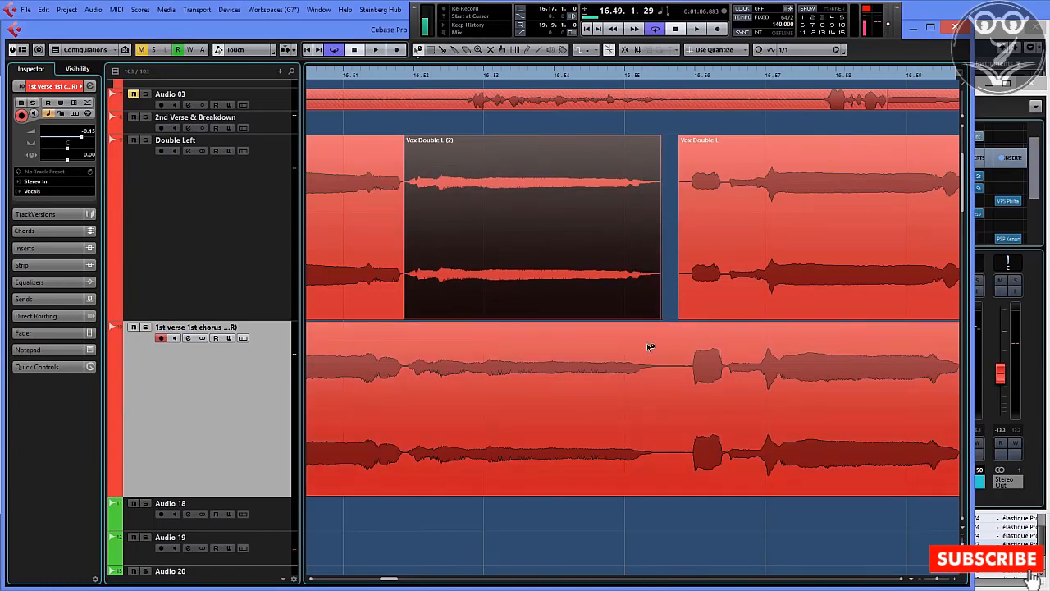
left_click(336, 76)
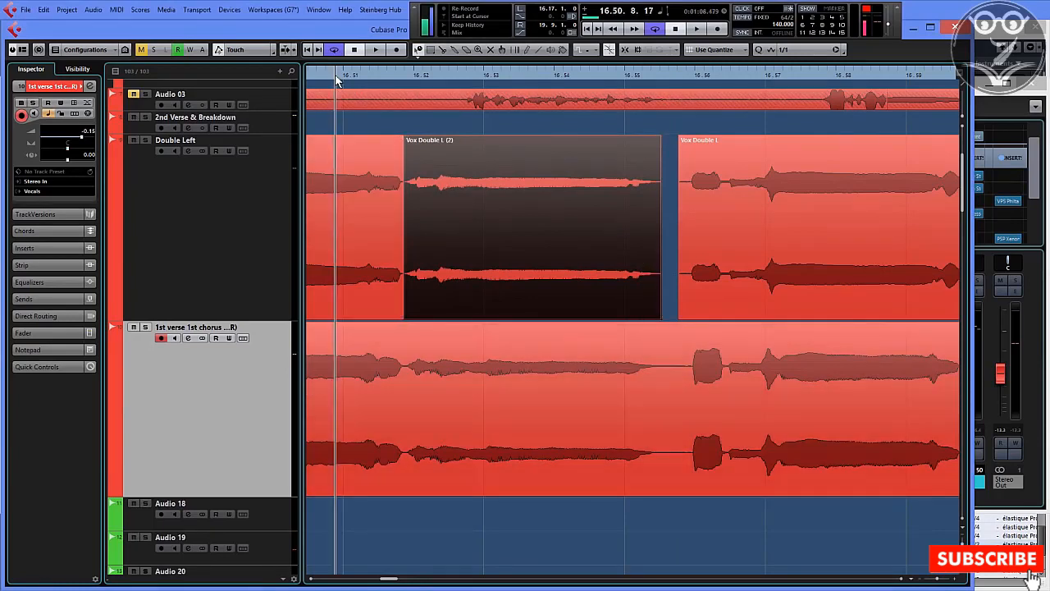
key("space")
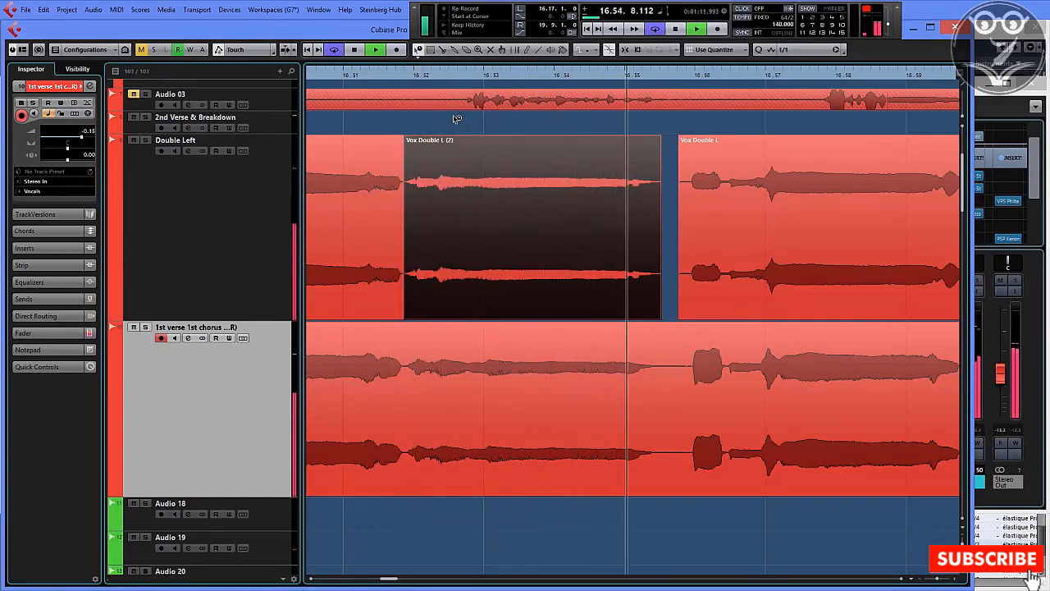
key("space")
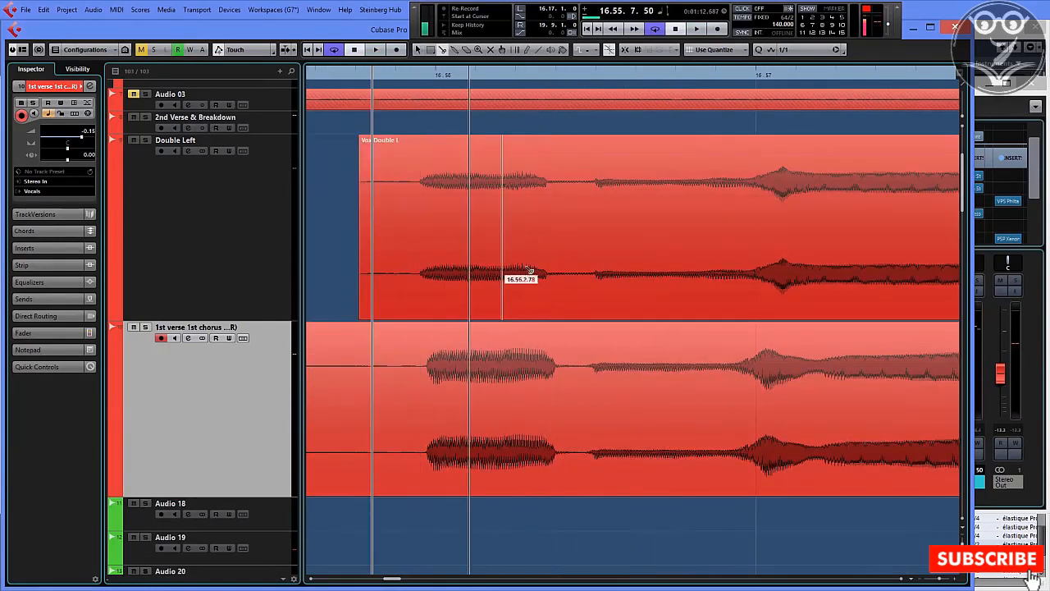
Split the double after its short word at about 16.56.4 and shift that word slightly later to match the harmony near 16.56.
left_click(588, 261)
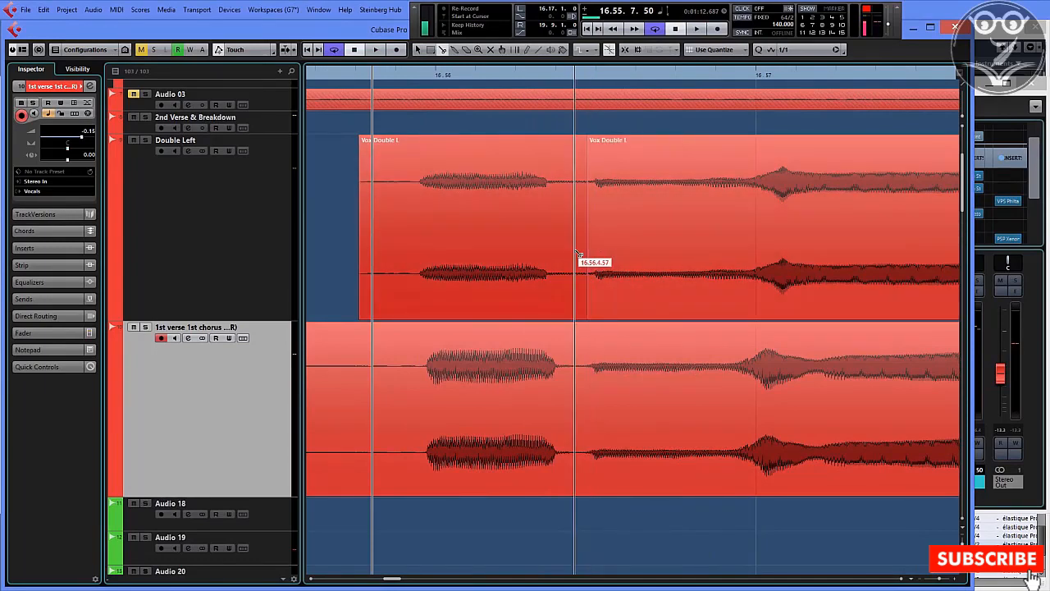
key("1")
left_click(573, 251)
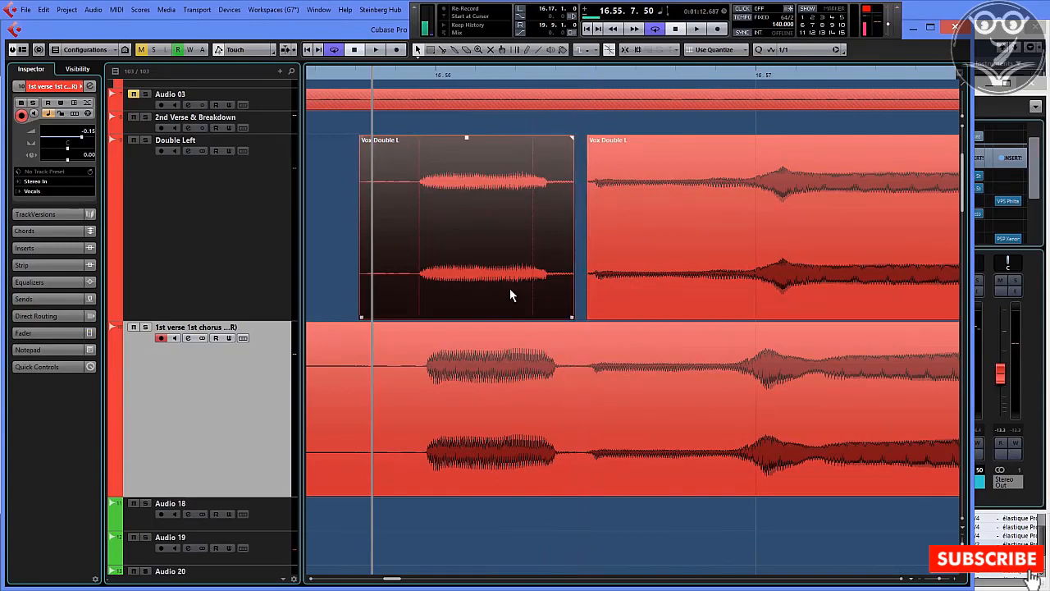
left_click_drag(513, 288, 521, 288)
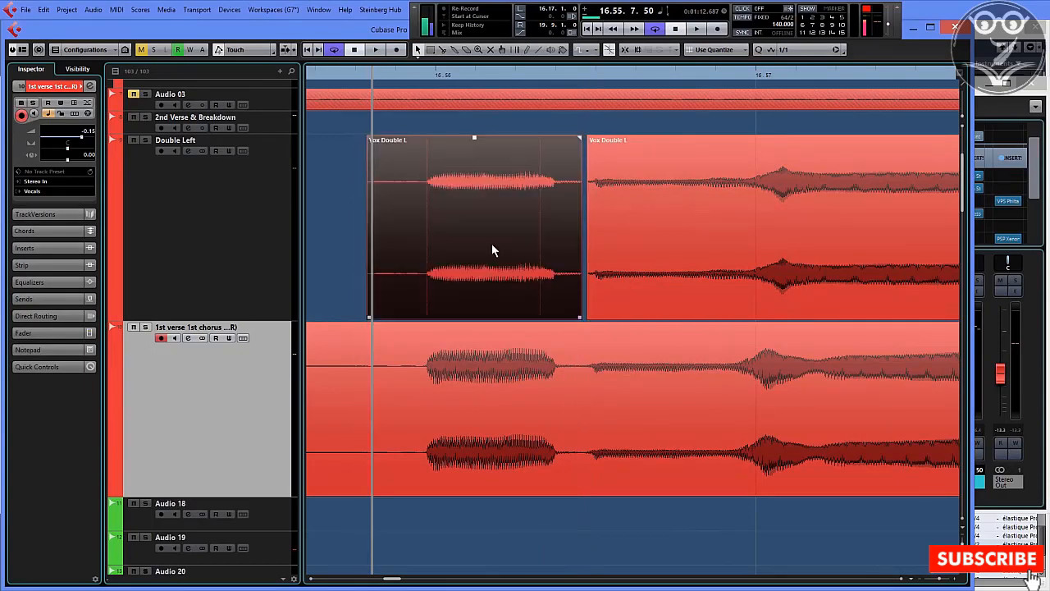
left_click(429, 73)
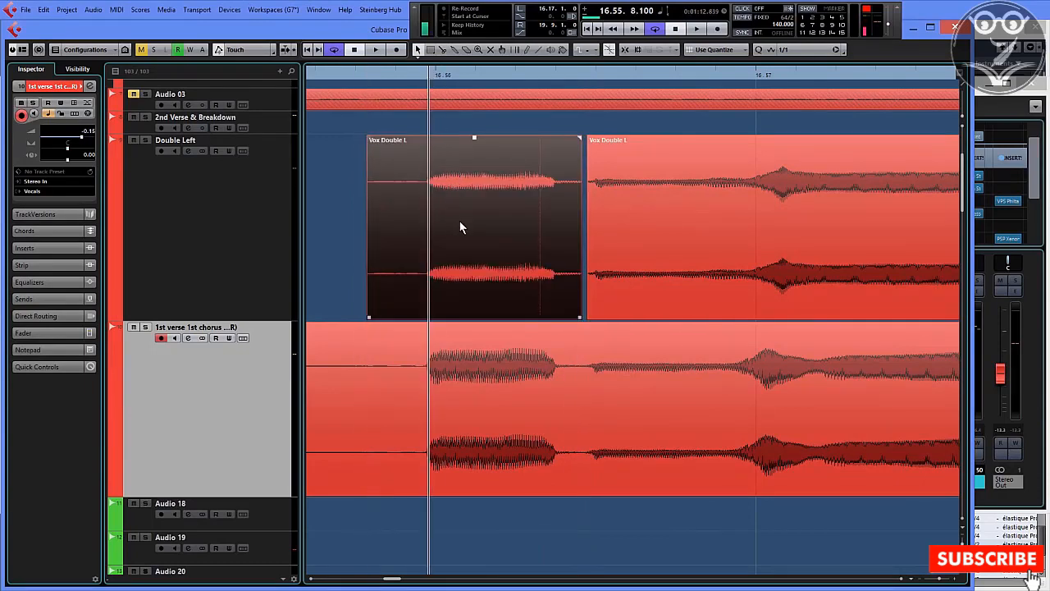
Extend the short word's event to meet the next phrase, crossfade the two events, and play the join from 16.55.7.
left_click_drag(580, 317, 590, 317)
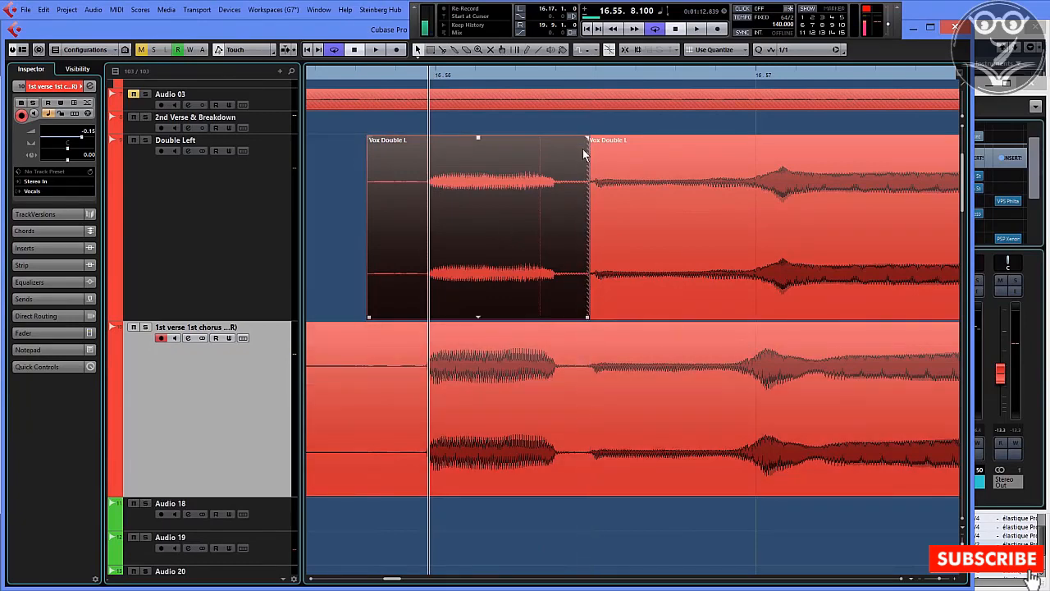
left_click_drag(575, 124, 611, 182)
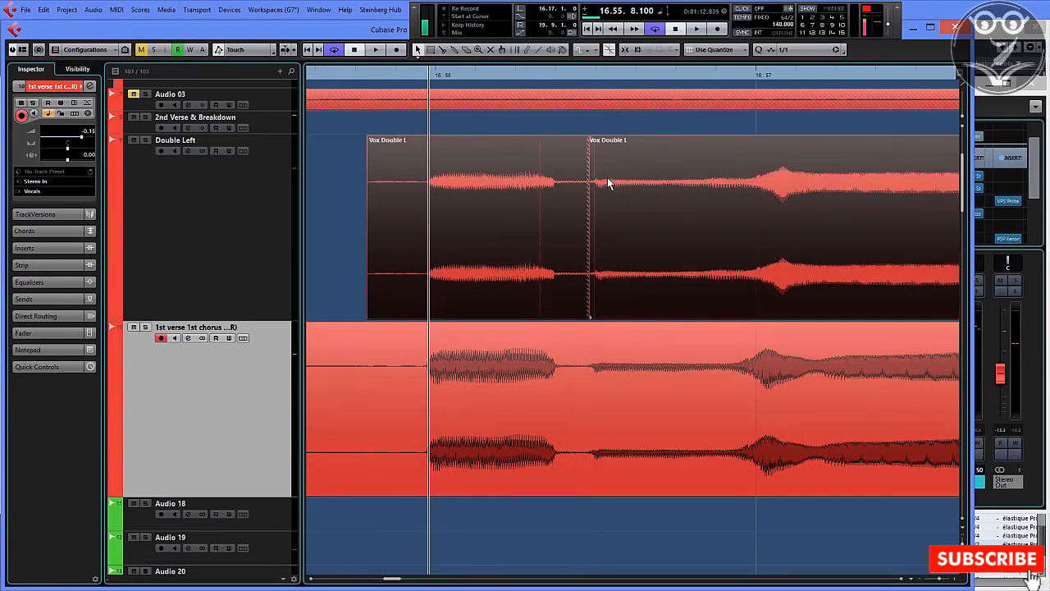
key("x")
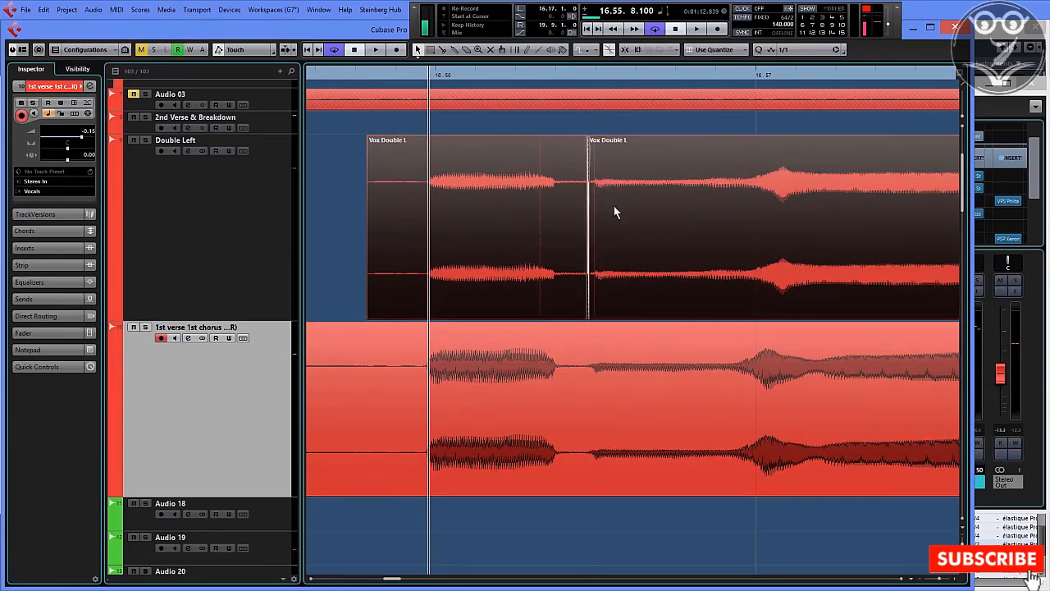
left_click(361, 78)
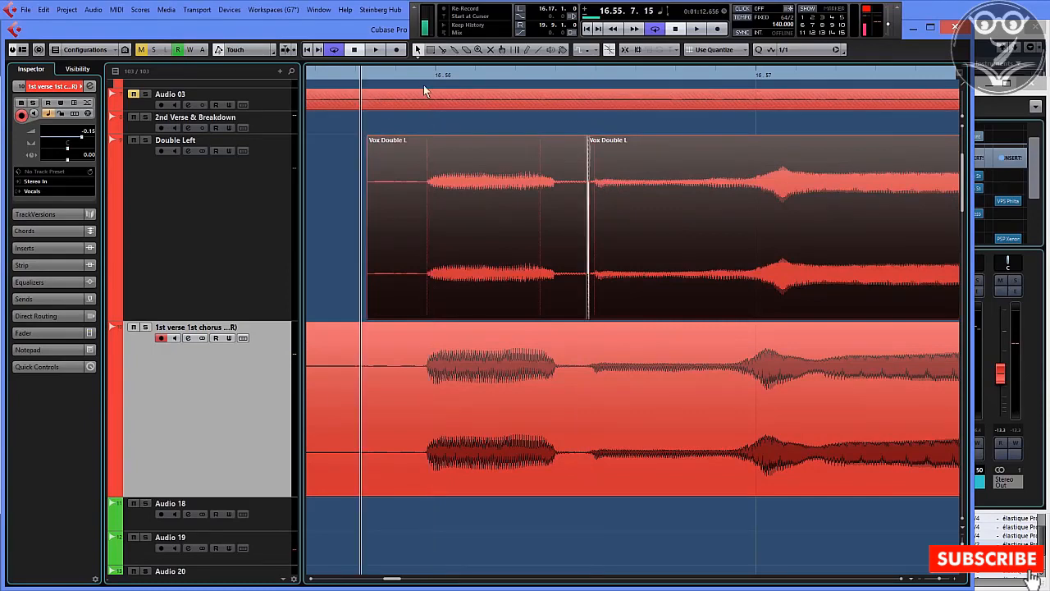
key("space")
key("space")
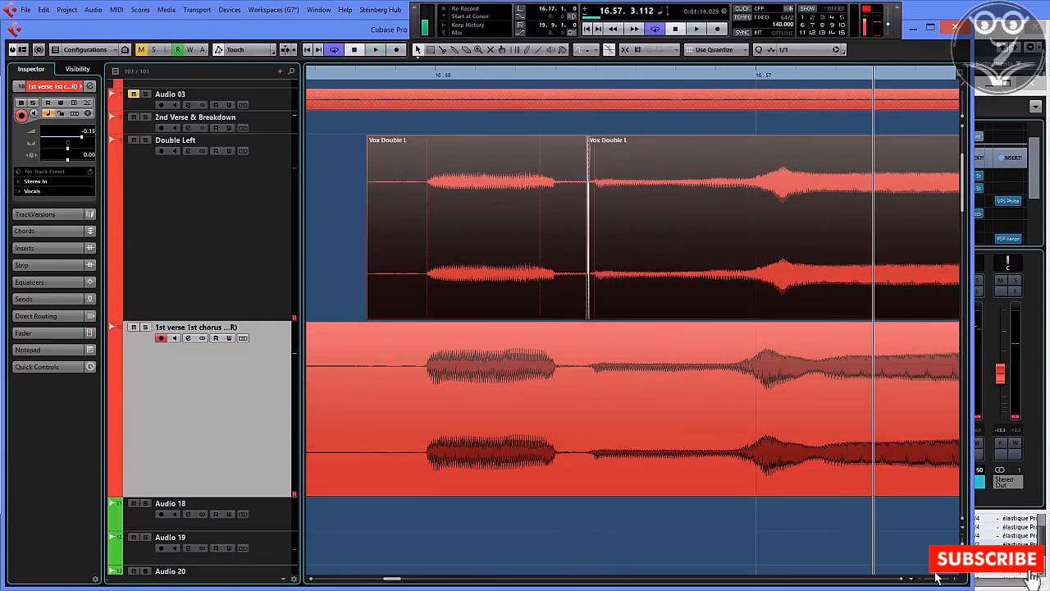
Split the long Vox Double L phrase at the gap near 16.59.8.
left_click_drag(942, 579, 939, 579)
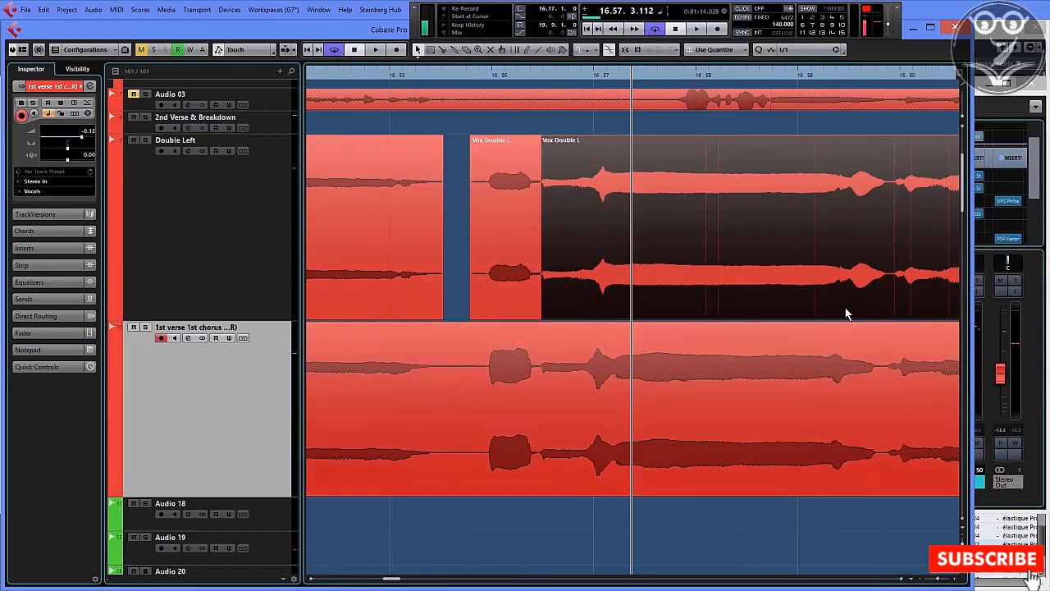
right_click(872, 243)
left_click(893, 241)
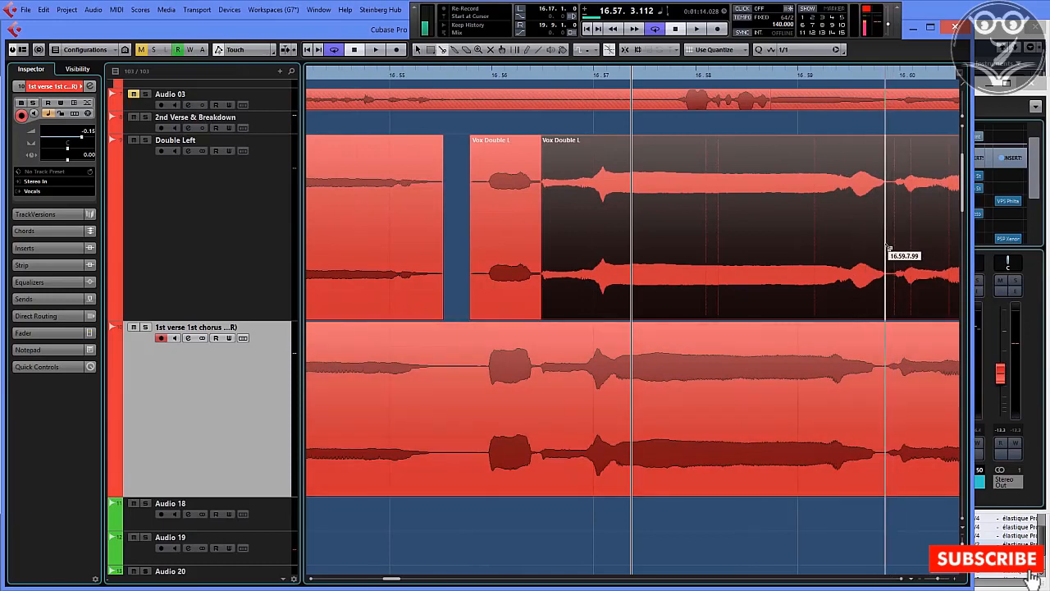
left_click(893, 241)
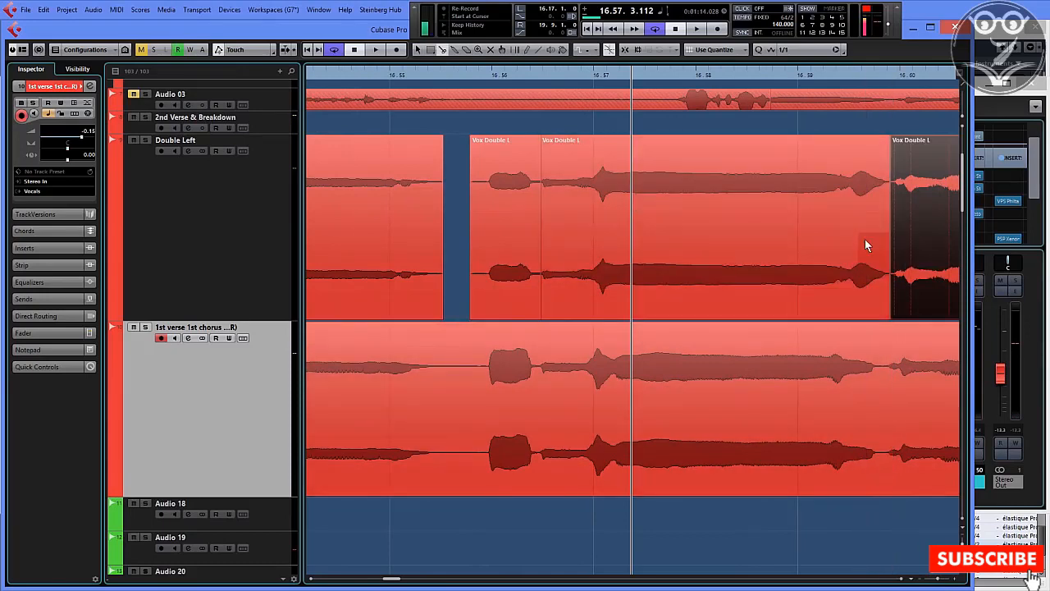
Time-stretch the long phrase's end back to about 16.59.6 to match the harmony, and play both vocals from 16.56.2.
left_click(842, 247)
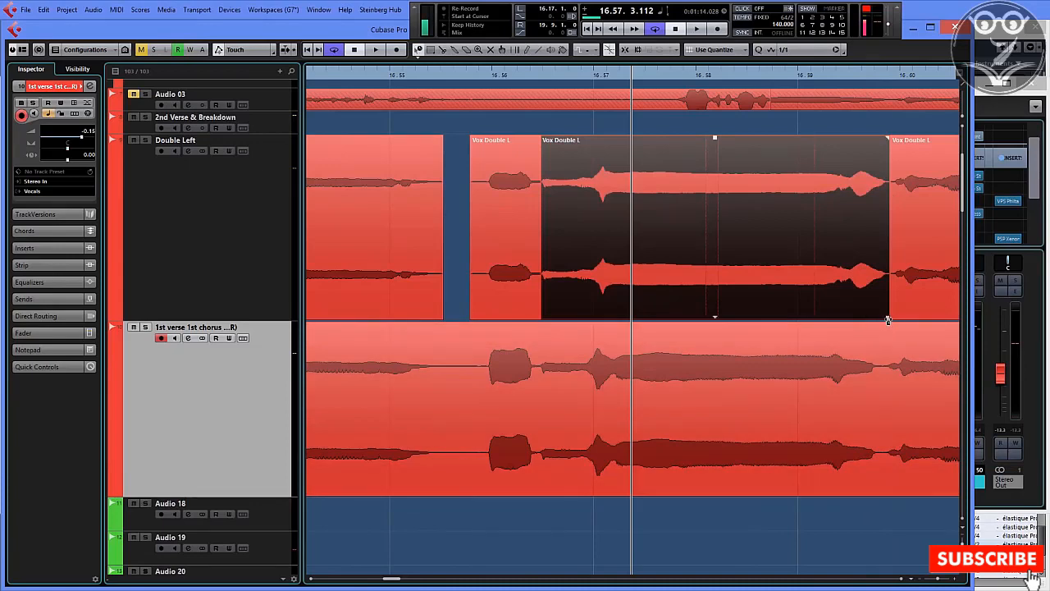
left_click_drag(888, 320, 871, 323)
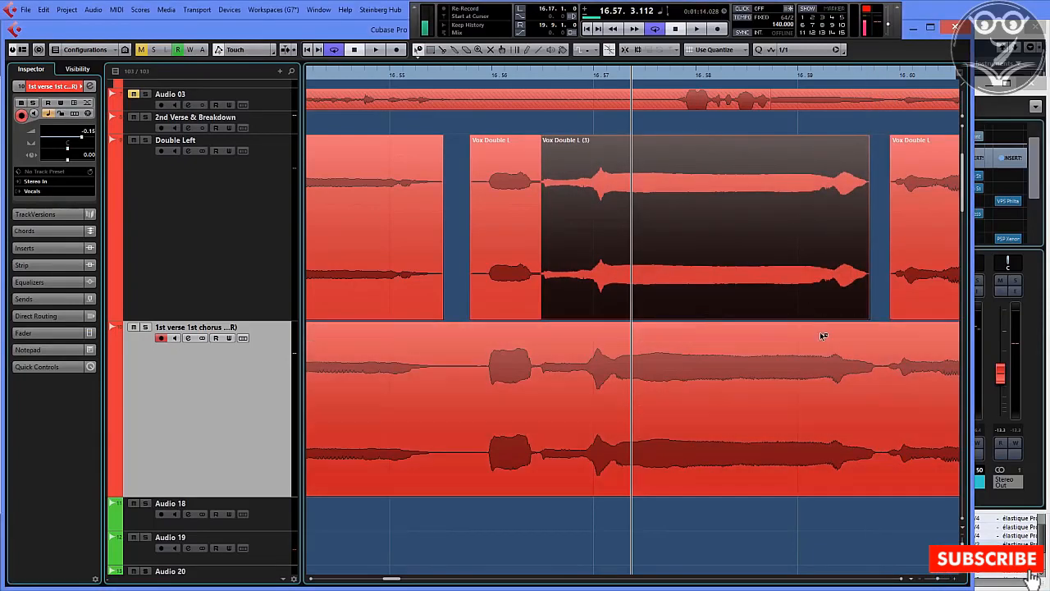
left_click(512, 74)
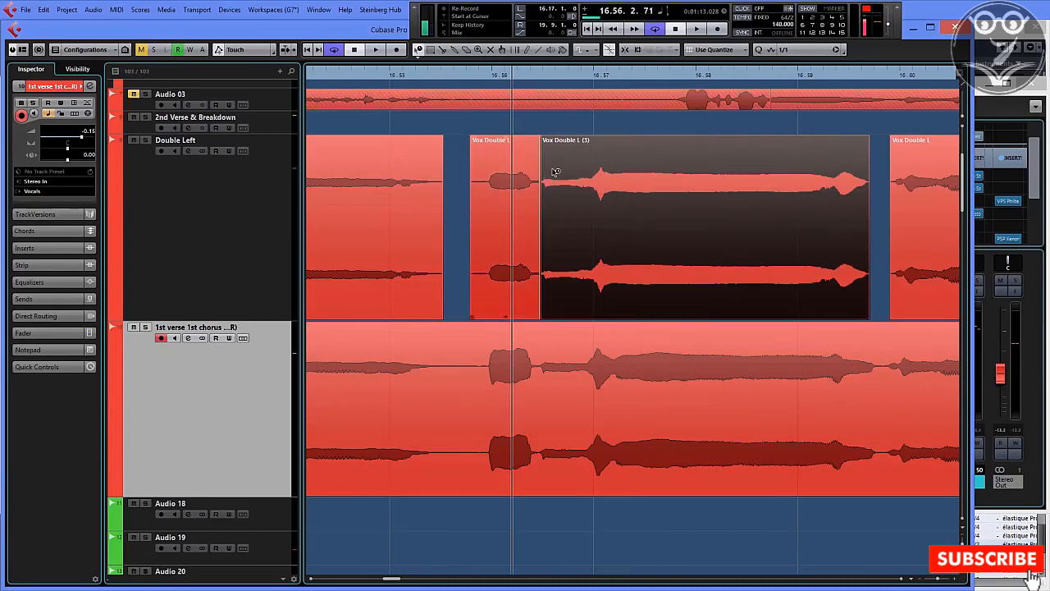
key("space")
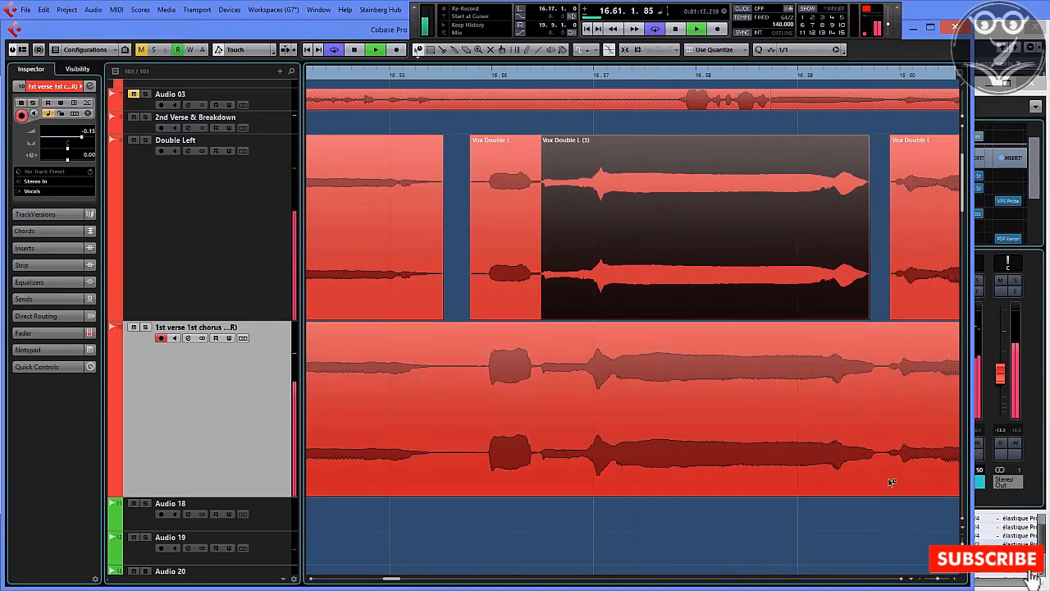
key("space")
Shift the following Vox Double L event slightly earlier to match the harmony near 16.60, and compare the alignment up to 16.64.
left_click(901, 580)
left_click(901, 579)
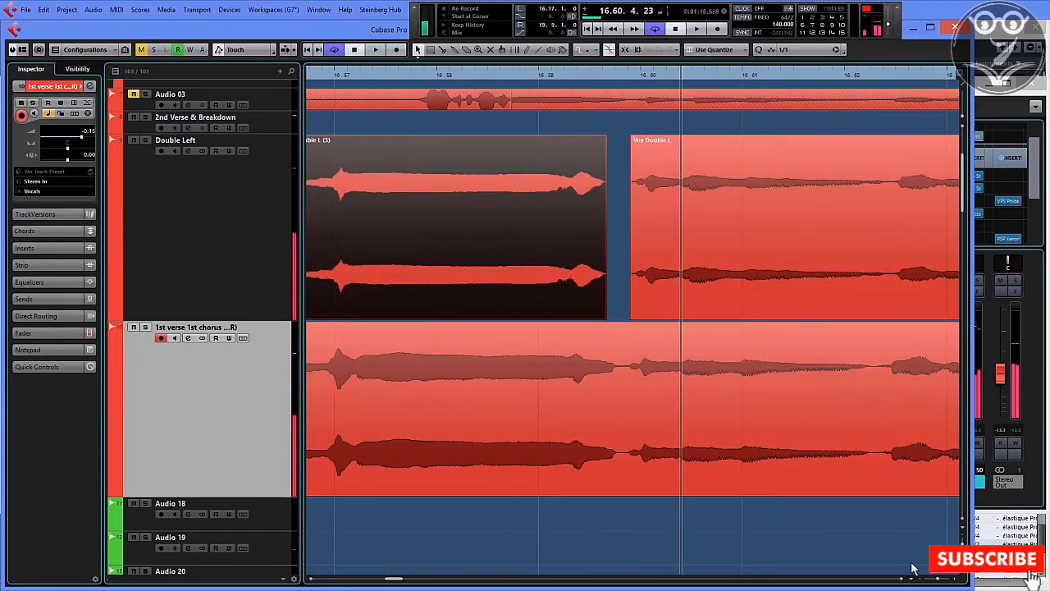
left_click(945, 579)
left_click(945, 579)
left_click(945, 579)
left_click(945, 579)
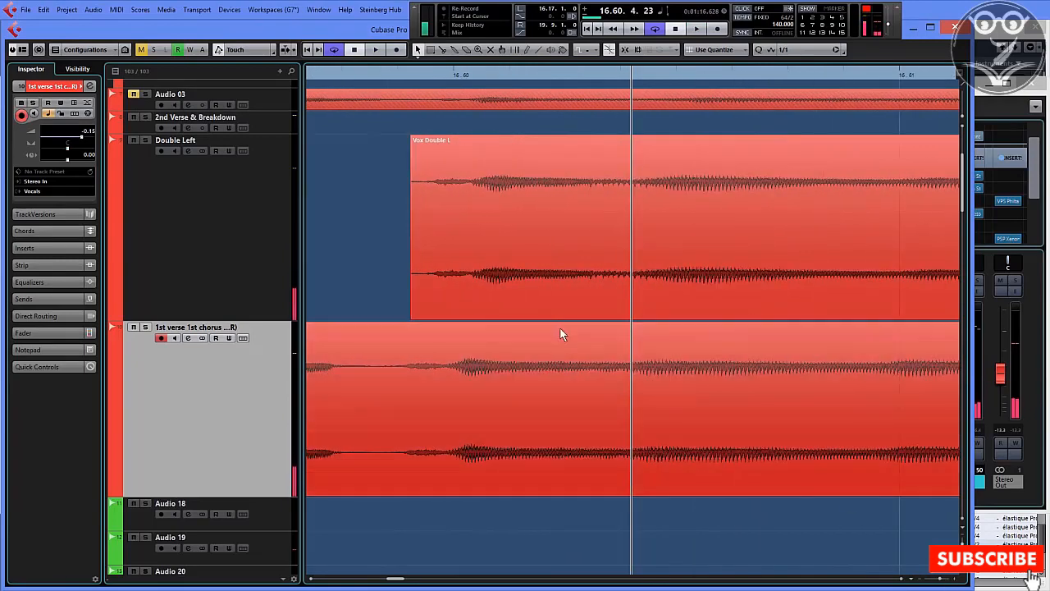
left_click(510, 293)
left_click_drag(510, 293, 495, 293)
scroll(902, 581, "right", 6)
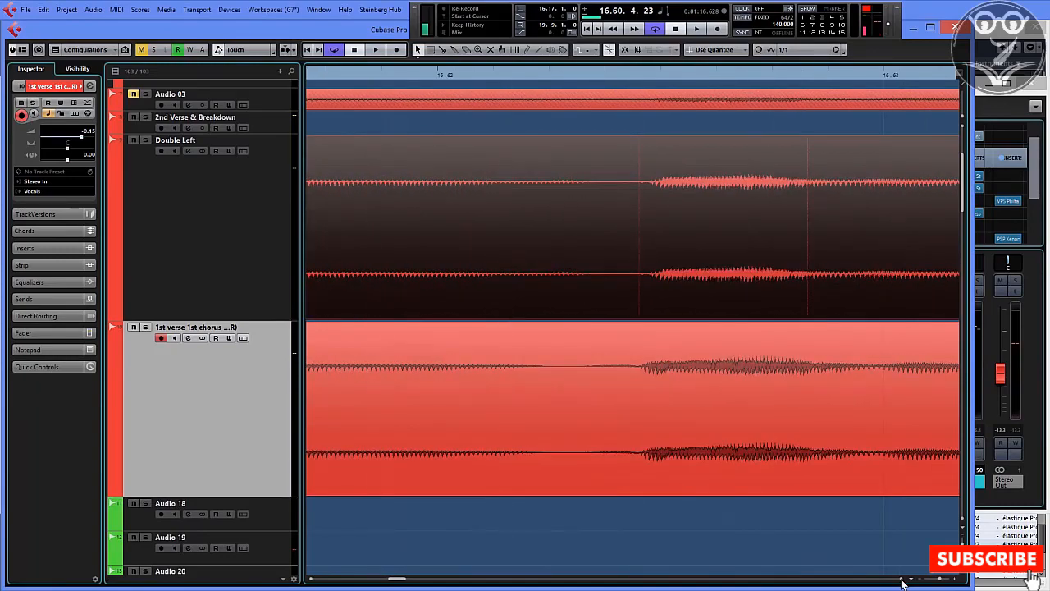
scroll(903, 580, "right", 5)
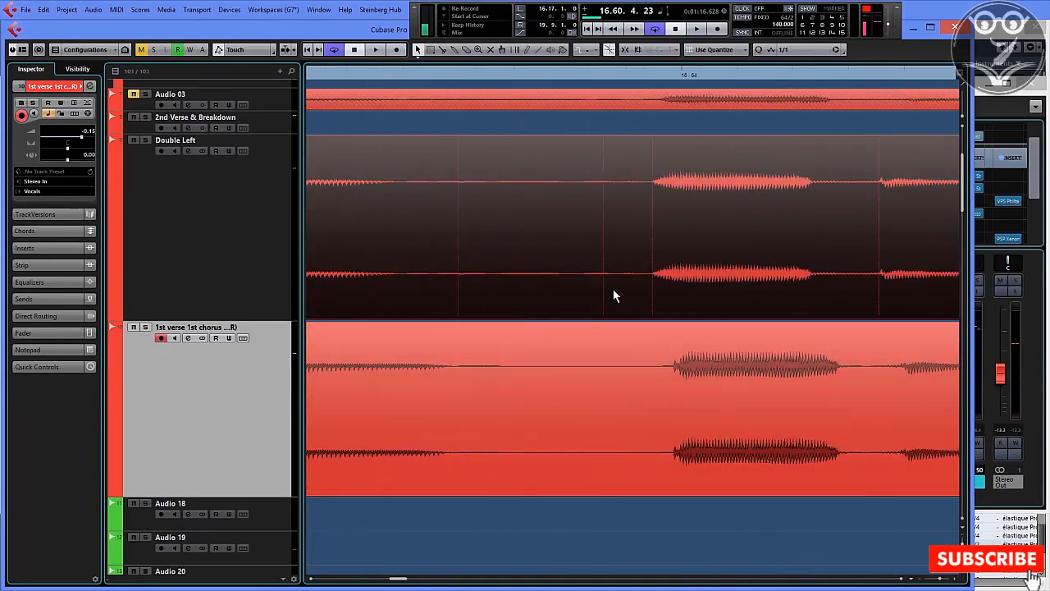
Split the Vox Double L event at about 16.63.7 and shift the following part slightly later to match the harmony near 16.64.
right_click(640, 261)
left_click(660, 249)
left_click(579, 215)
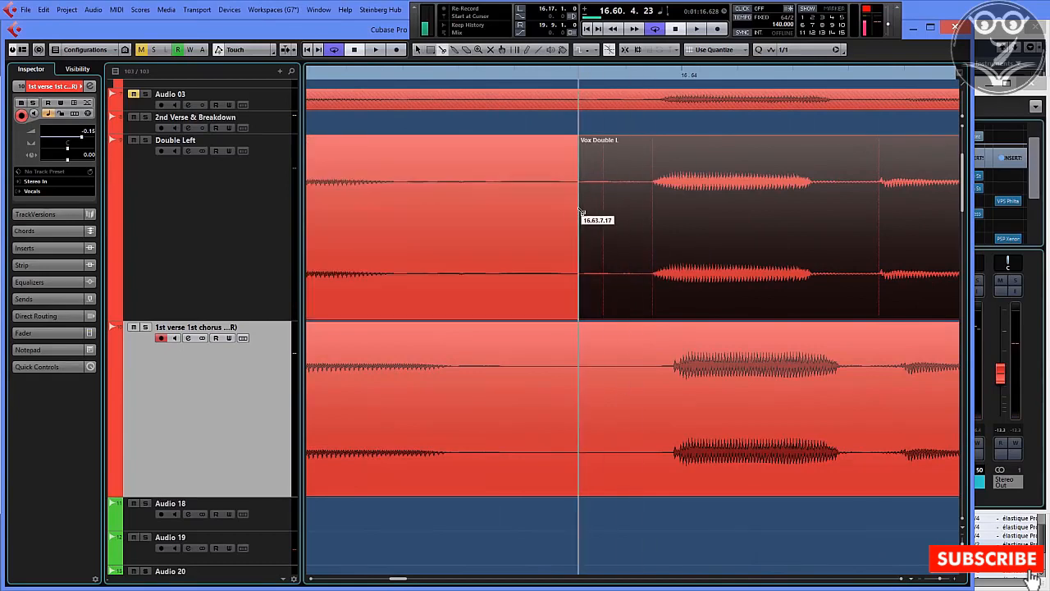
key("1")
left_click_drag(639, 224, 645, 224)
Compare the timing of the Vox Double L event with the harmony from 16.64 up to 17.7.
left_click(902, 580)
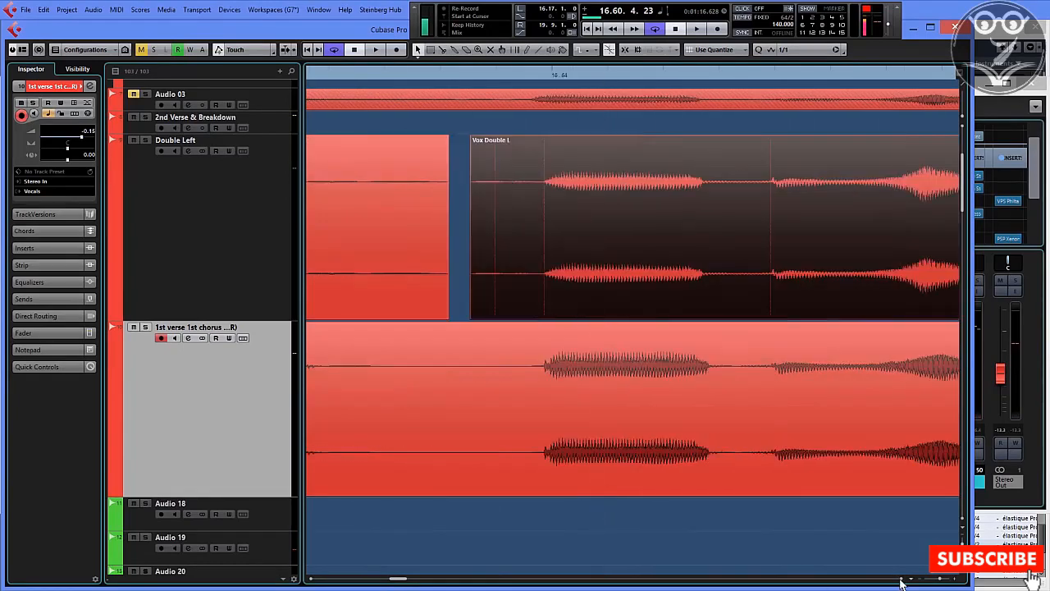
left_click(902, 580)
left_click(902, 579)
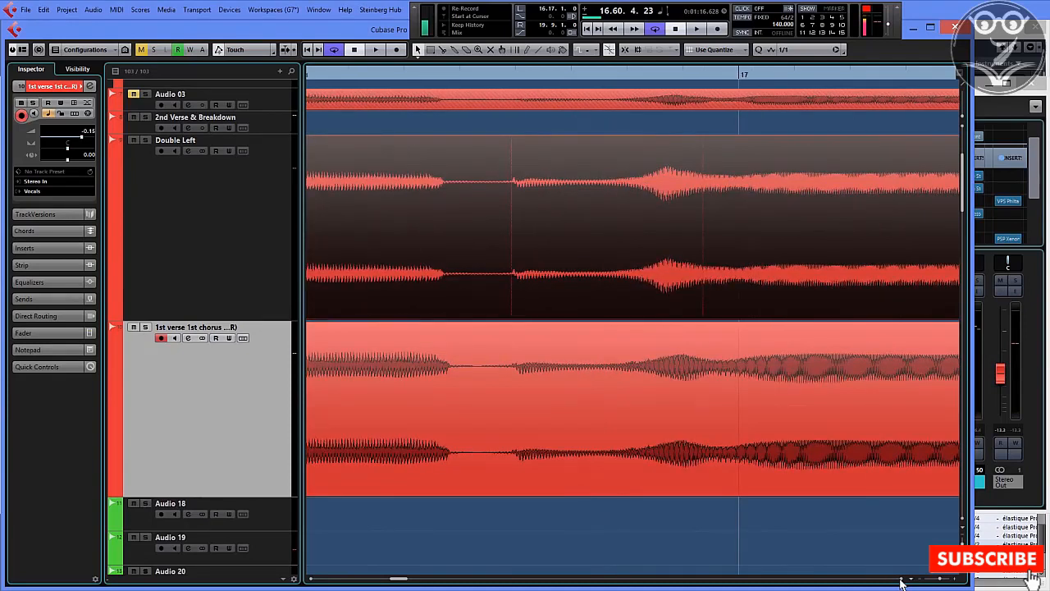
key("h")
key("h")
key("h")
key("h")
key("h")
key("h")
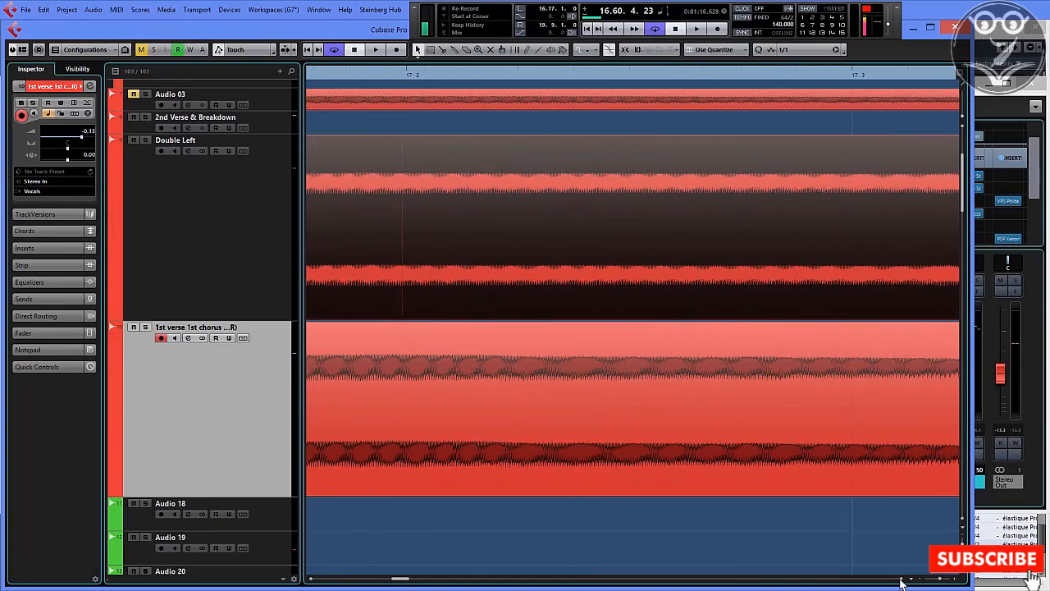
left_click(902, 579)
left_click(902, 579)
left_click(902, 579)
left_click(902, 580)
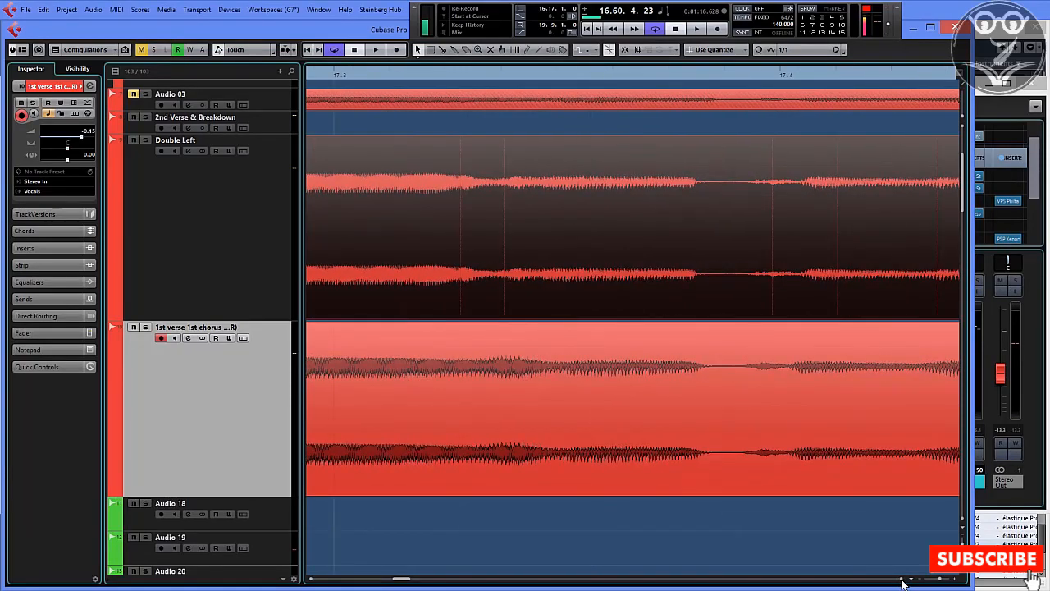
left_click(902, 579)
left_click(901, 579)
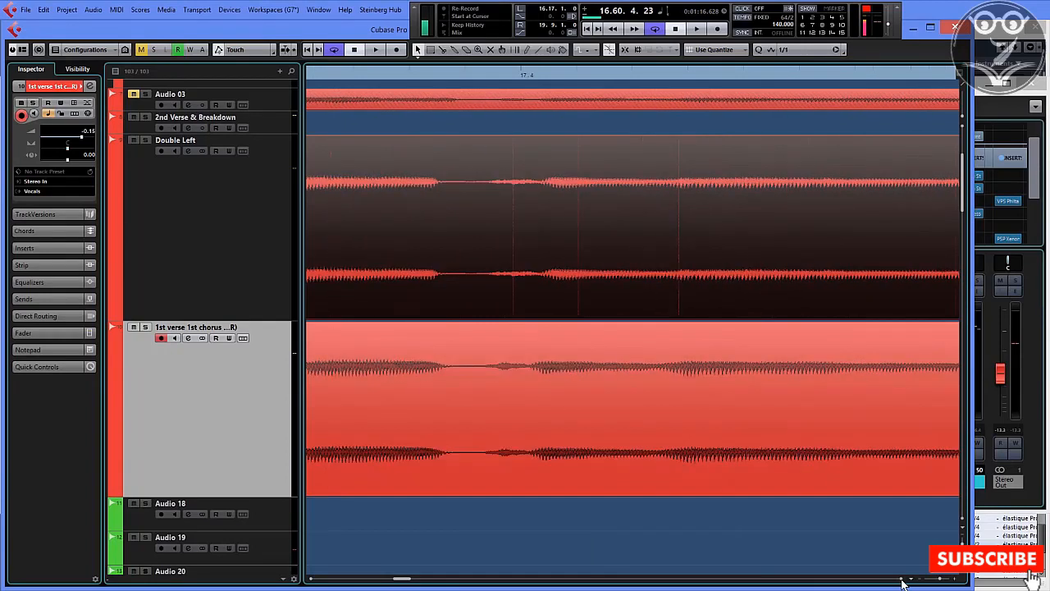
left_click(902, 580)
left_click(902, 580)
left_click(902, 579)
left_click(902, 579)
left_click(901, 580)
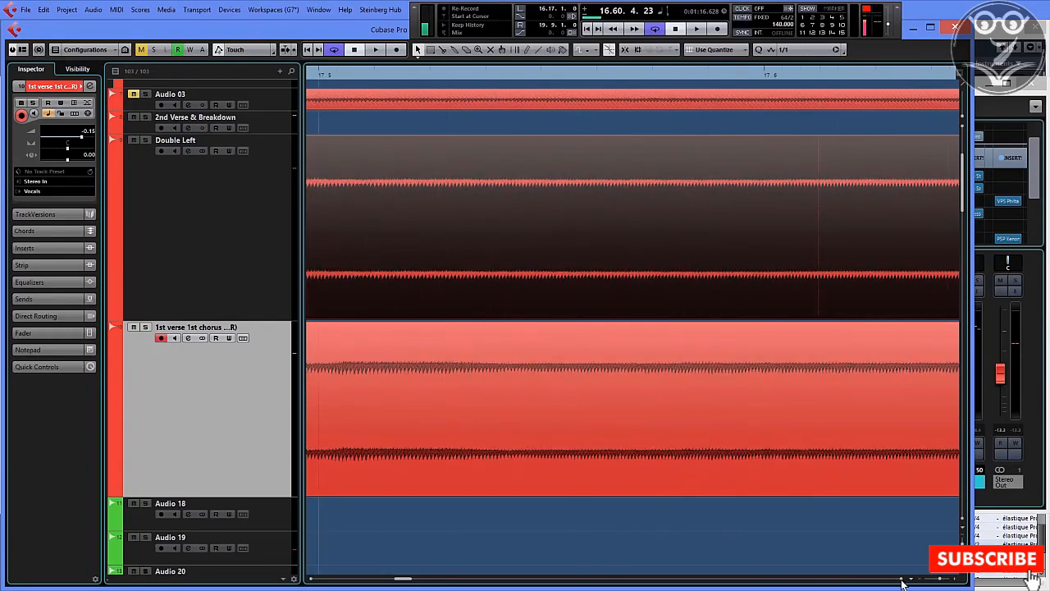
left_click(902, 580)
left_click(902, 579)
left_click(901, 580)
left_click(902, 579)
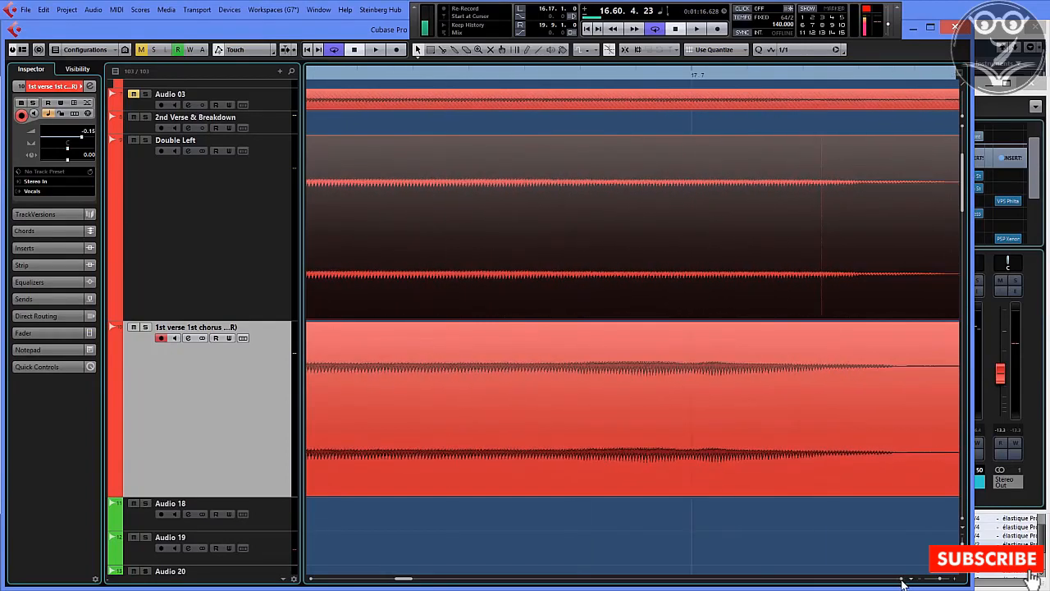
Split the Vox Double L event in the quiet gap between 17.7 and 17.8.
key("3")
left_click(901, 579)
left_click(902, 579)
left_click(902, 579)
left_click(645, 210)
Trim the silence between the two split events and shift the next phrase slightly earlier to match the harmony near 17.8.
key("1")
left_click(628, 226)
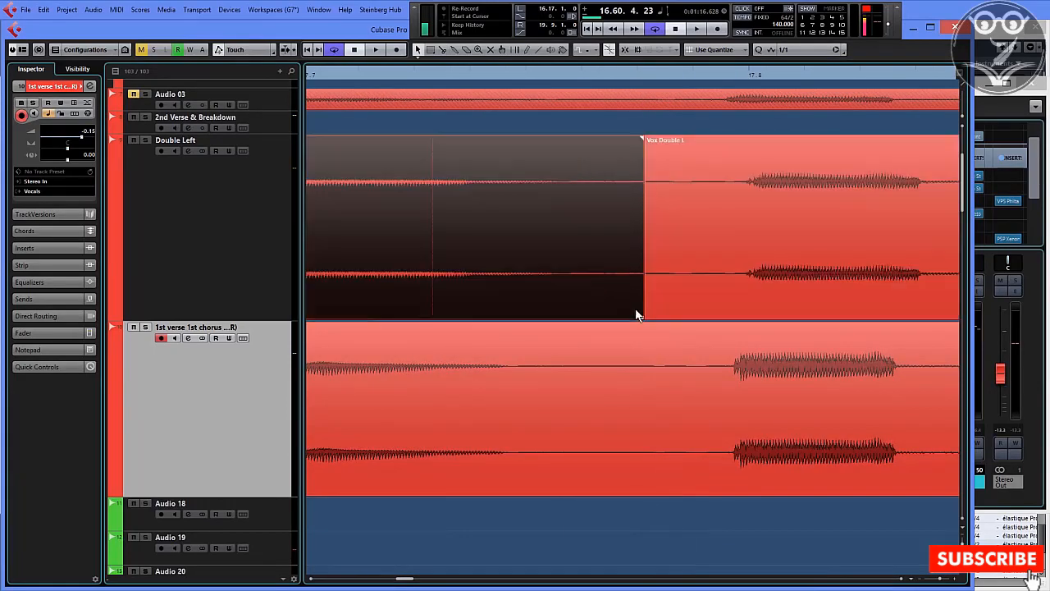
left_click_drag(642, 134, 663, 137)
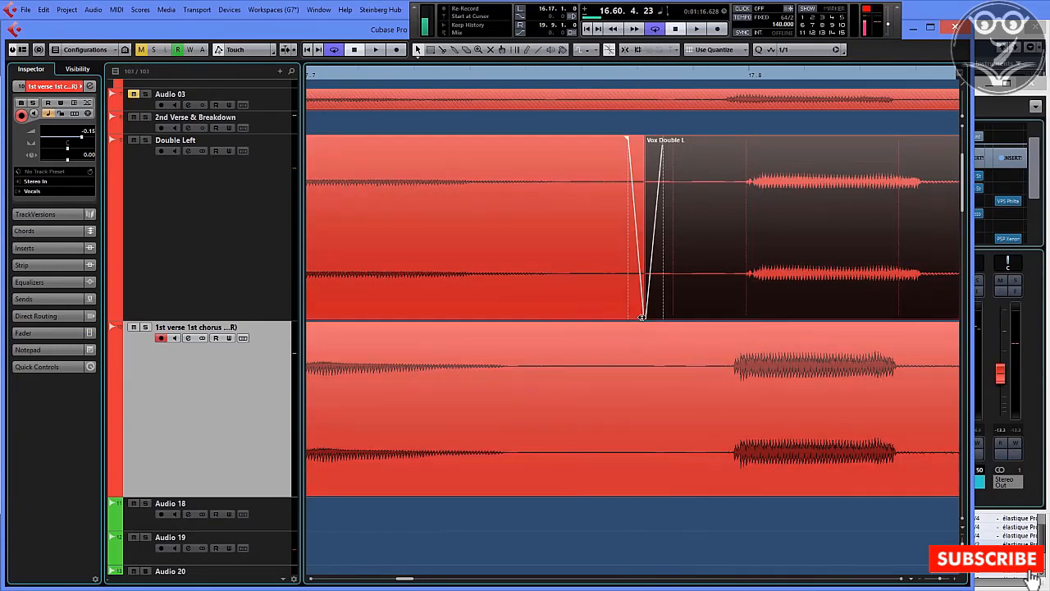
left_click_drag(646, 315, 794, 262)
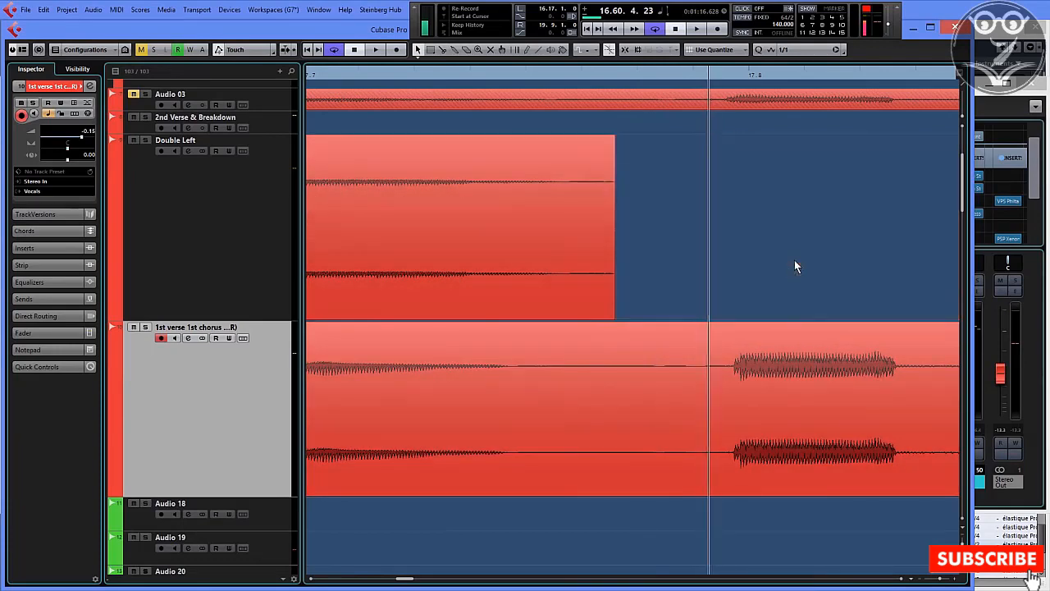
Check the following phrases against the harmony and split the Vox Double L event in the silence just after the harmony ends.
left_click_drag(940, 579, 934, 579)
scroll(903, 579, "right", 4)
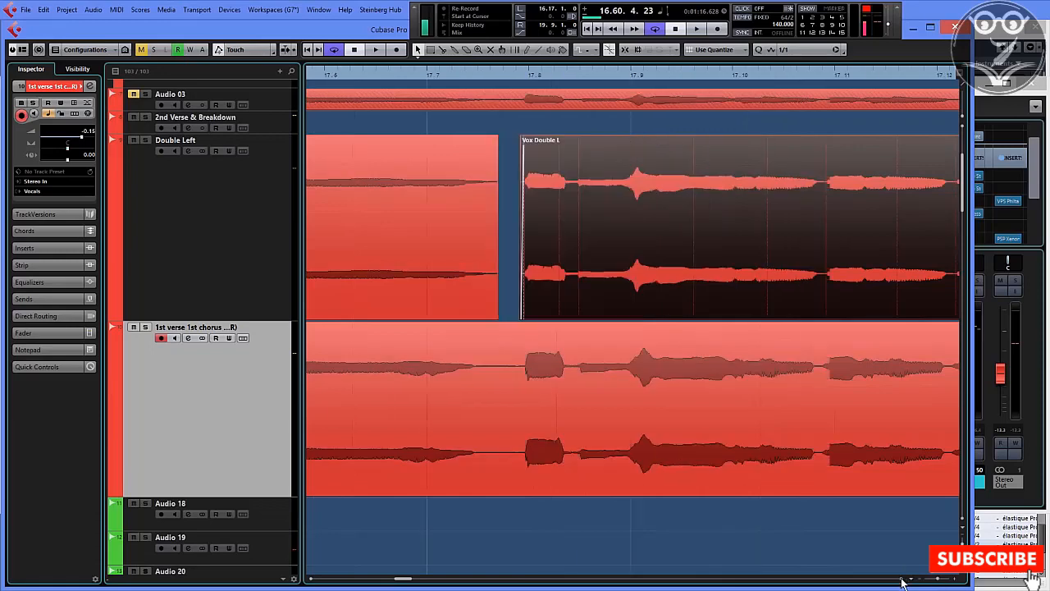
scroll(902, 581, "right", 2)
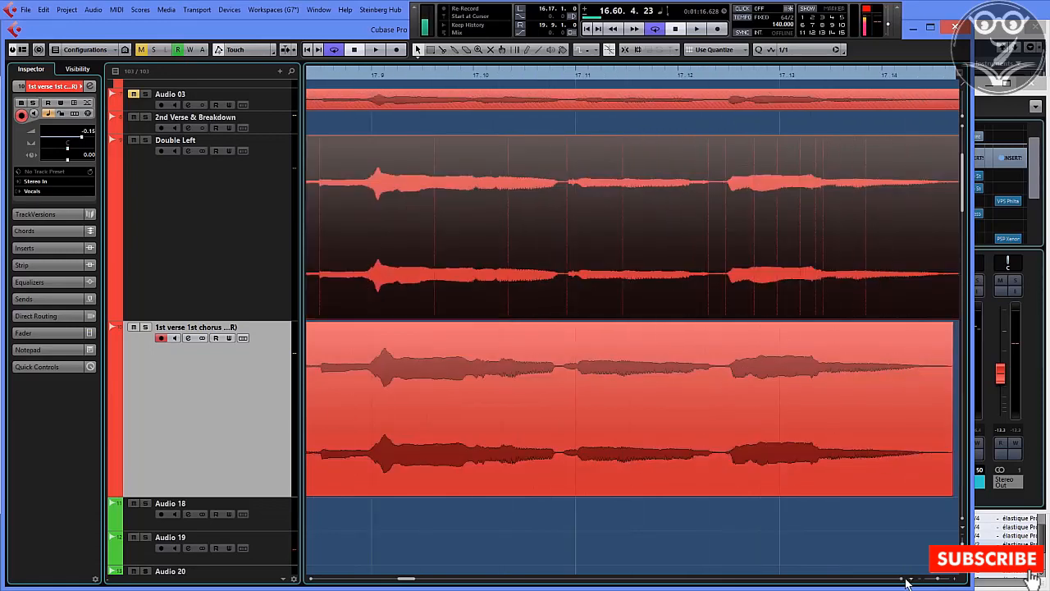
left_click_drag(934, 579, 934, 578)
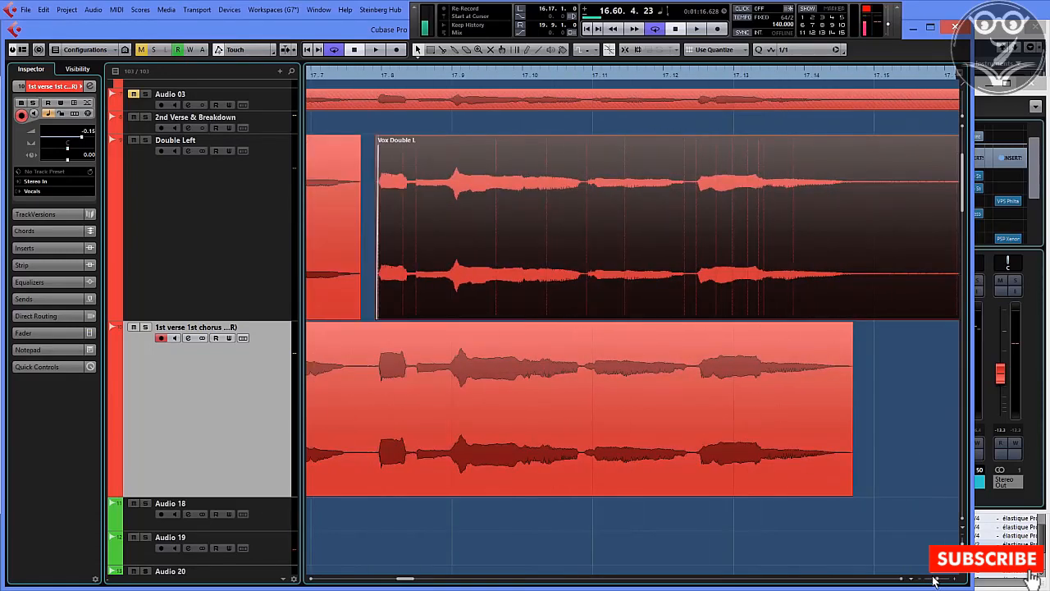
scroll(903, 581, "right", 5)
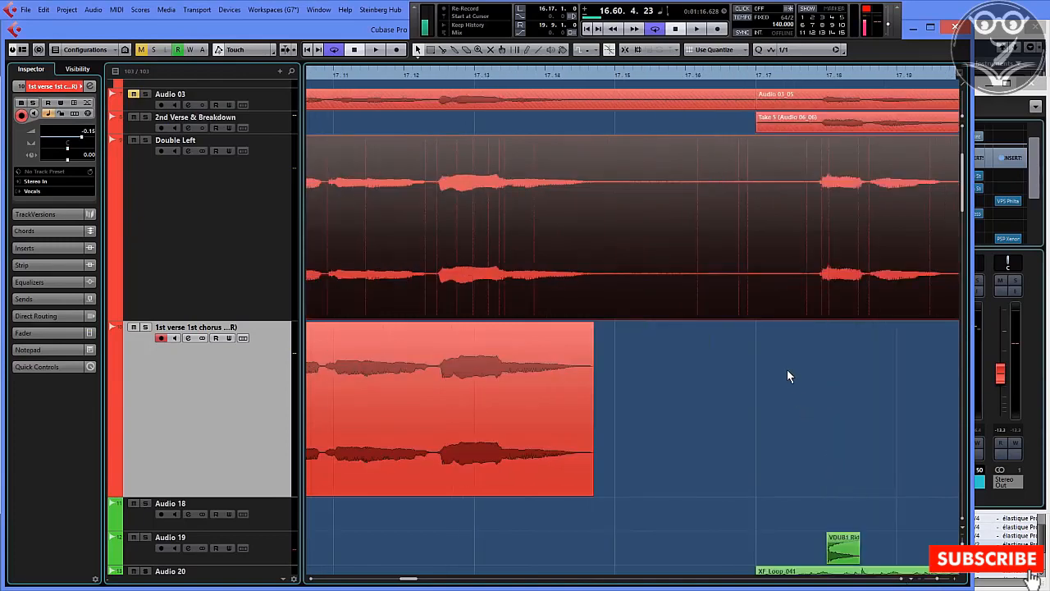
left_click_drag(933, 576, 930, 578)
right_click(694, 273)
left_click(698, 269)
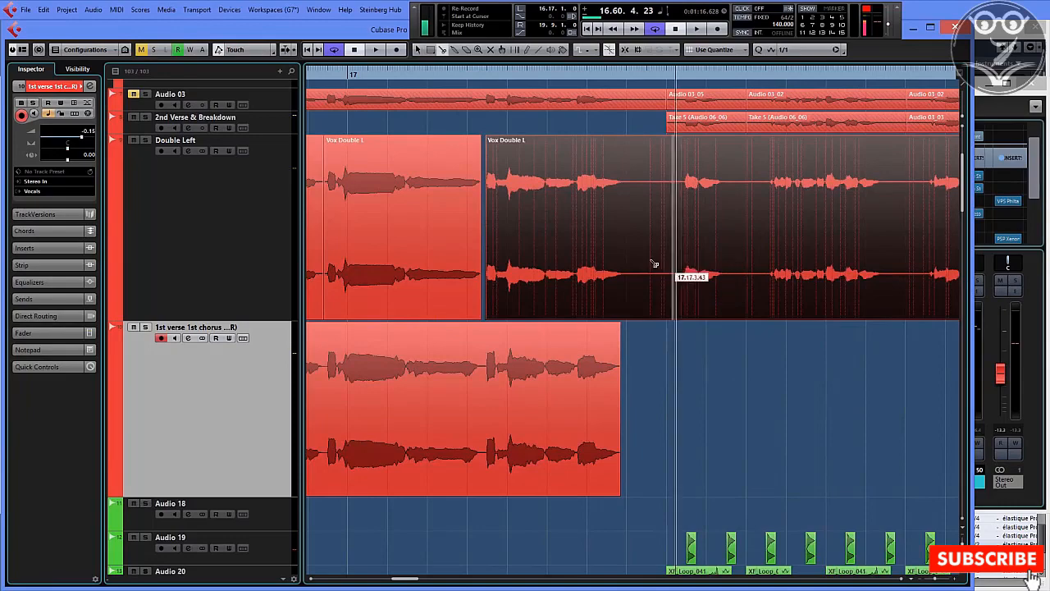
left_click(636, 265)
key("1")
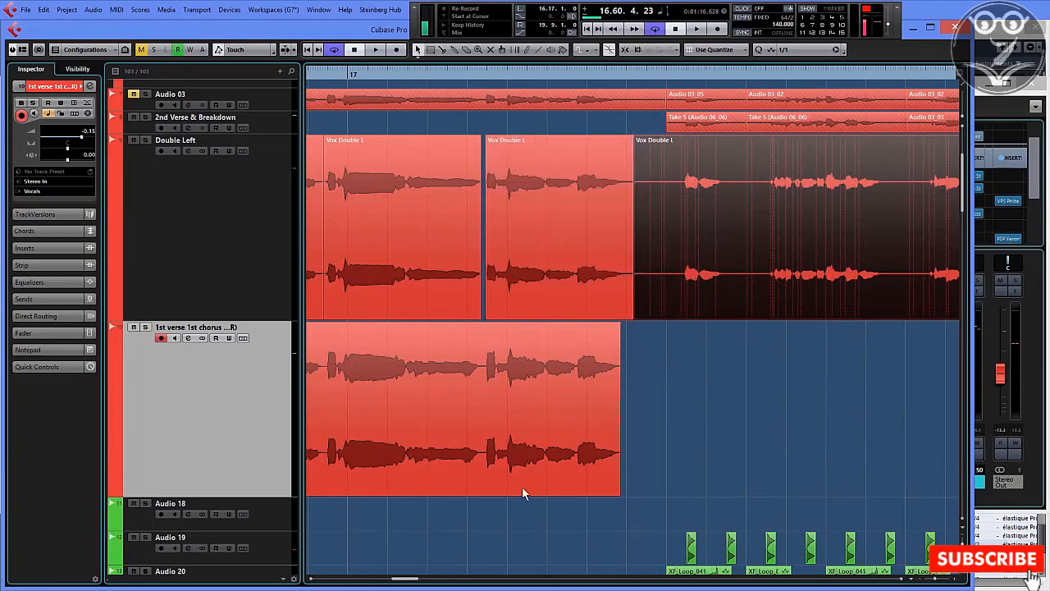
Play the edited double and the harmony together from 16.46.3 through the end of the harmony.
left_click_drag(938, 577, 938, 576)
left_click(502, 76)
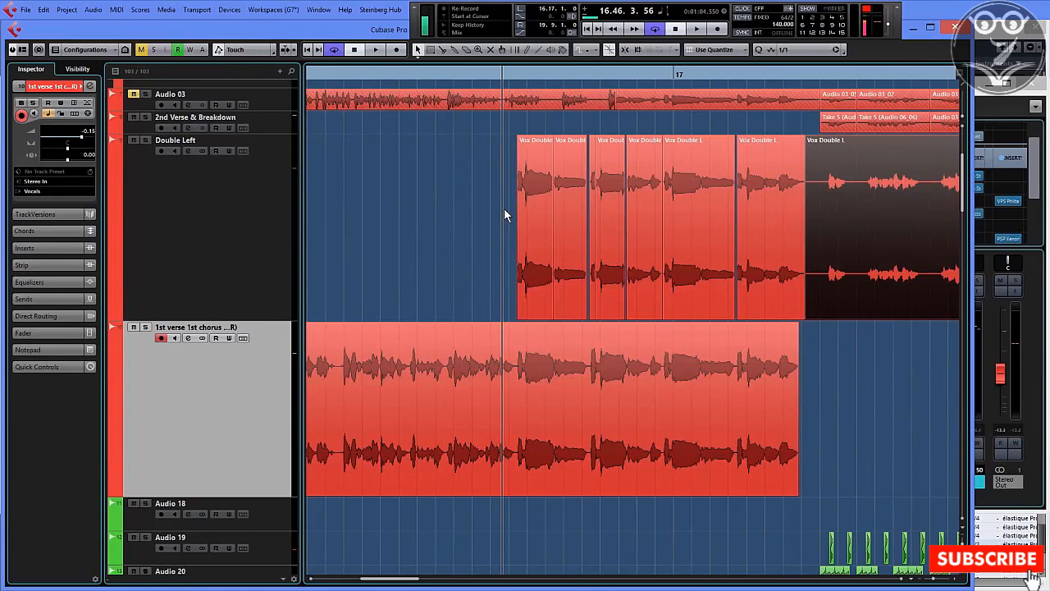
left_click(583, 207)
key("space")
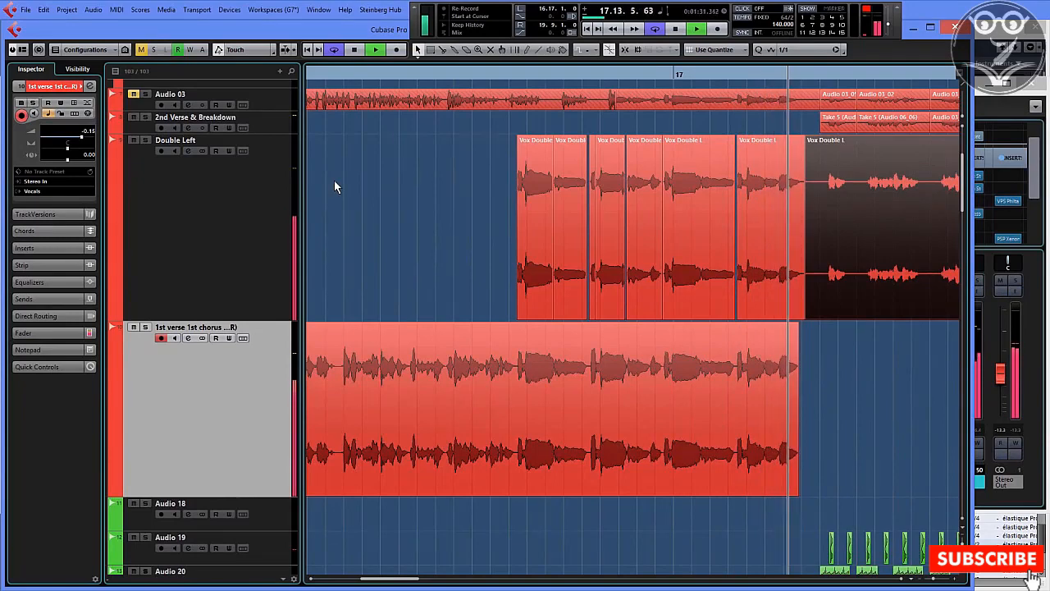
left_click(456, 223)
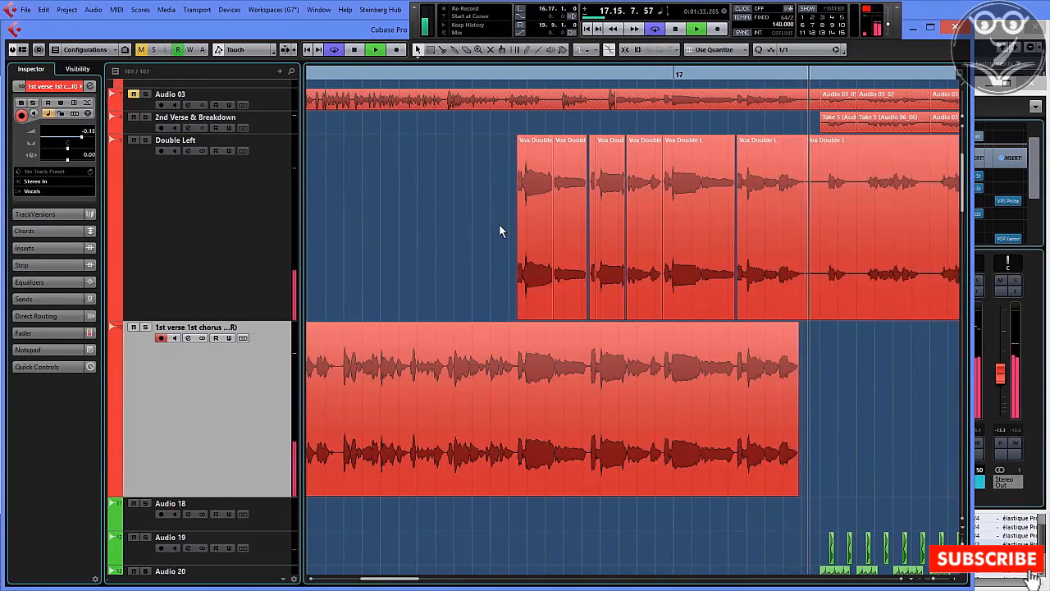
key("space")
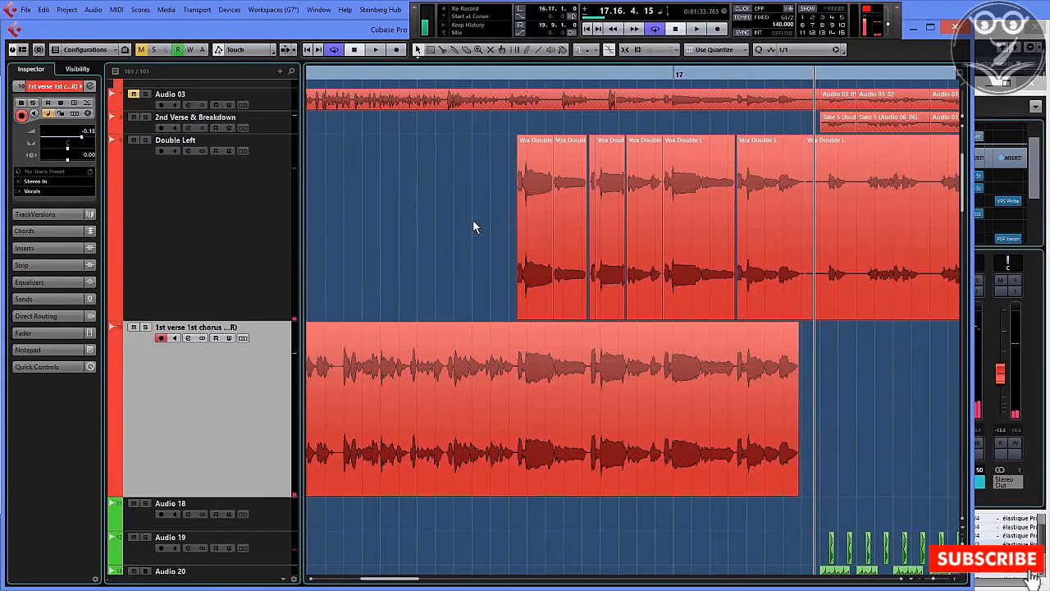